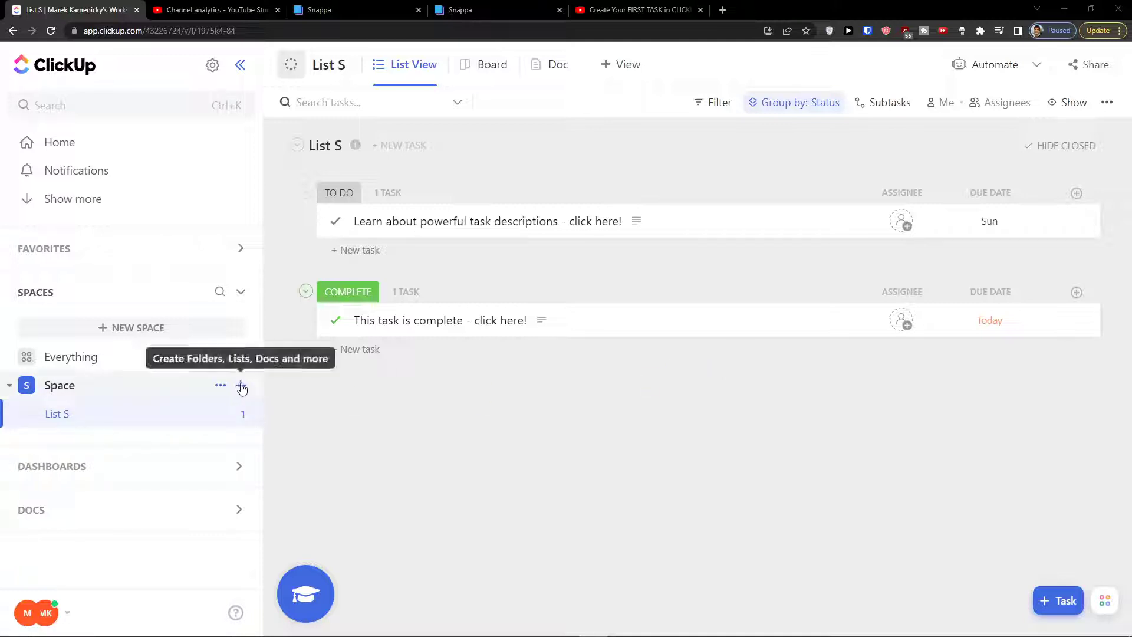
# Step: Create a new list named "Youtube Channel" inside the Space
pyautogui.click(241, 387)
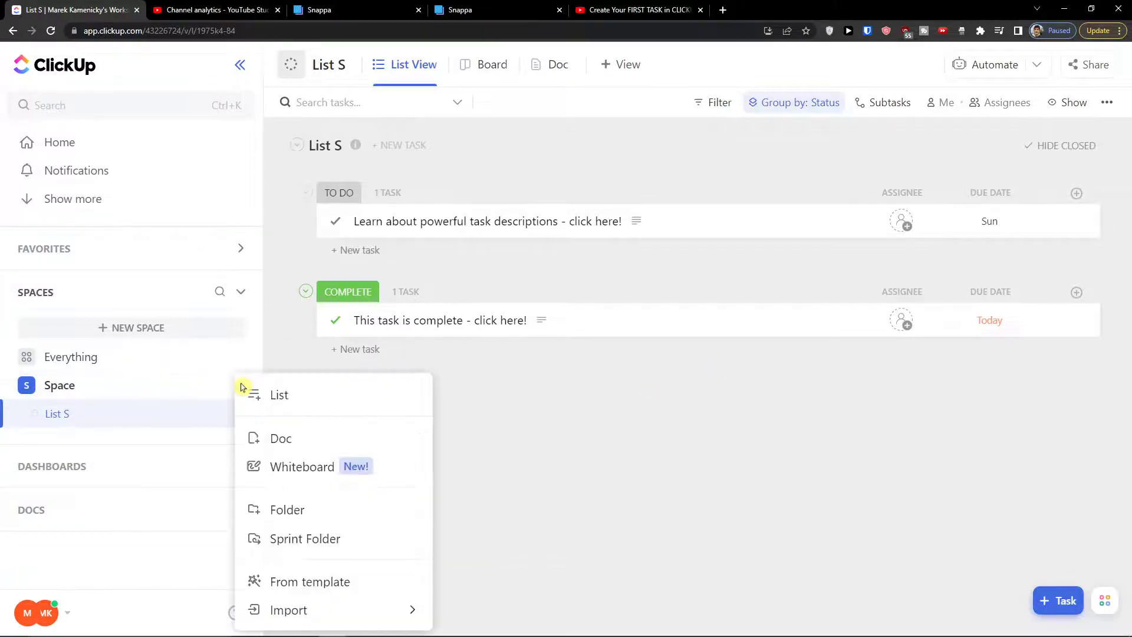
pyautogui.click(327, 401)
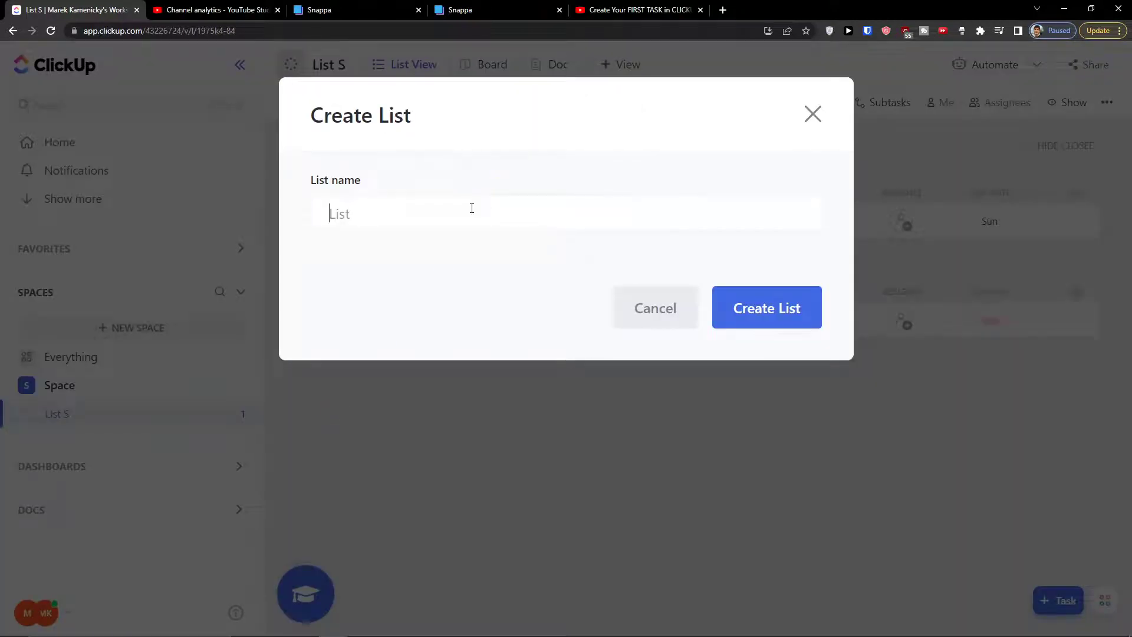
pyautogui.write('Youtube Chann')
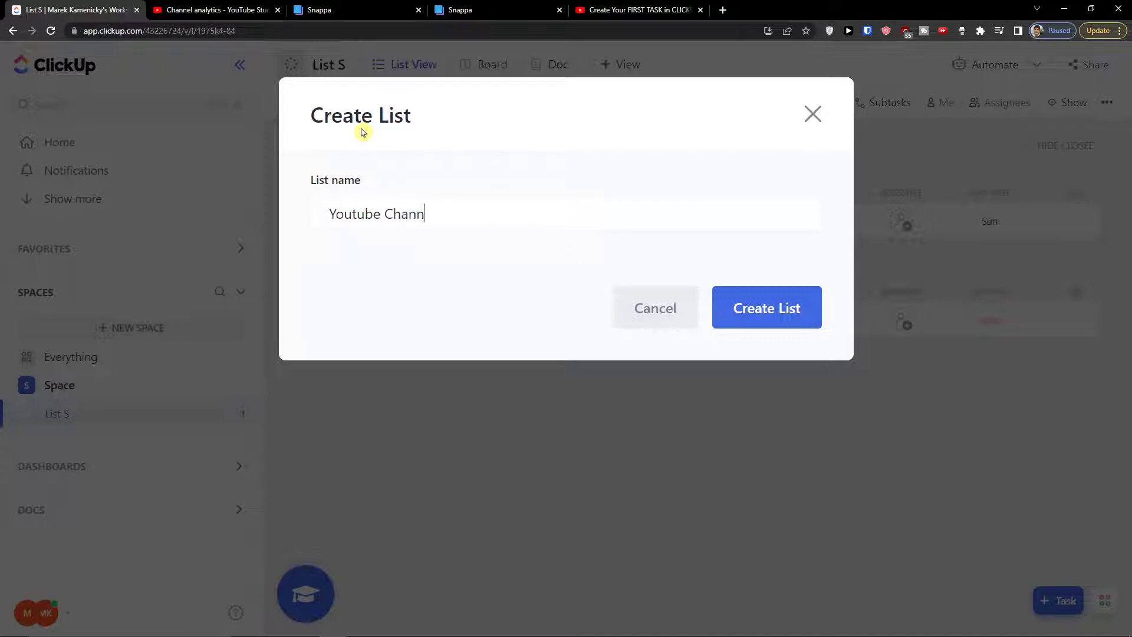
pyautogui.write('el')
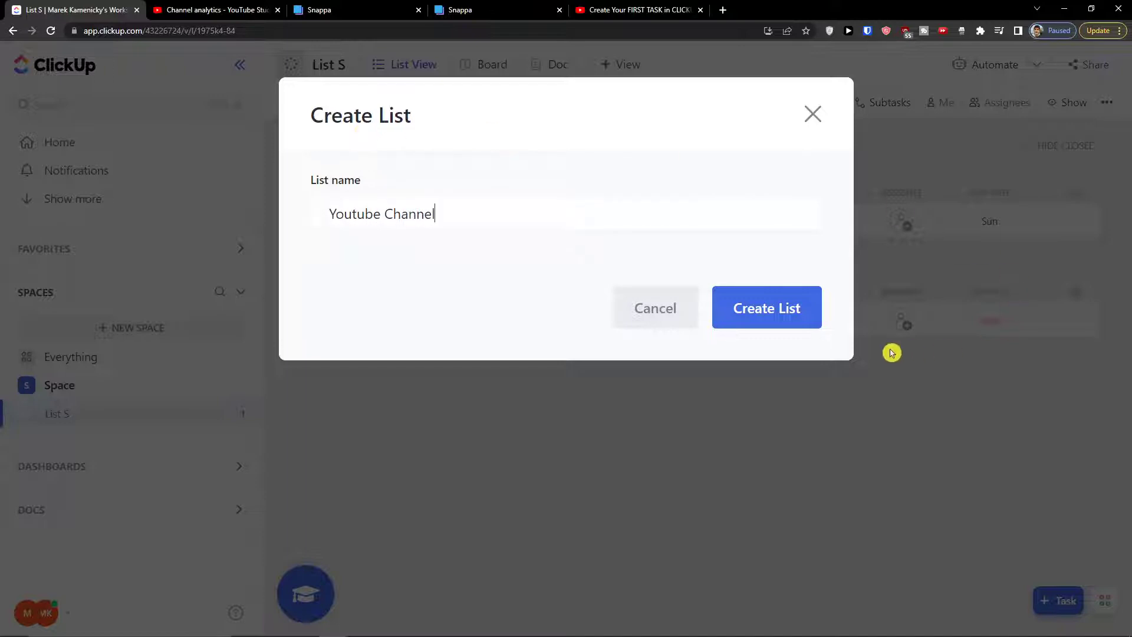
pyautogui.click(791, 316)
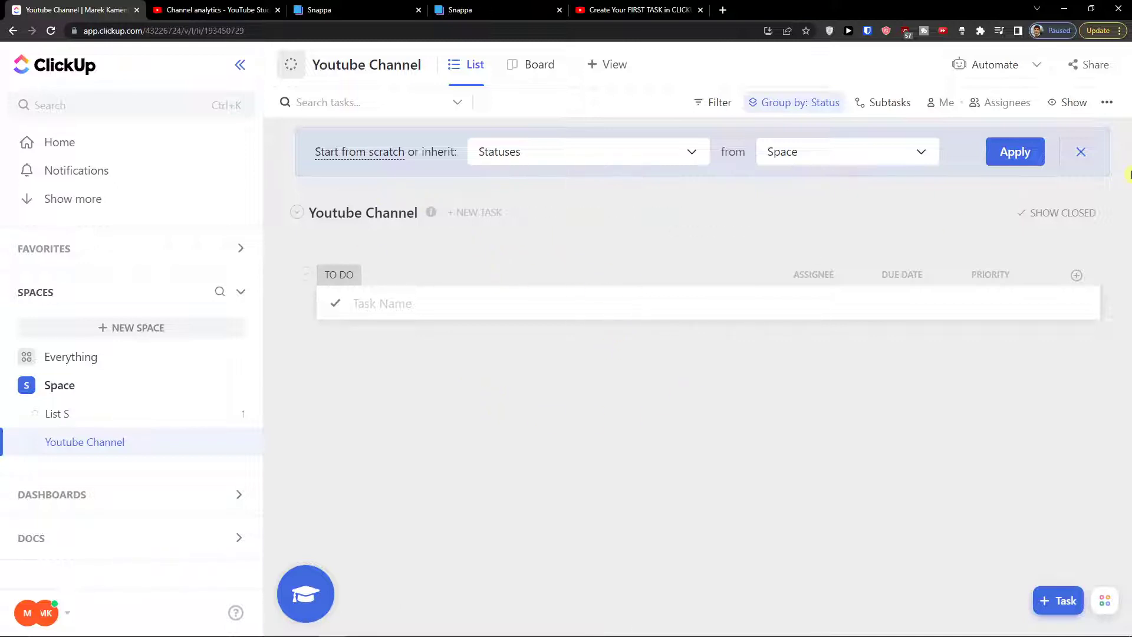
# Step: Review which properties the new list can inherit and from where, and dismiss the inherit banner without applying anything
pyautogui.click(491, 165)
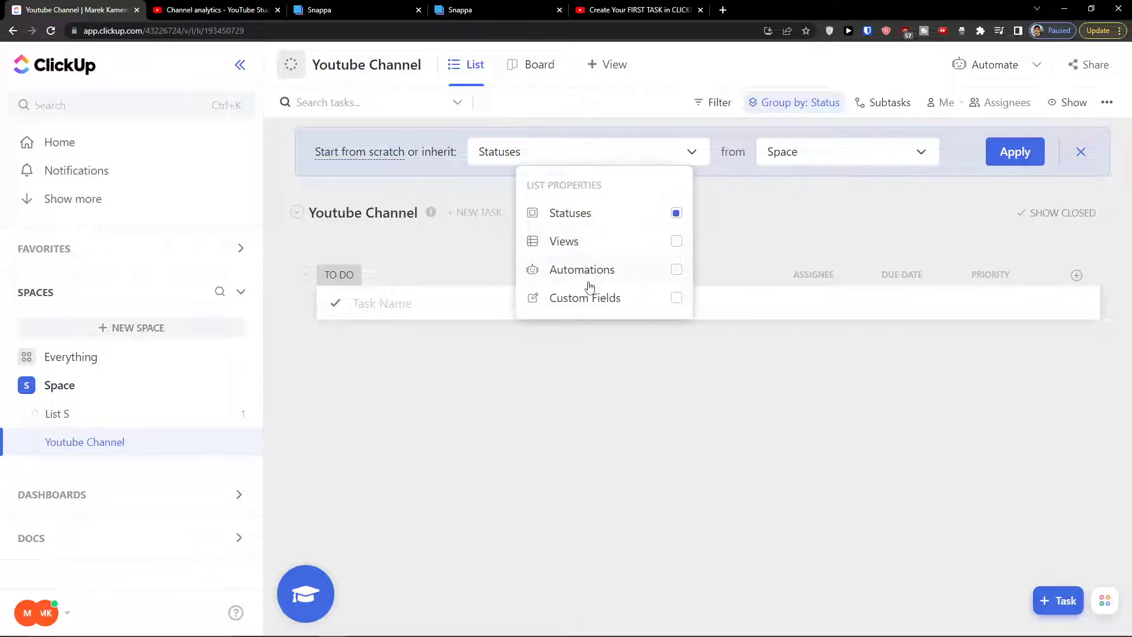
pyautogui.click(842, 158)
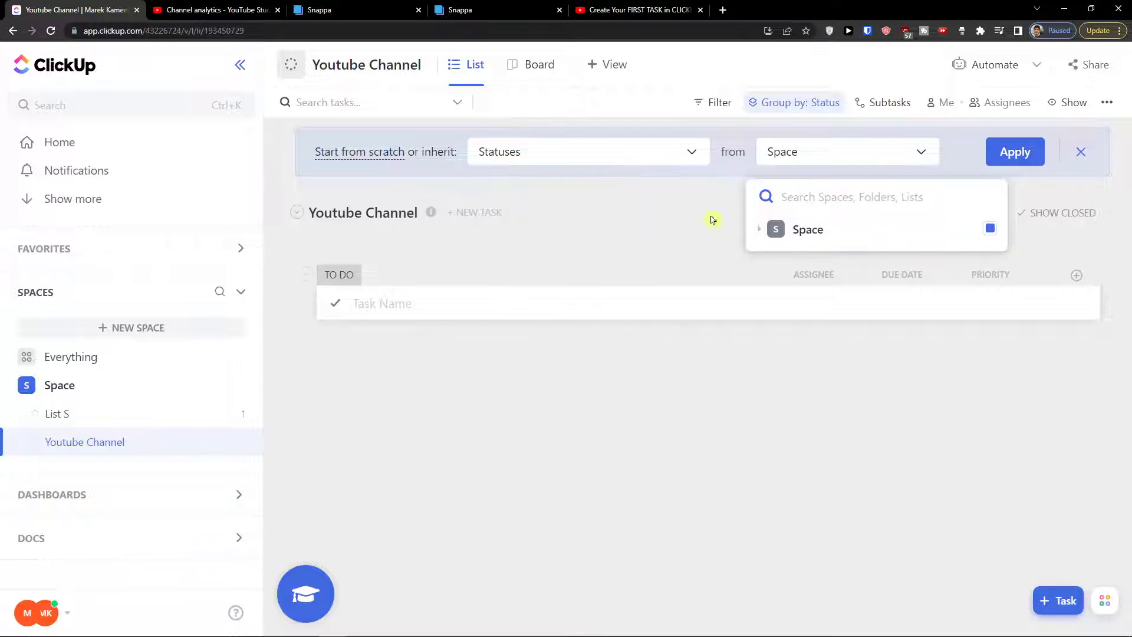
pyautogui.click(420, 168)
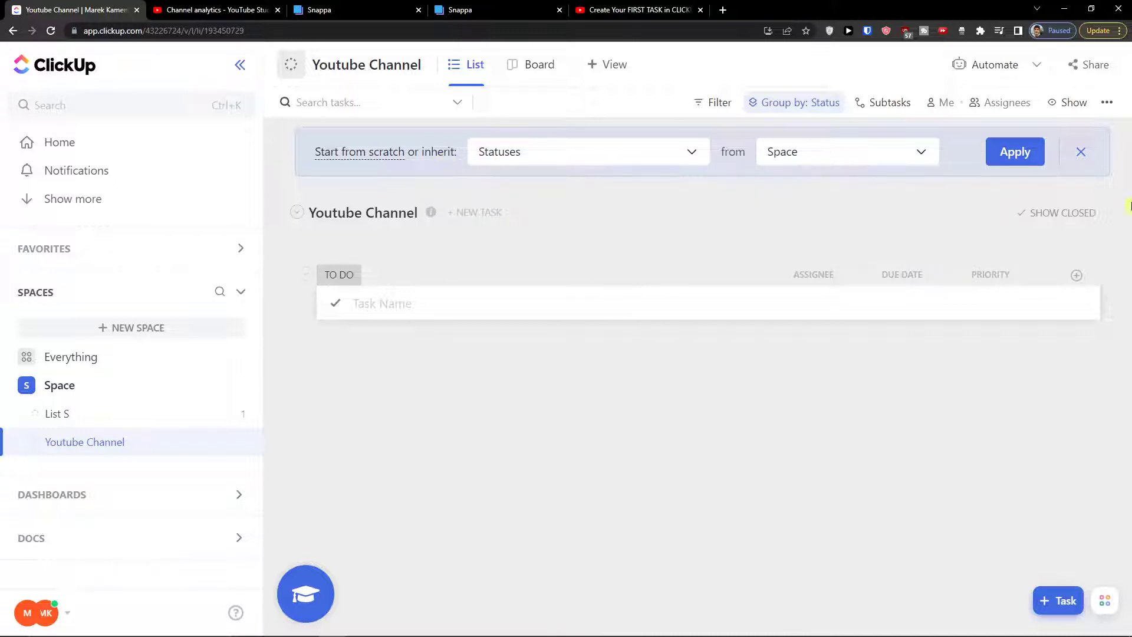
pyautogui.click(1082, 153)
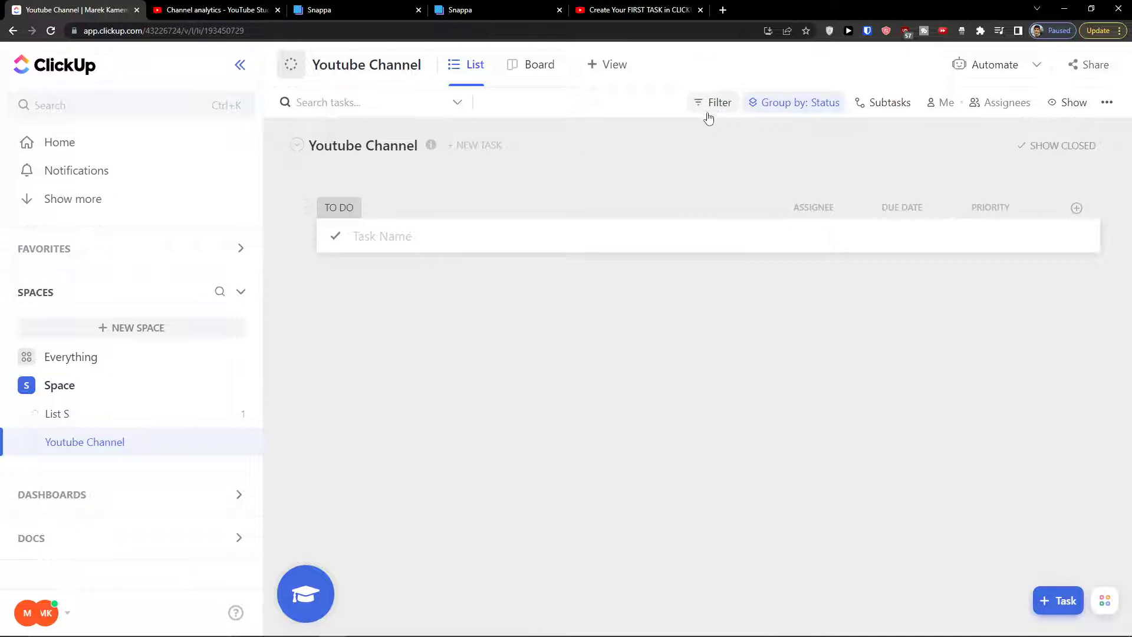
# Step: Look through the fields available for filtering the Youtube Channel list's tasks, without adding a filter
pyautogui.rightClick(698, 243)
pyautogui.click(671, 178)
pyautogui.hotkey('ctrl', '+')
pyautogui.hotkey('ctrl', '+')
pyautogui.hotkey('ctrl', '+')
pyautogui.hotkey('ctrl', '+')
pyautogui.hotkey('ctrl', '+')
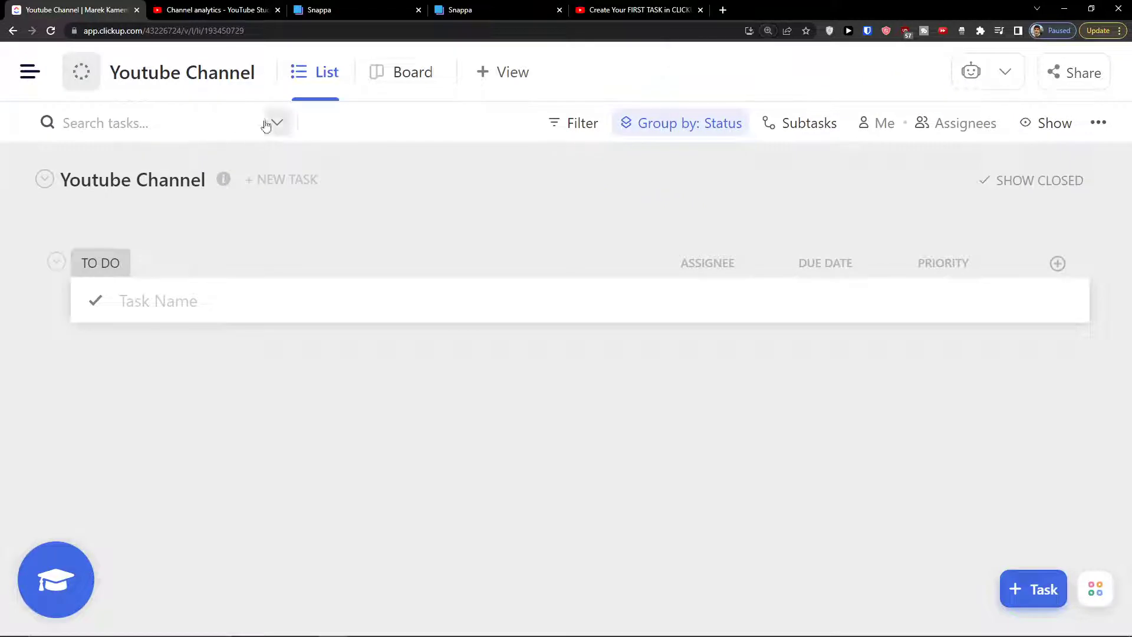
pyautogui.click(577, 124)
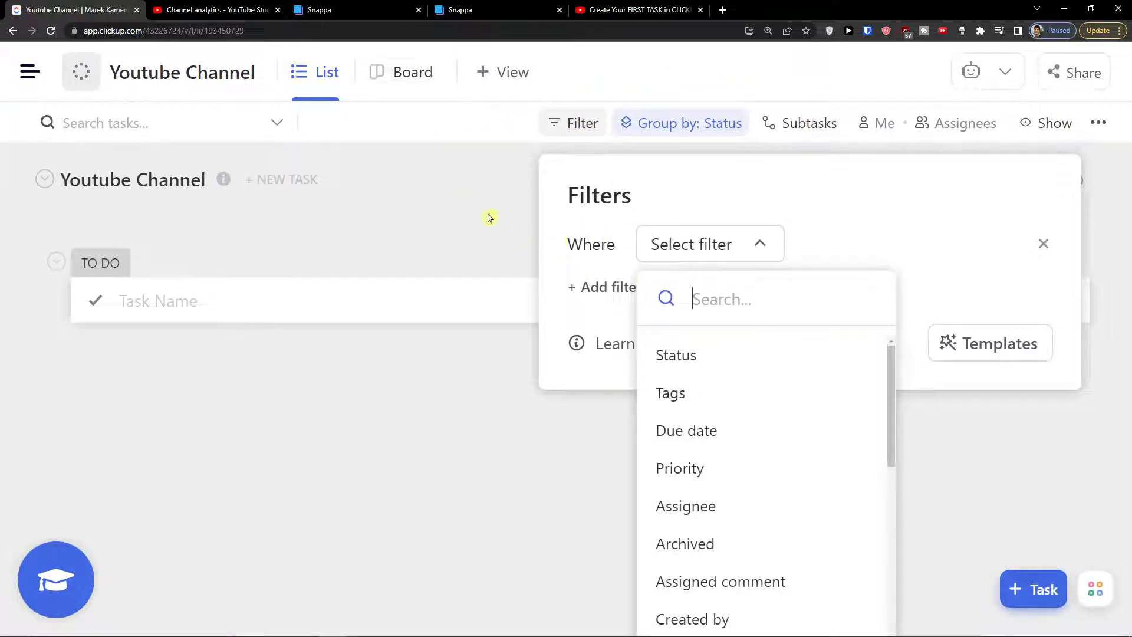
pyautogui.scroll(-2, 761, 387)
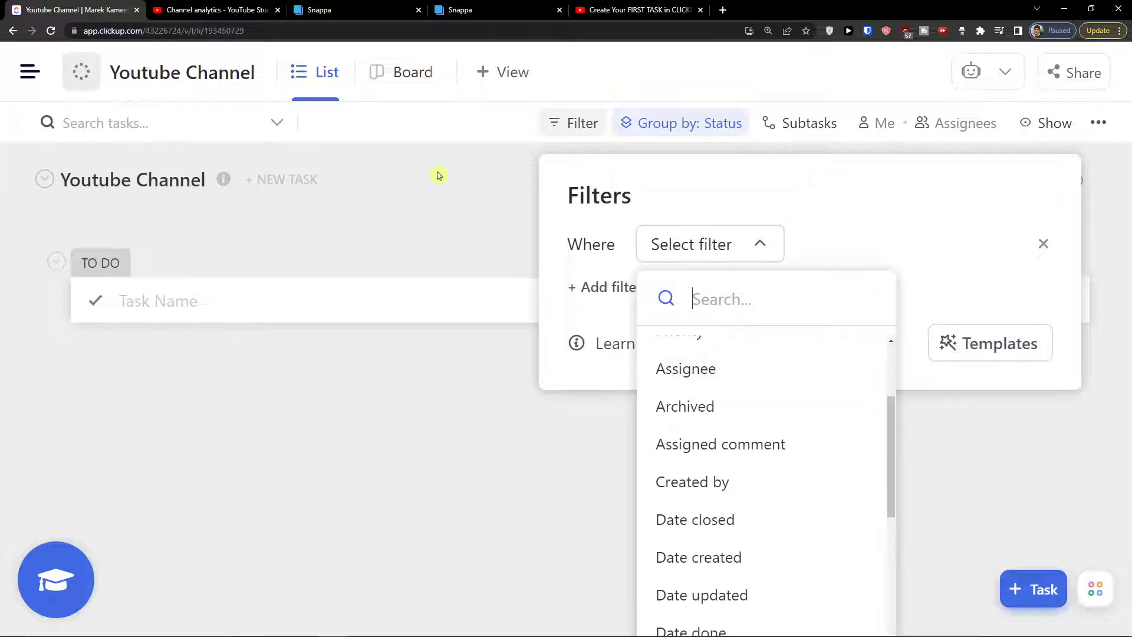
pyautogui.click(467, 169)
# Step: Check the list's subtask display options and switch Me mode on and off again
pyautogui.click(774, 140)
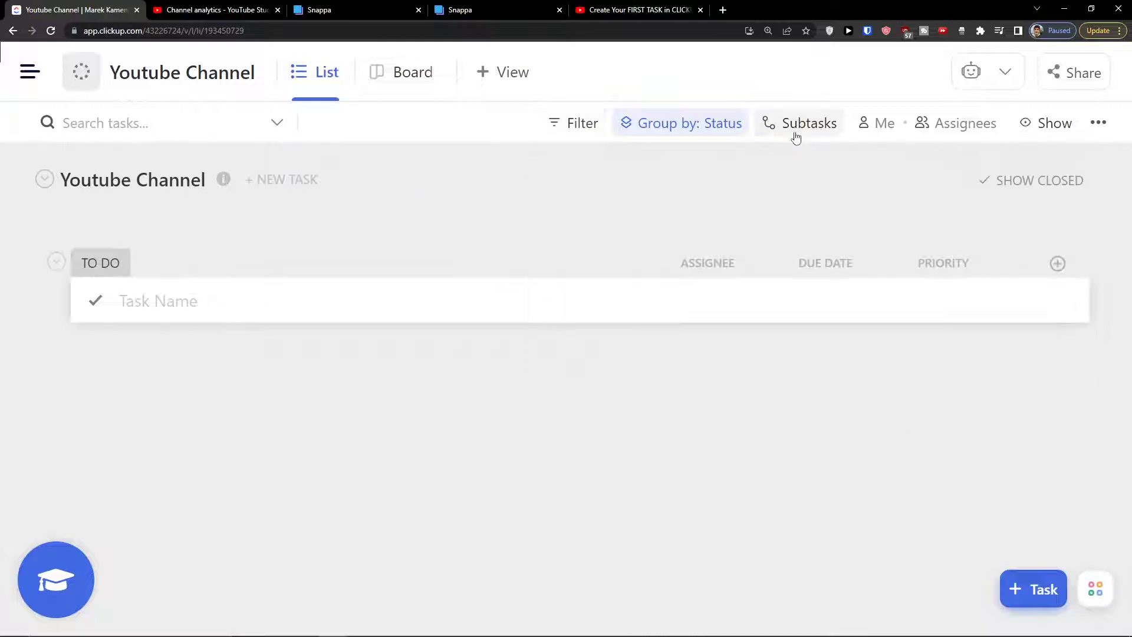
pyautogui.click(797, 134)
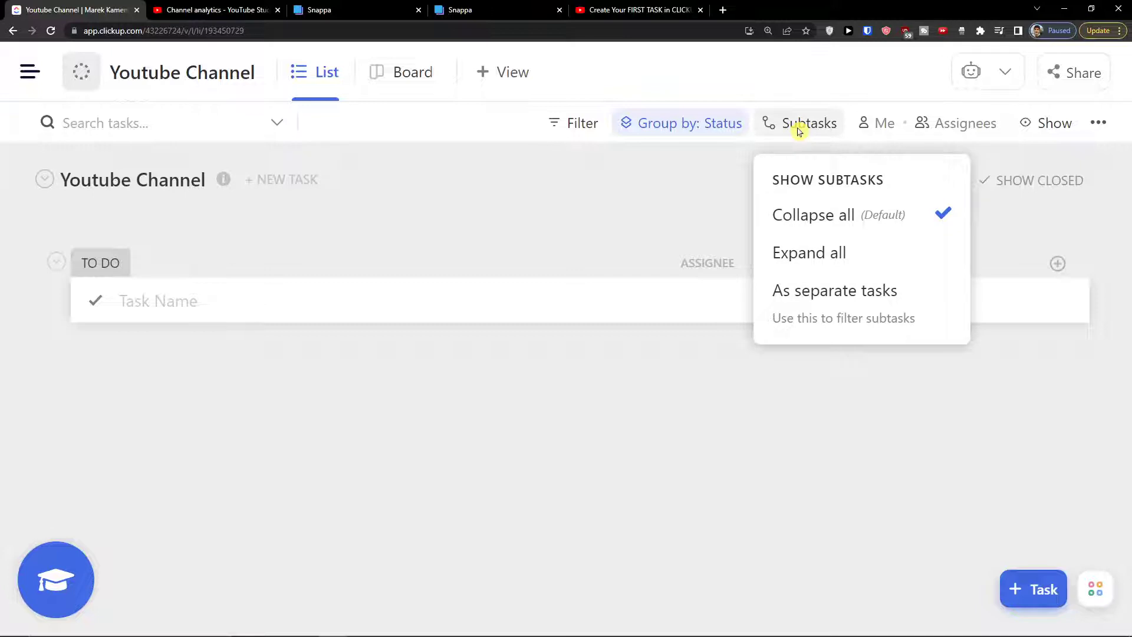
pyautogui.click(801, 130)
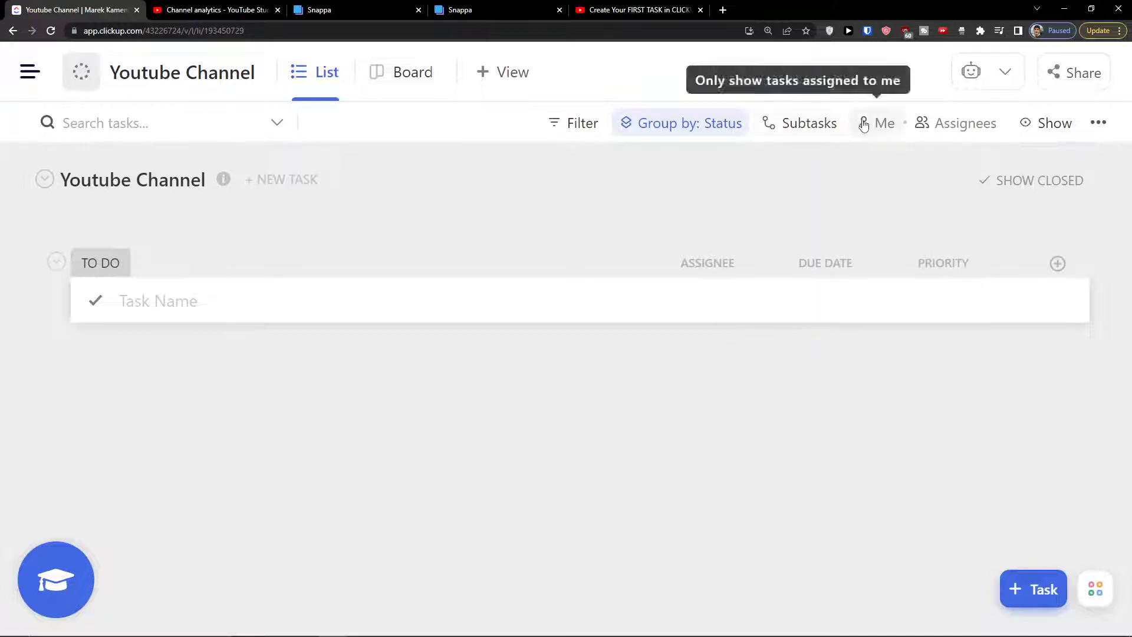
pyautogui.click(883, 126)
pyautogui.click(882, 129)
# Step: Turn on Empty statuses and Wrap text for the list view and save the view changes
pyautogui.click(1032, 129)
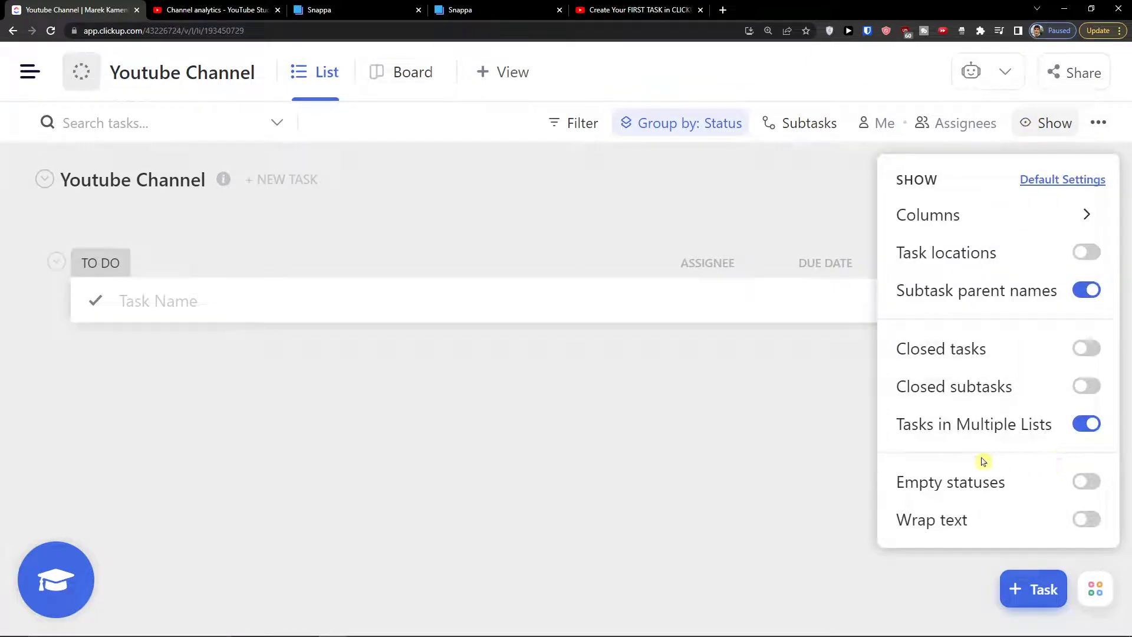
pyautogui.click(1085, 486)
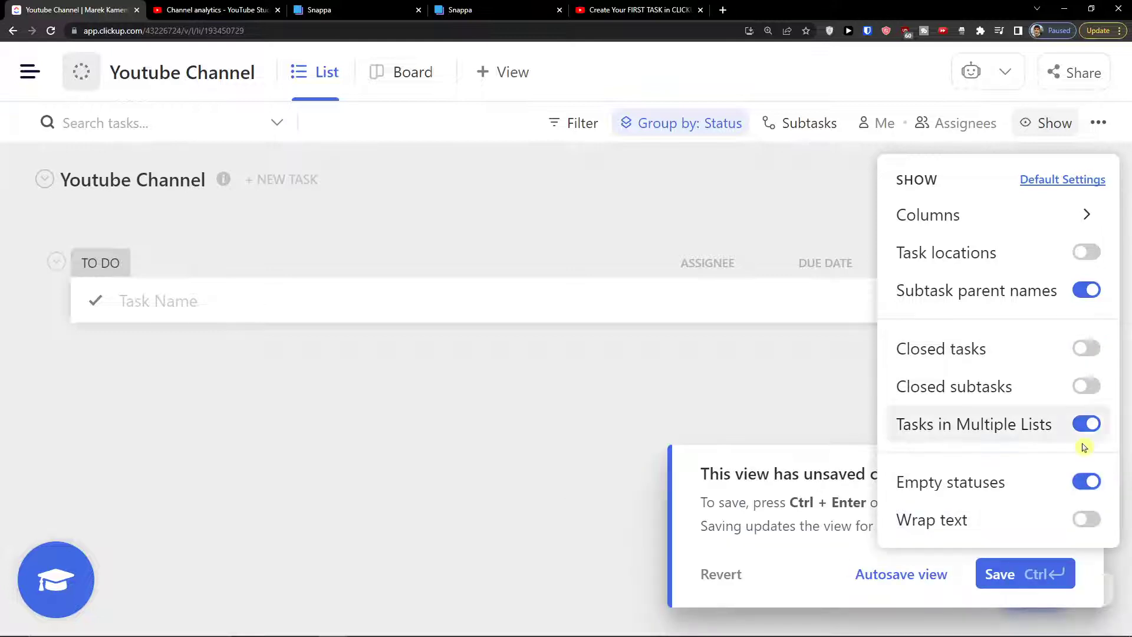
pyautogui.click(1084, 521)
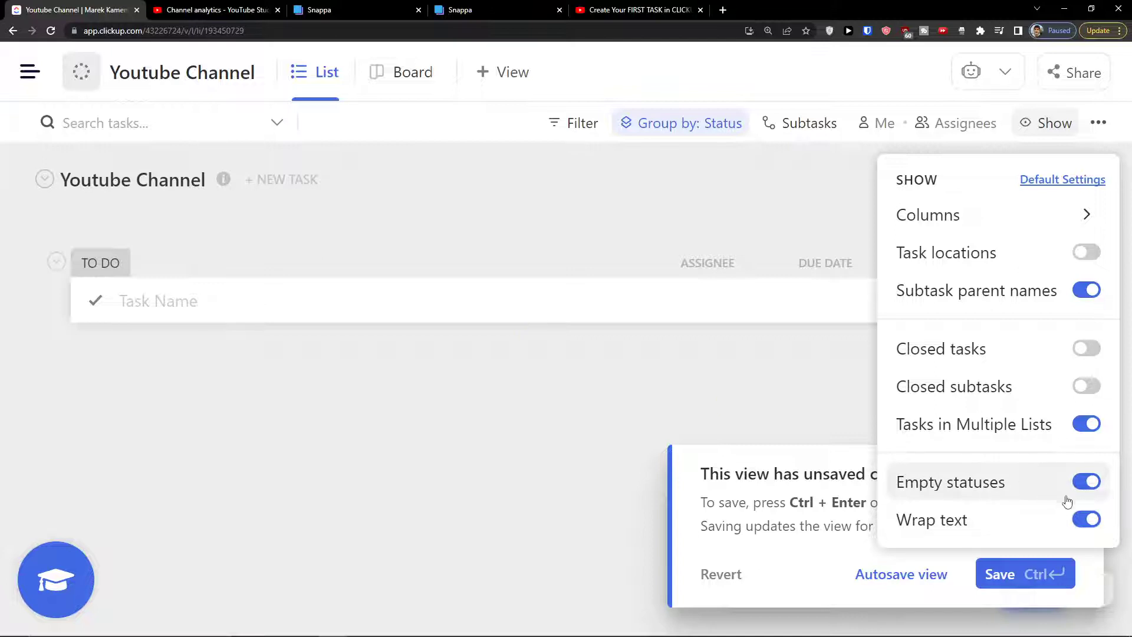
pyautogui.click(637, 391)
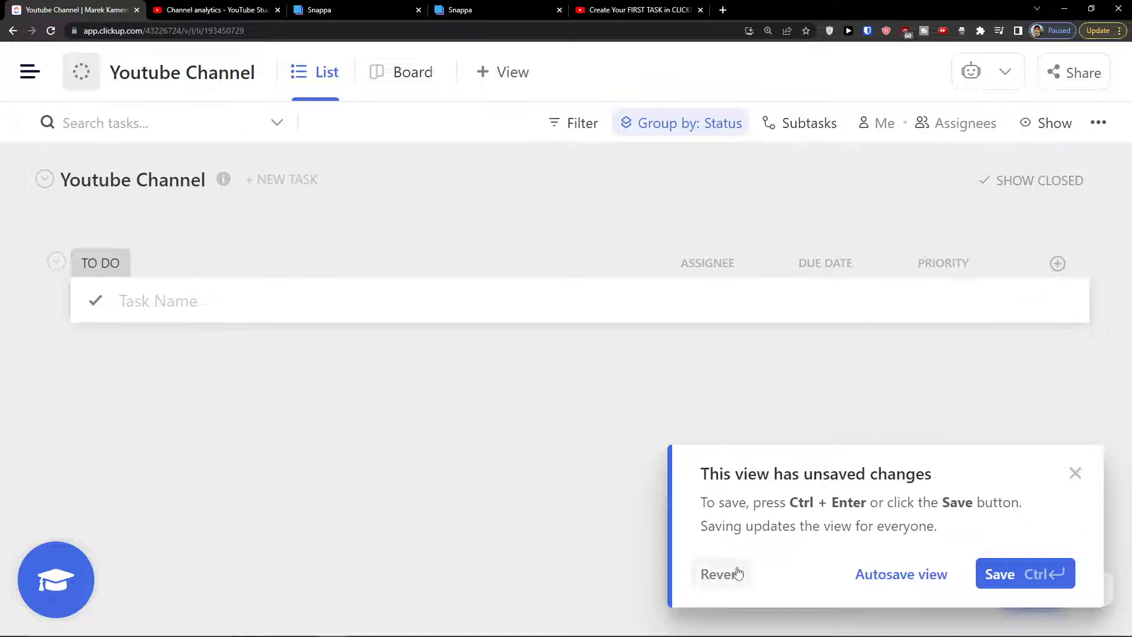
pyautogui.click(1056, 575)
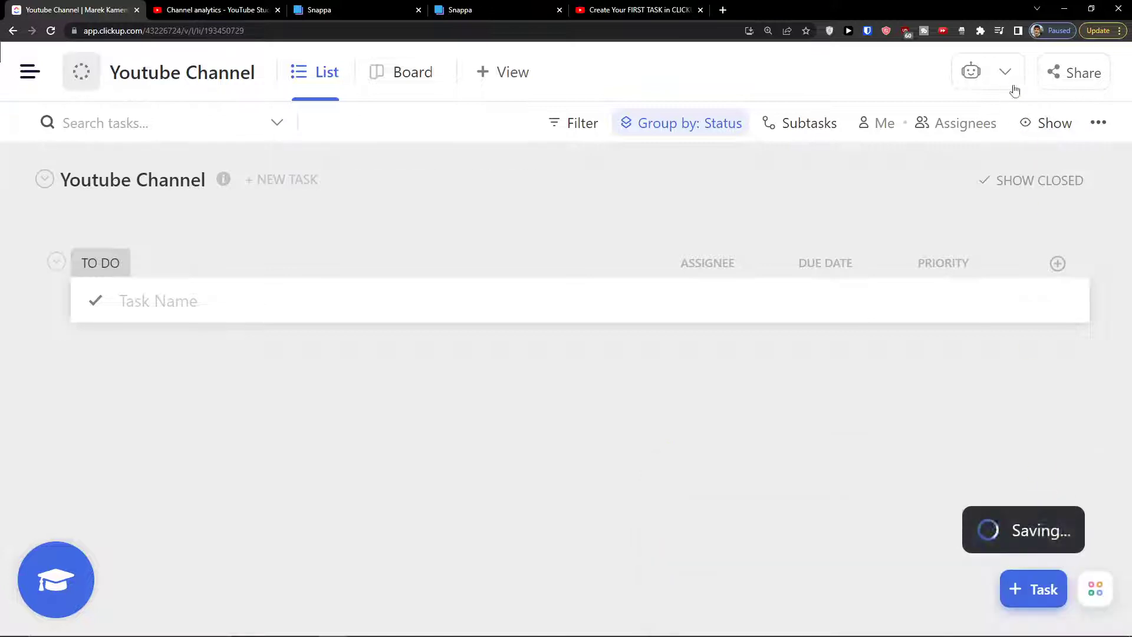
# Step: Review the list's view settings, including autosave, protection, privacy and default options
pyautogui.click(1095, 127)
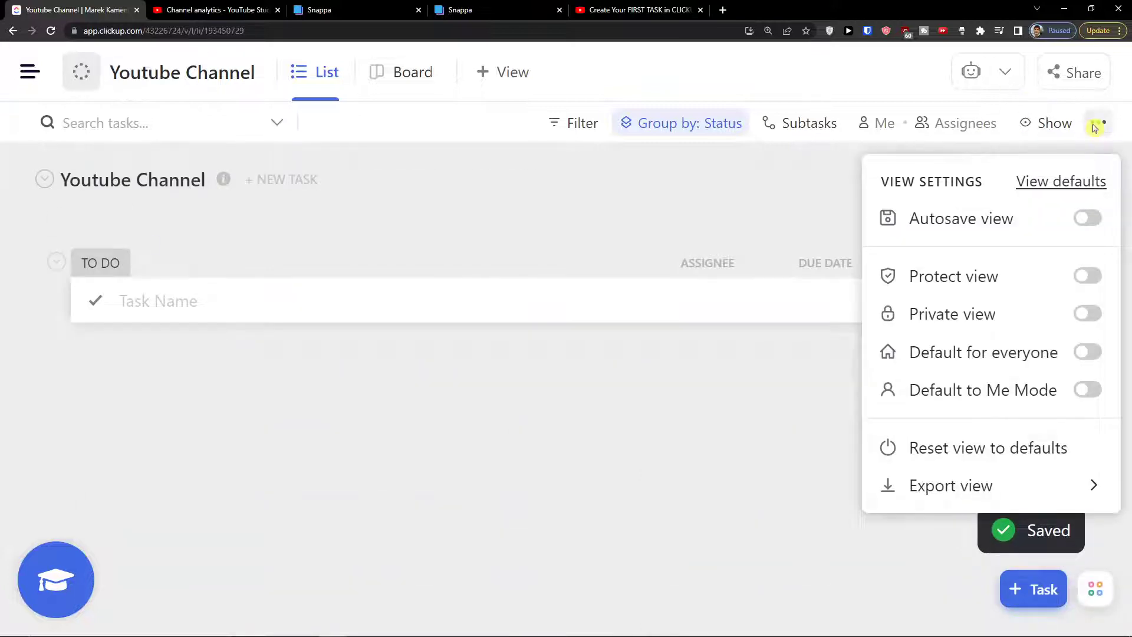
pyautogui.moveTo(1097, 217)
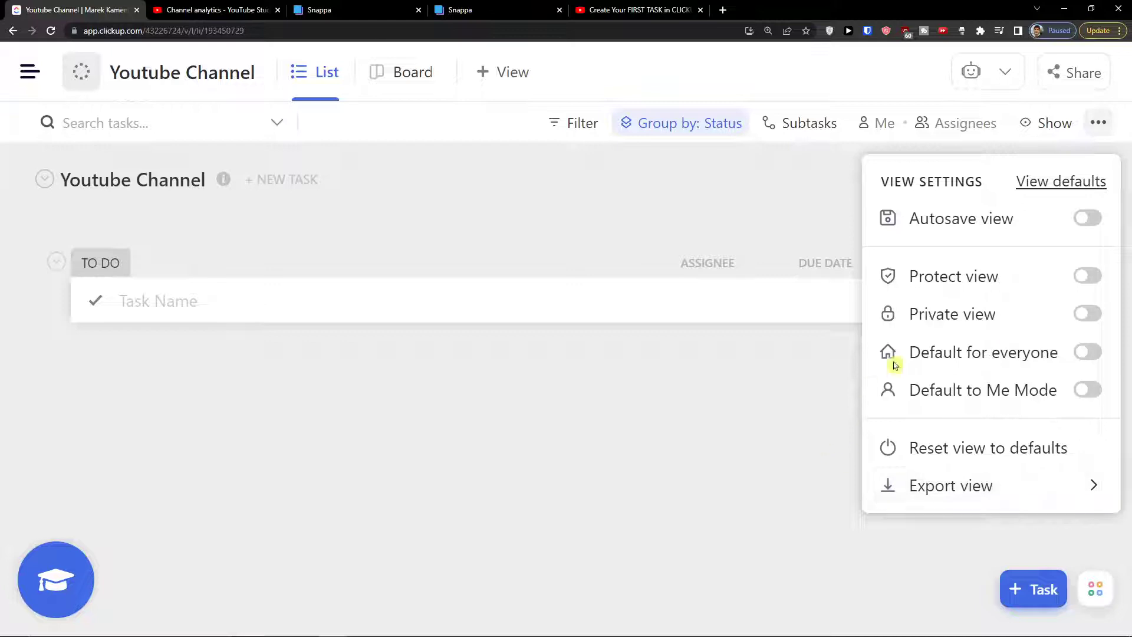
pyautogui.click(194, 563)
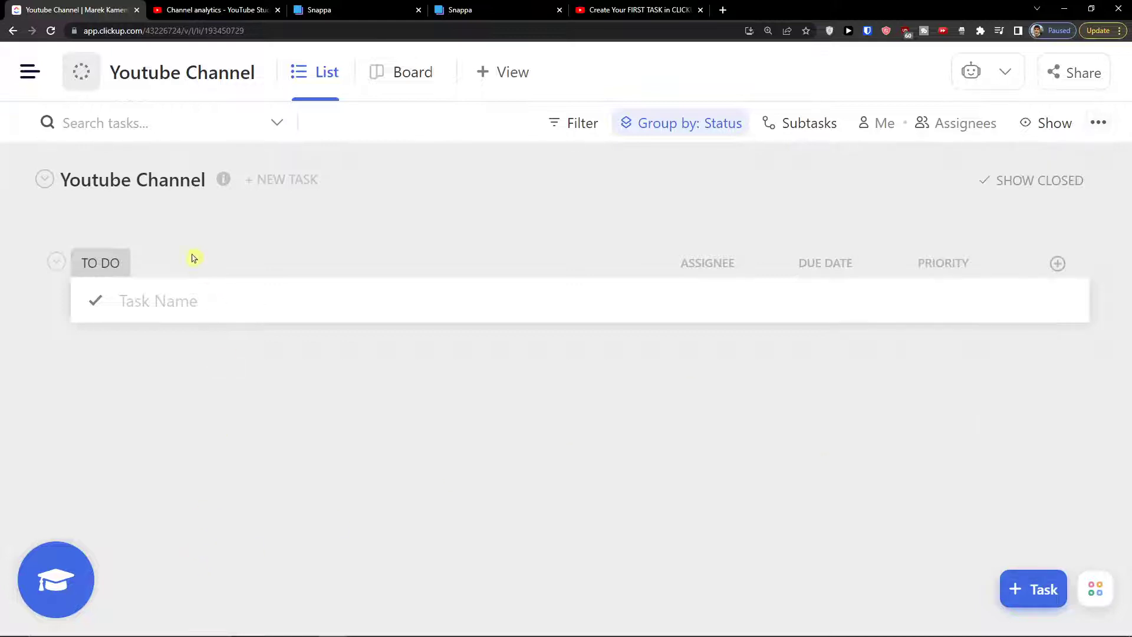
# Step: Collapse the Youtube Channel list's task group and expand it again
pyautogui.click(45, 180)
pyautogui.click(45, 179)
pyautogui.click(45, 179)
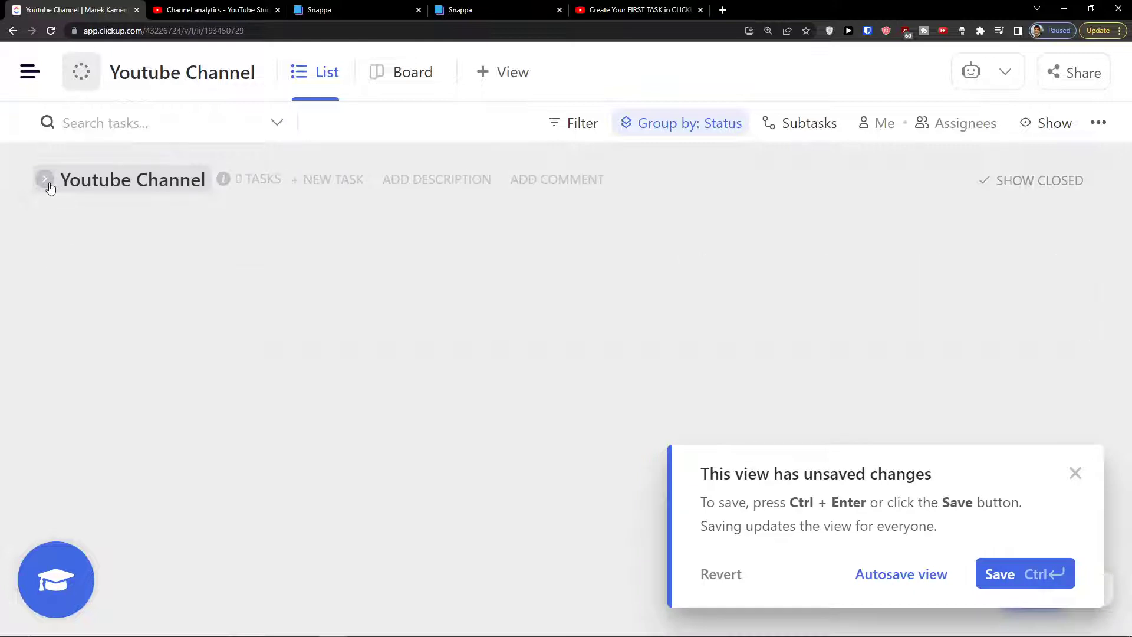
pyautogui.click(44, 180)
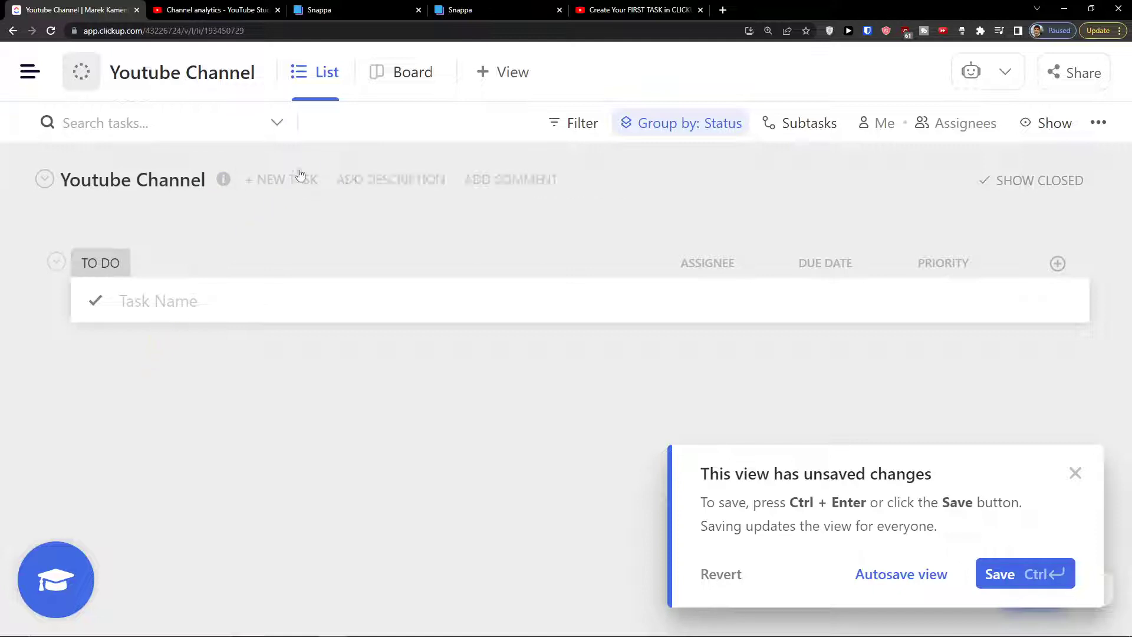
# Step: Open the Youtube Channel list's details, dismiss the unsaved-changes notice and set the list's due date to Aug 11
pyautogui.click(368, 188)
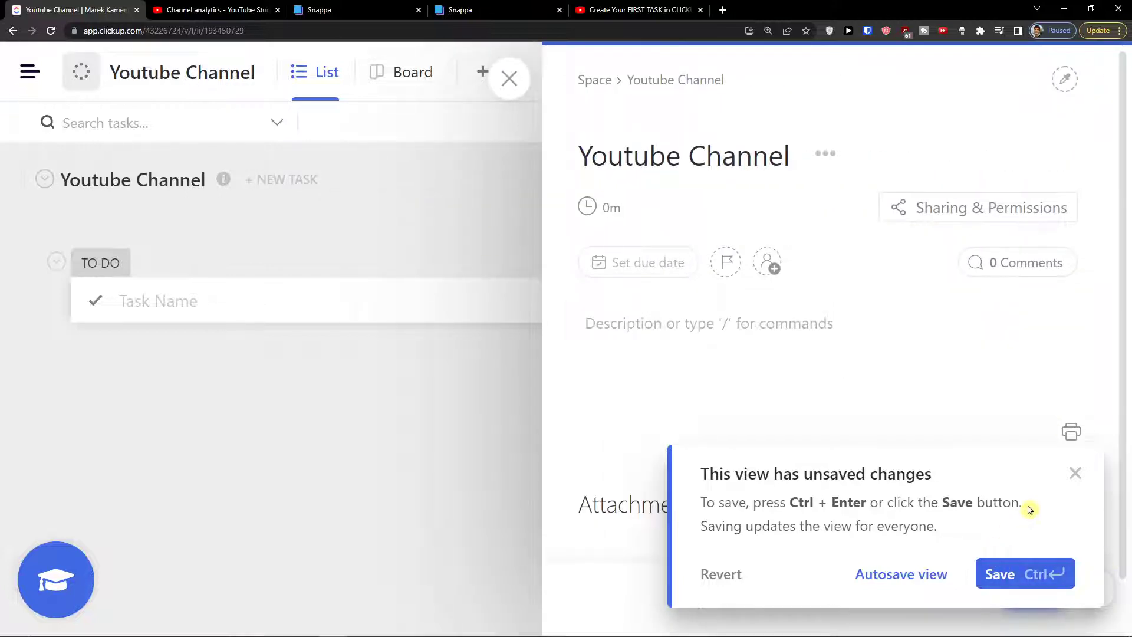
pyautogui.click(1075, 473)
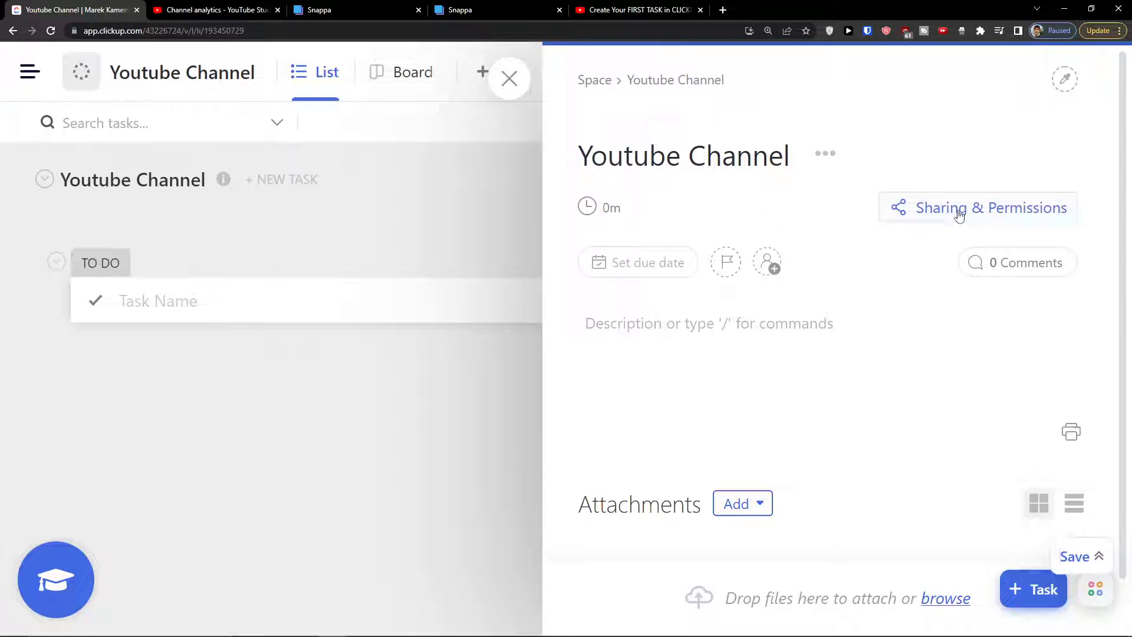
pyautogui.click(630, 272)
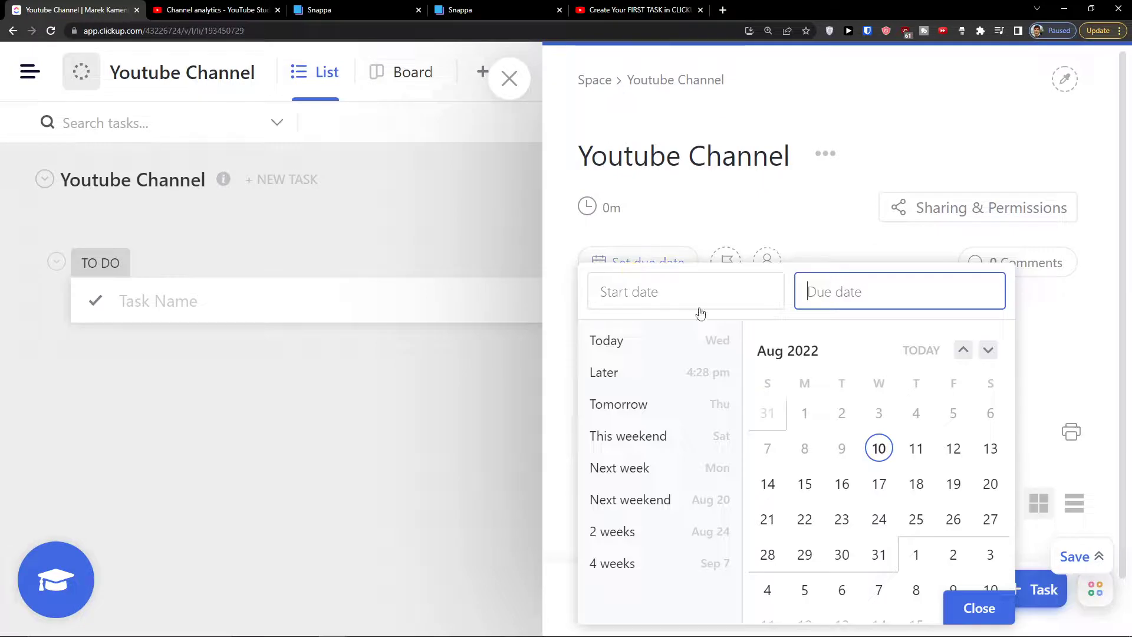
pyautogui.click(916, 448)
pyautogui.click(976, 607)
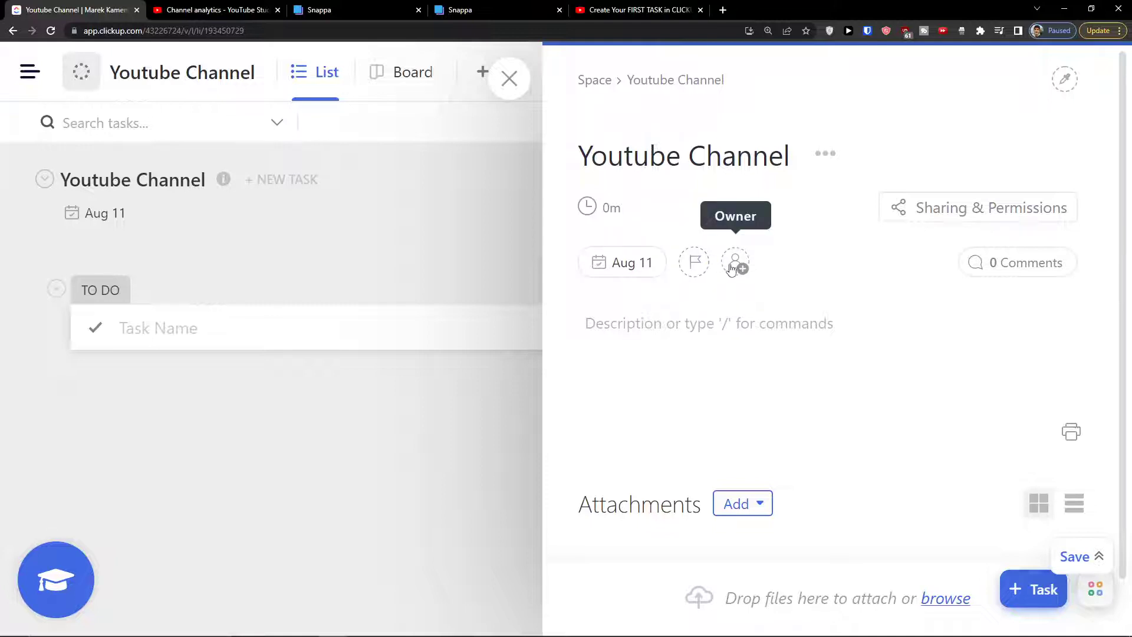
# Step: Enter "This list is about youtube channels" as the list's description
pyautogui.click(617, 298)
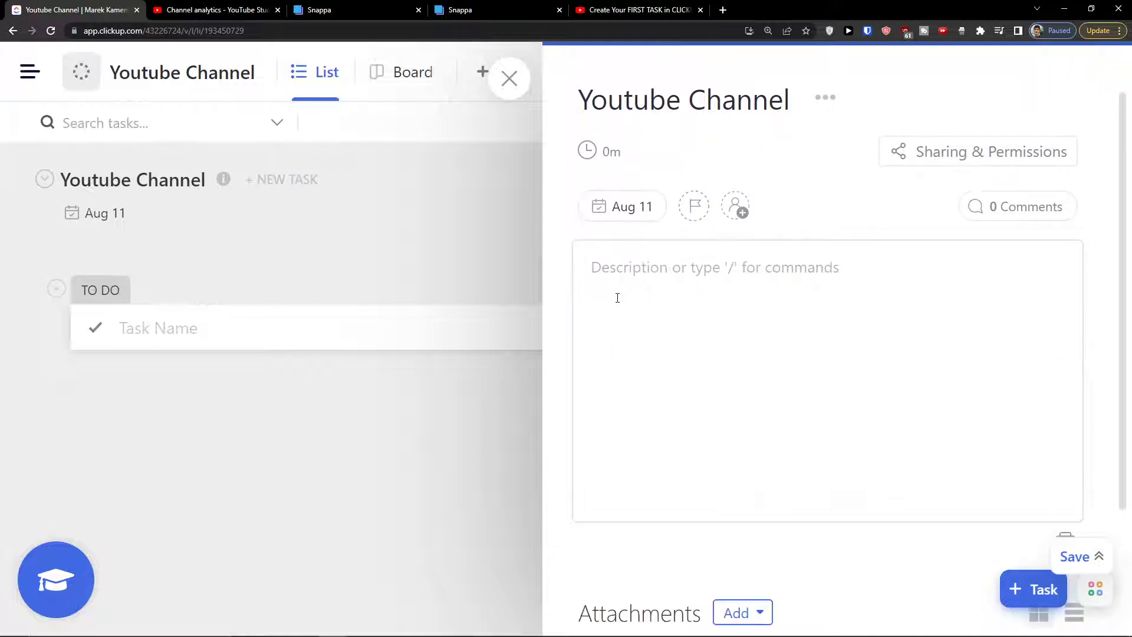
pyautogui.scroll(-3, 734, 287)
pyautogui.scroll(3, 733, 288)
pyautogui.write('This list is ab')
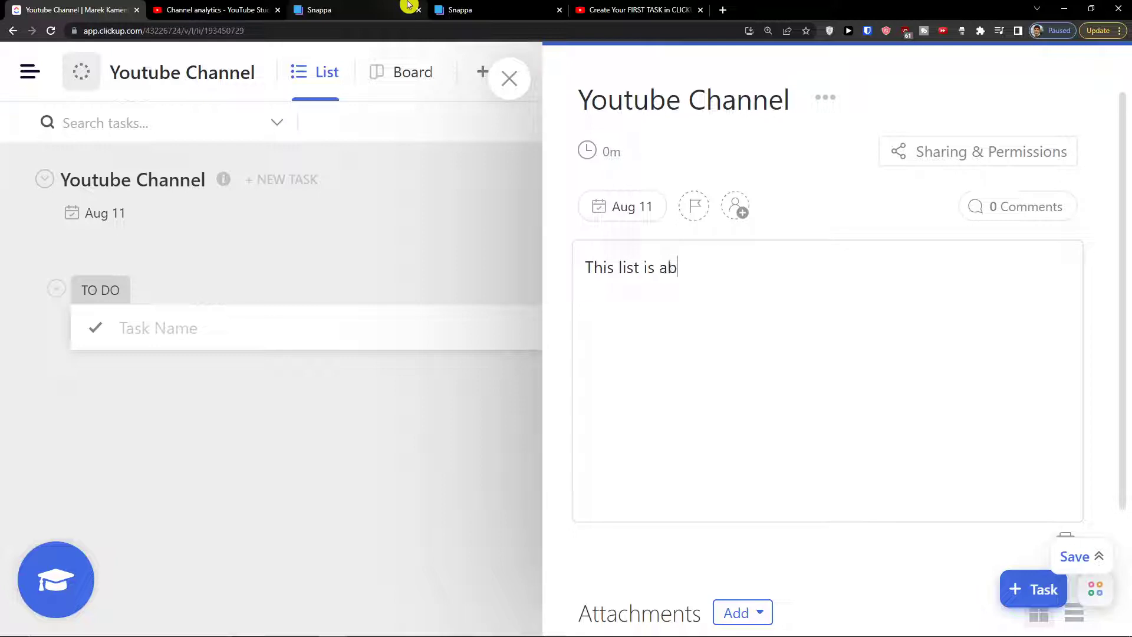
pyautogui.write('out youtube channels')
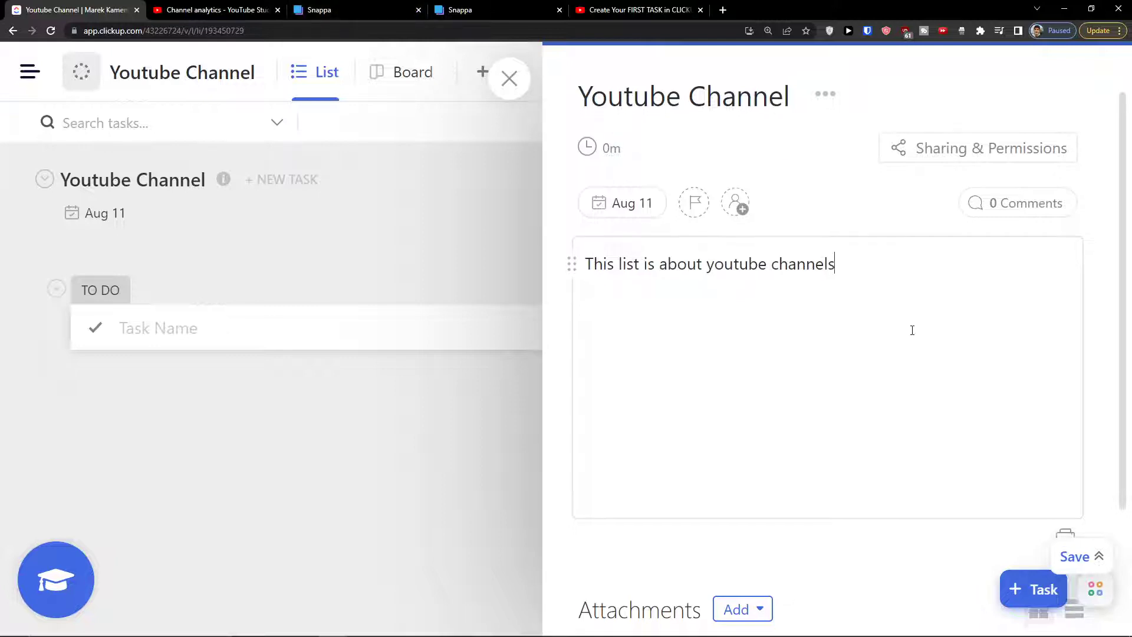
pyautogui.scroll(-2, 912, 330)
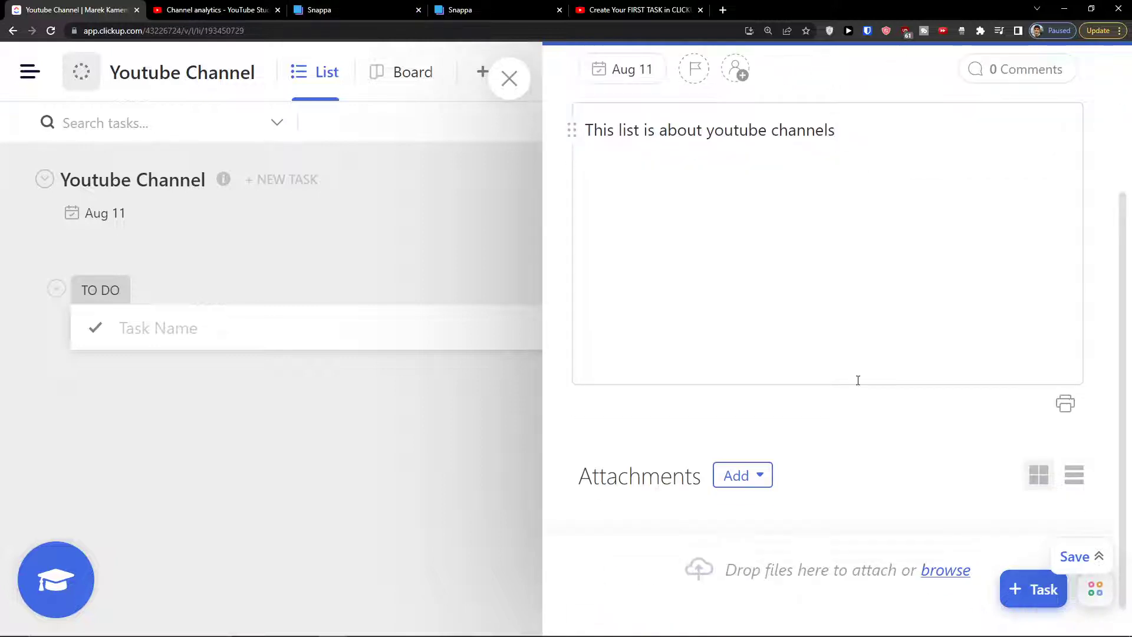
pyautogui.scroll(-1, 833, 440)
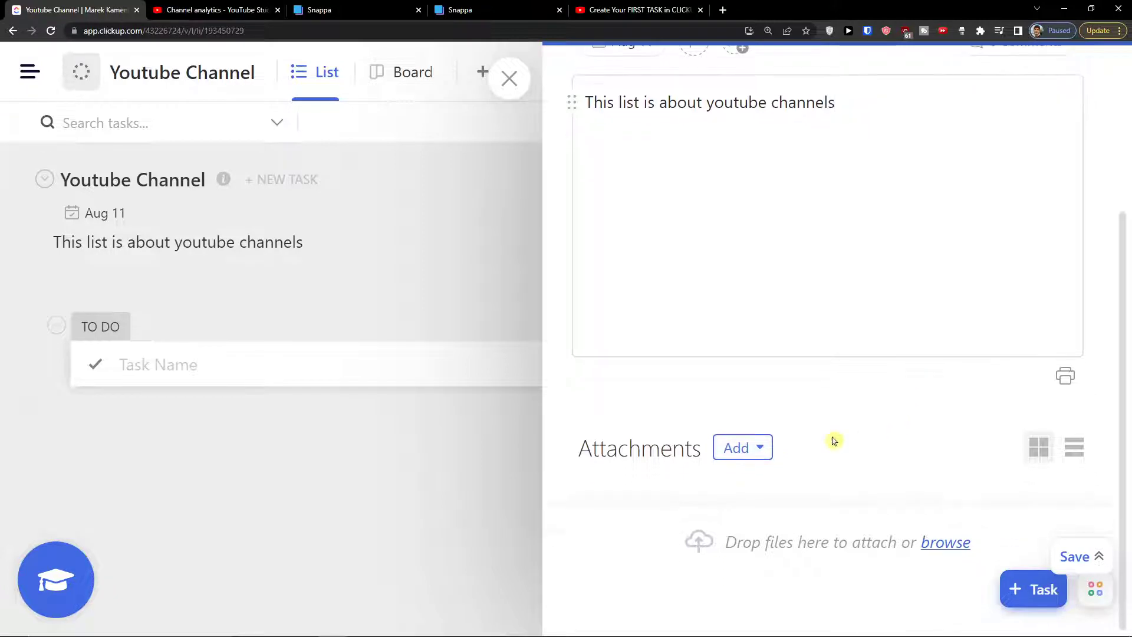
pyautogui.scroll(4, 1067, 405)
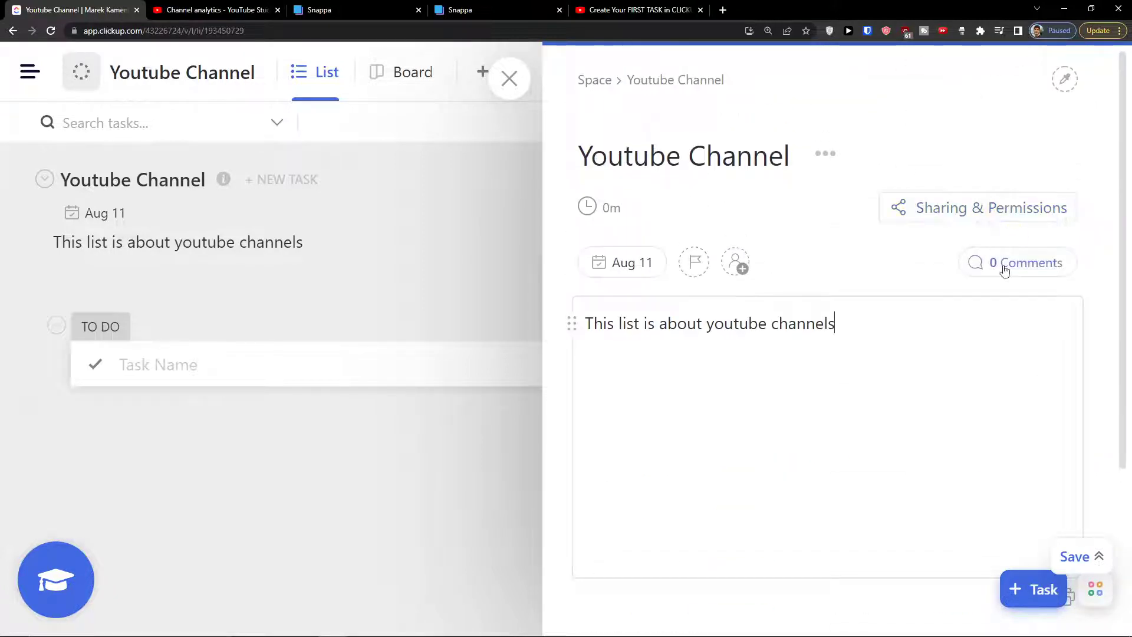
# Step: Look through the Youtube Channel list's options and its list settings, and close the list details
pyautogui.click(825, 154)
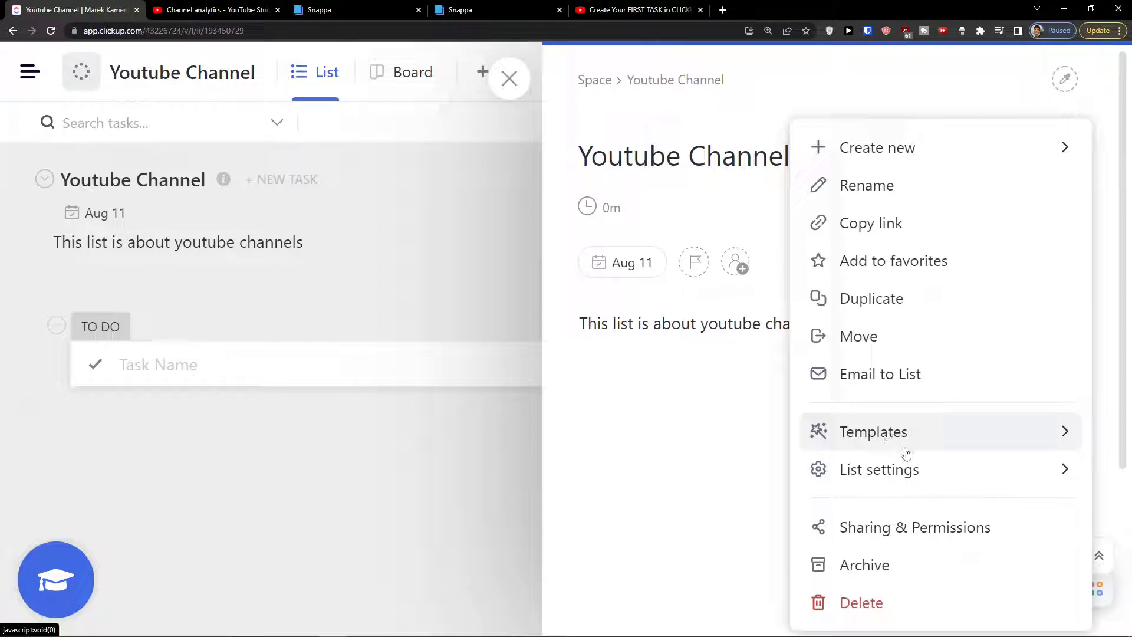
pyautogui.moveTo(924, 470)
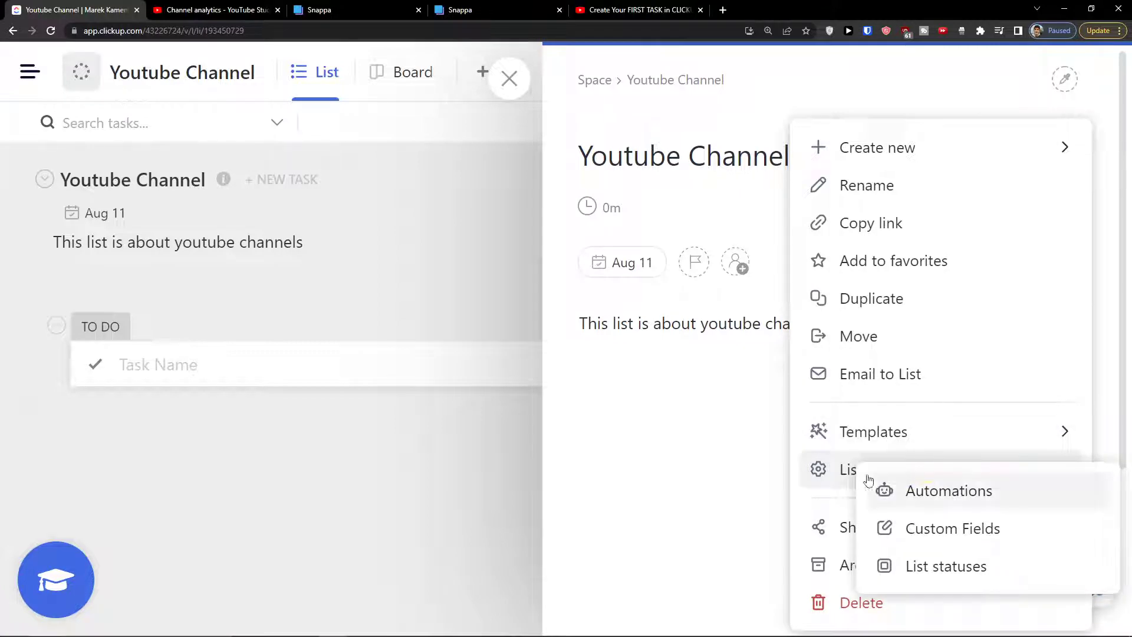
pyautogui.click(324, 489)
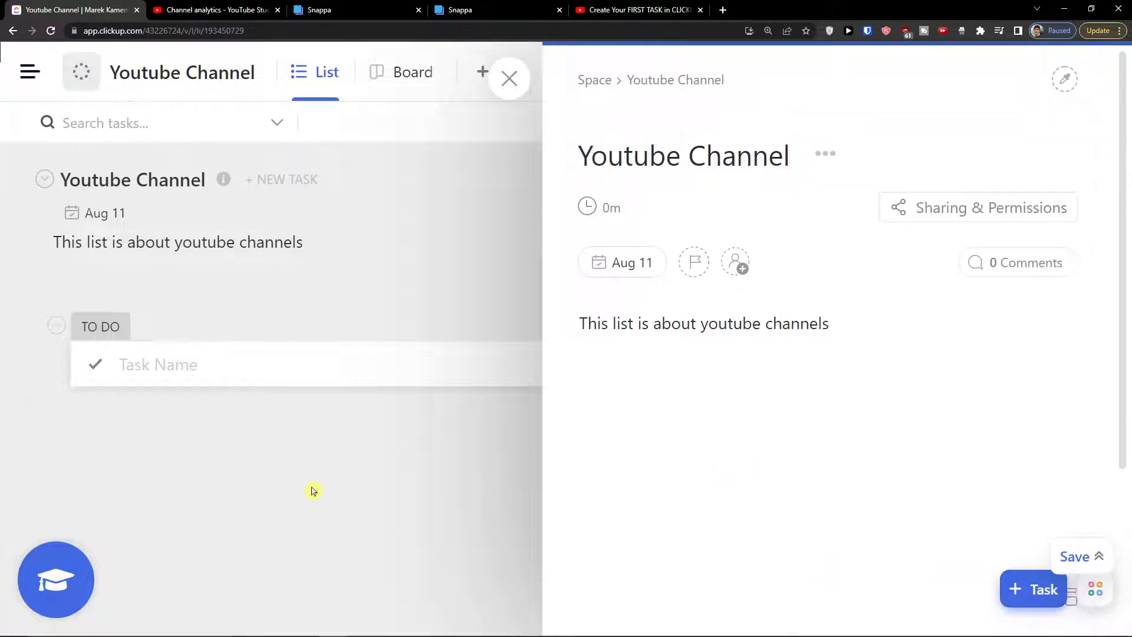
pyautogui.click(510, 78)
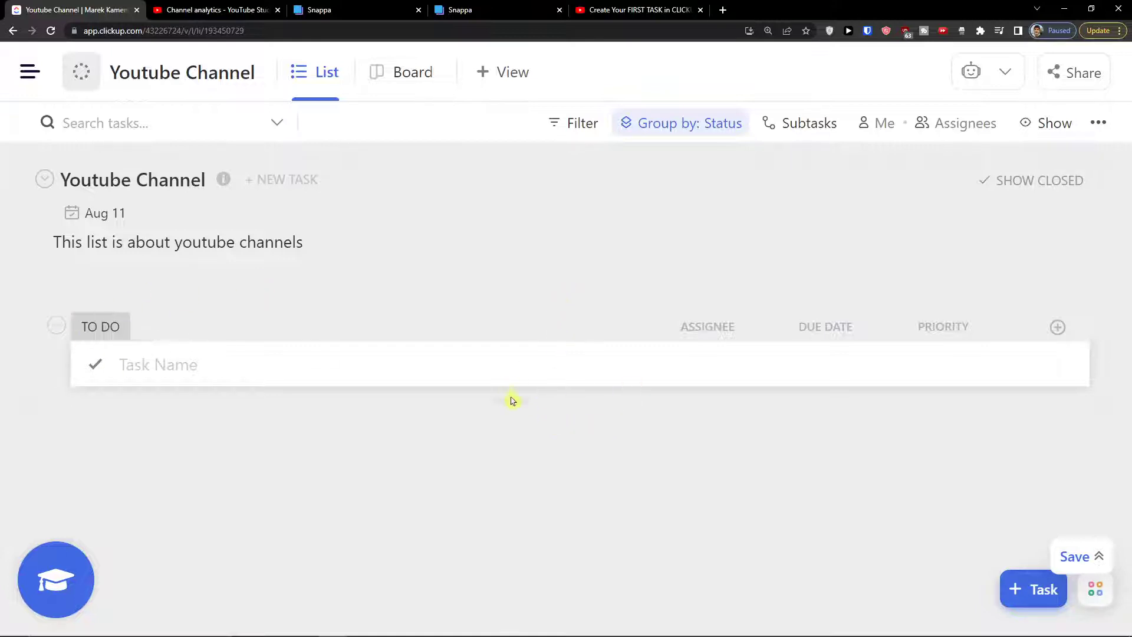
# Step: Add a new status named "YOGA CHANNEL" and apply the status change to this list only
pyautogui.moveTo(541, 271)
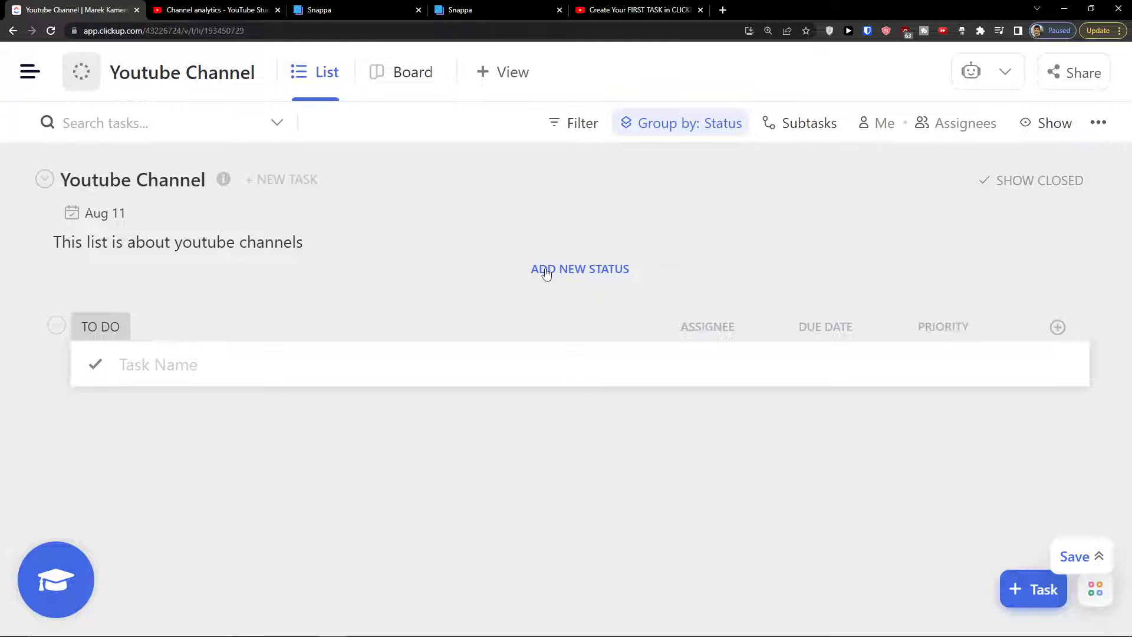
pyautogui.click(546, 271)
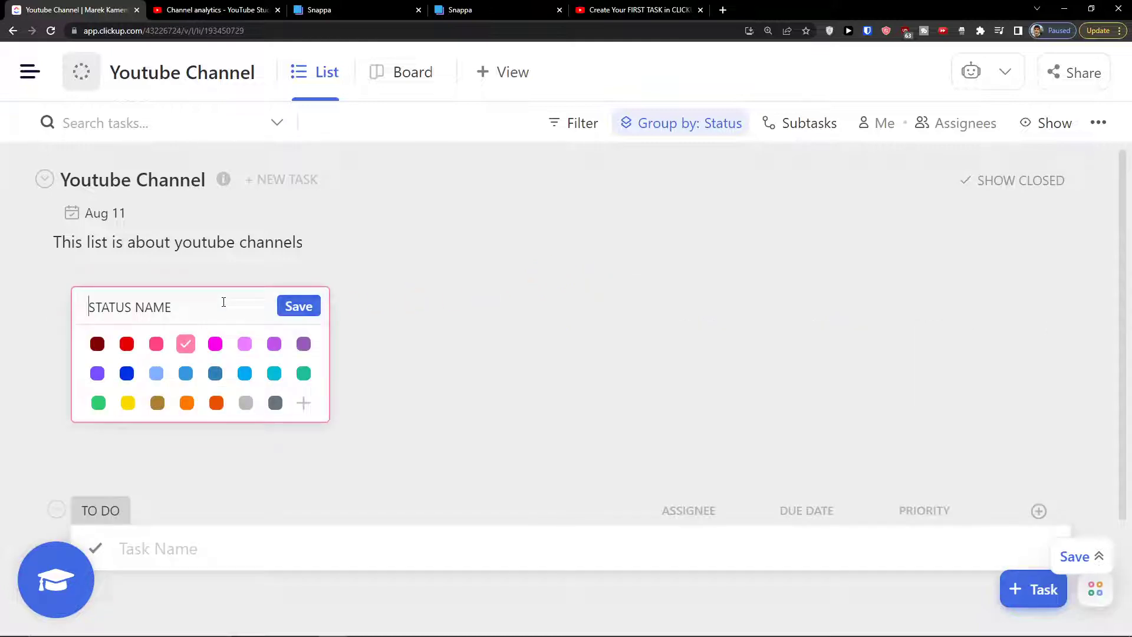
pyautogui.write('YOUT')
pyautogui.press('BackSpace')
pyautogui.write('YOGA CHANNEL')
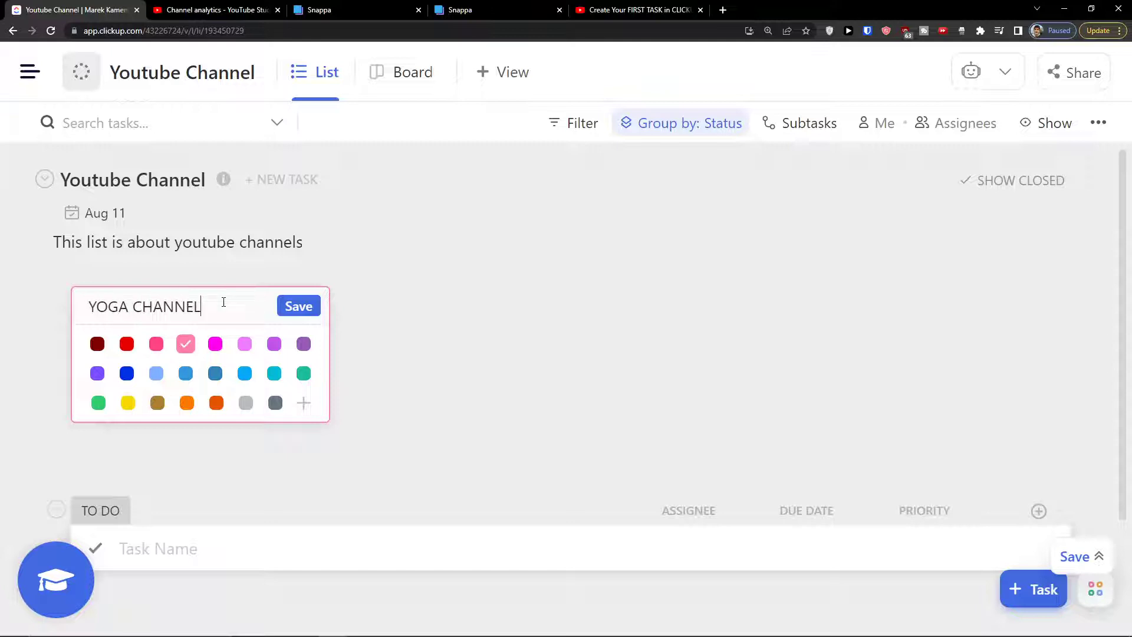
pyautogui.click(299, 307)
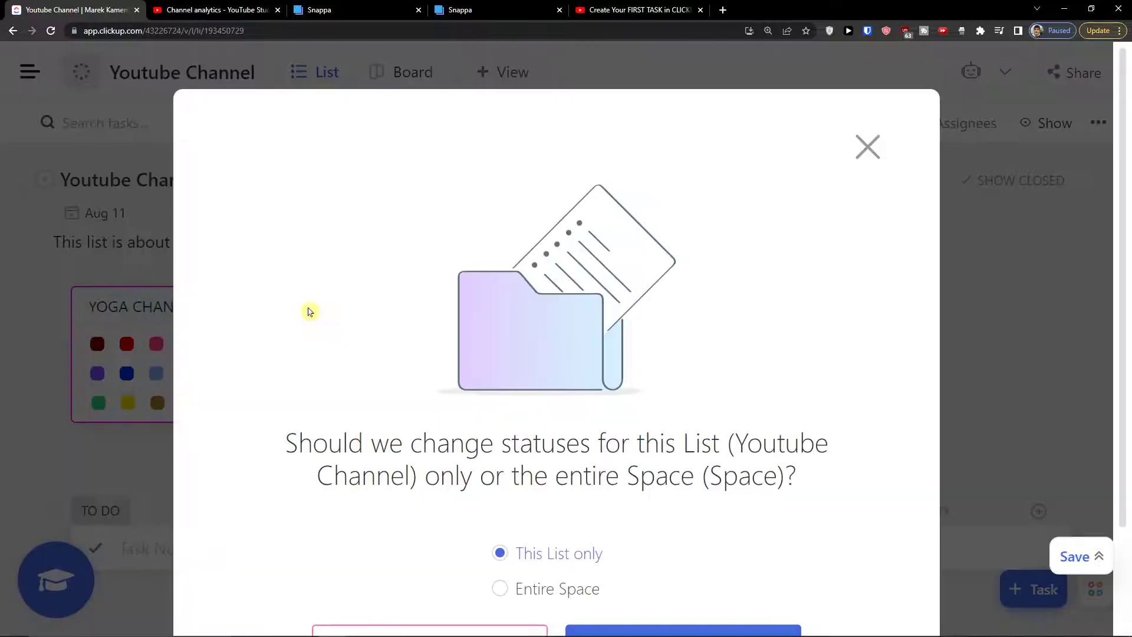
pyautogui.scroll(-2, 561, 366)
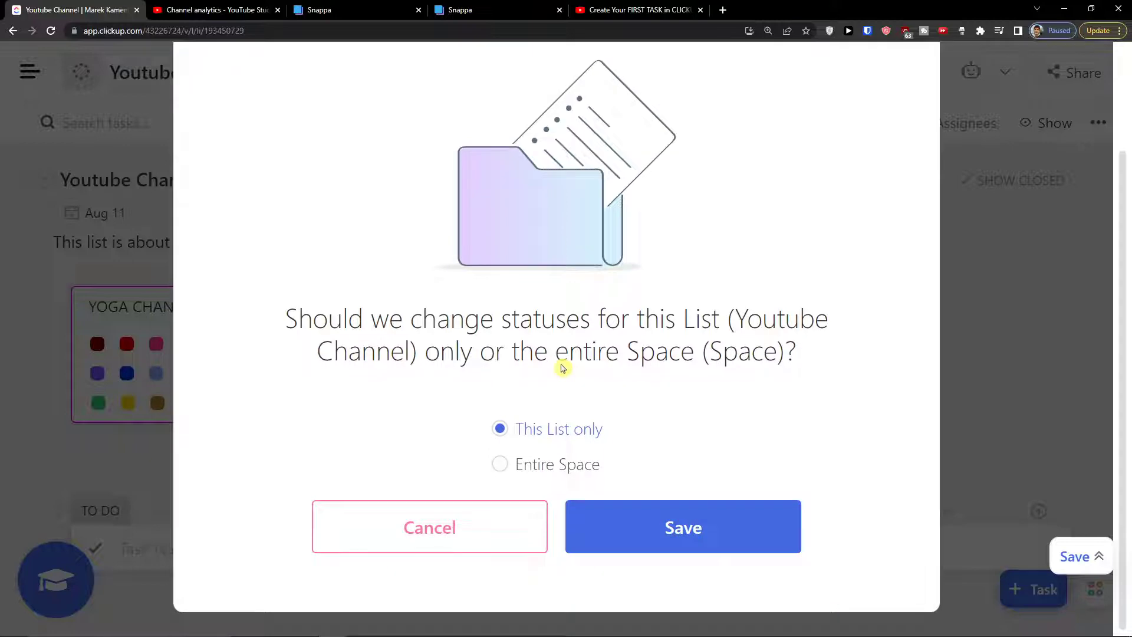
pyautogui.click(659, 525)
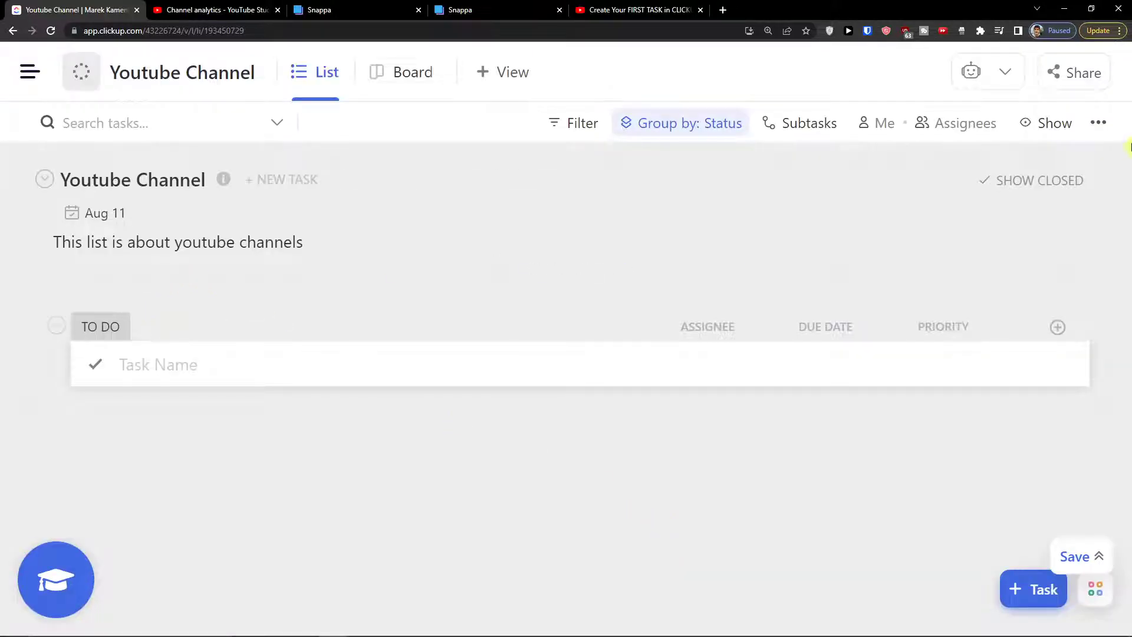
# Step: Check the view's display options, including the empty statuses setting, and close them
pyautogui.click(1098, 122)
pyautogui.click(1065, 125)
pyautogui.click(1065, 125)
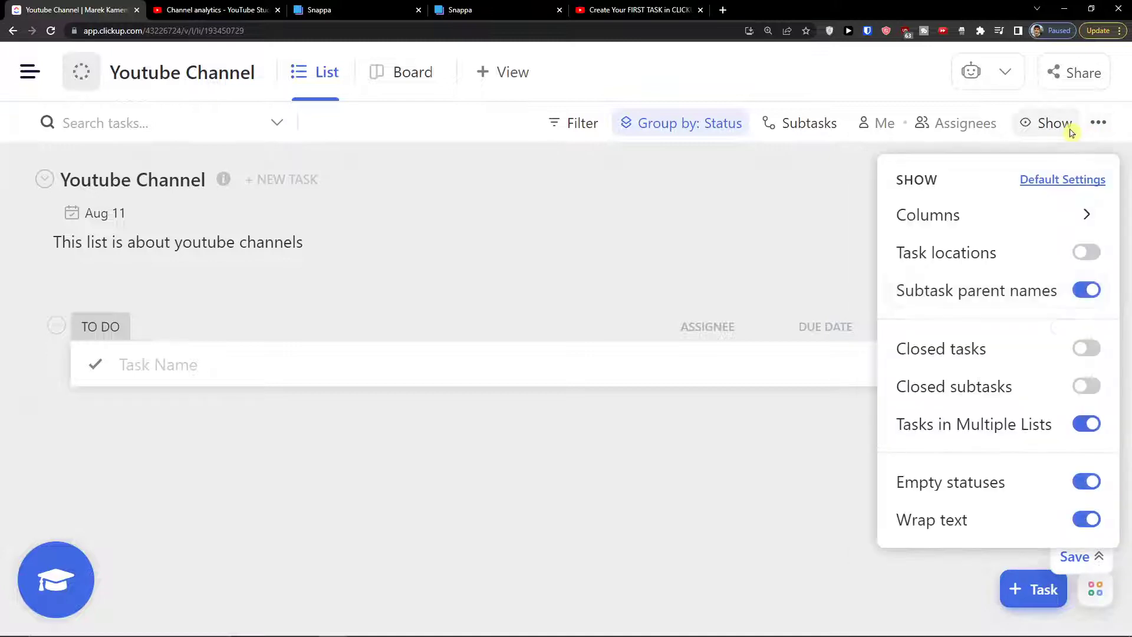
pyautogui.click(1088, 482)
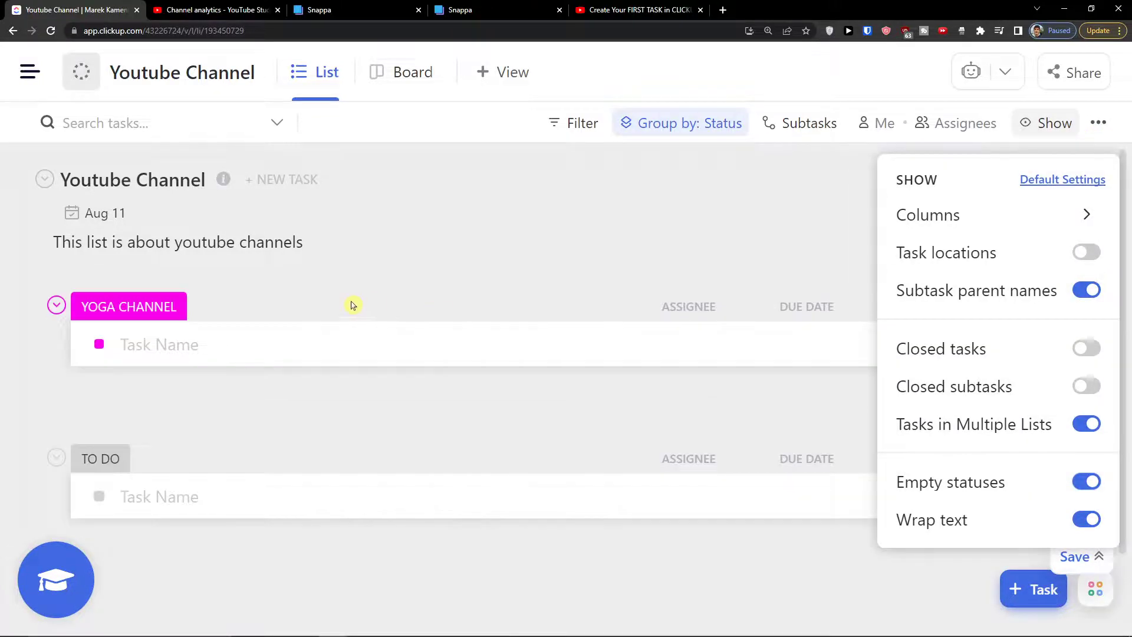
pyautogui.click(274, 382)
# Step: Try to rename the TO DO status to "BUSINESS CHANNEL" and color it blue
pyautogui.scroll(-2, 565, 308)
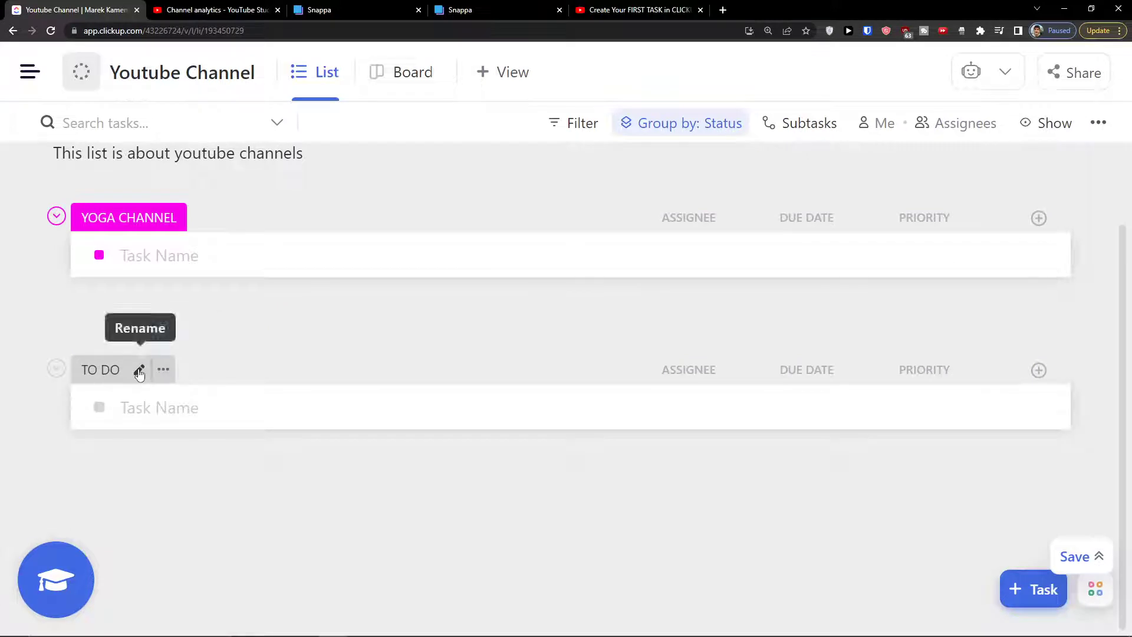
pyautogui.click(140, 369)
pyautogui.click(131, 371)
pyautogui.tripleClick(99, 372)
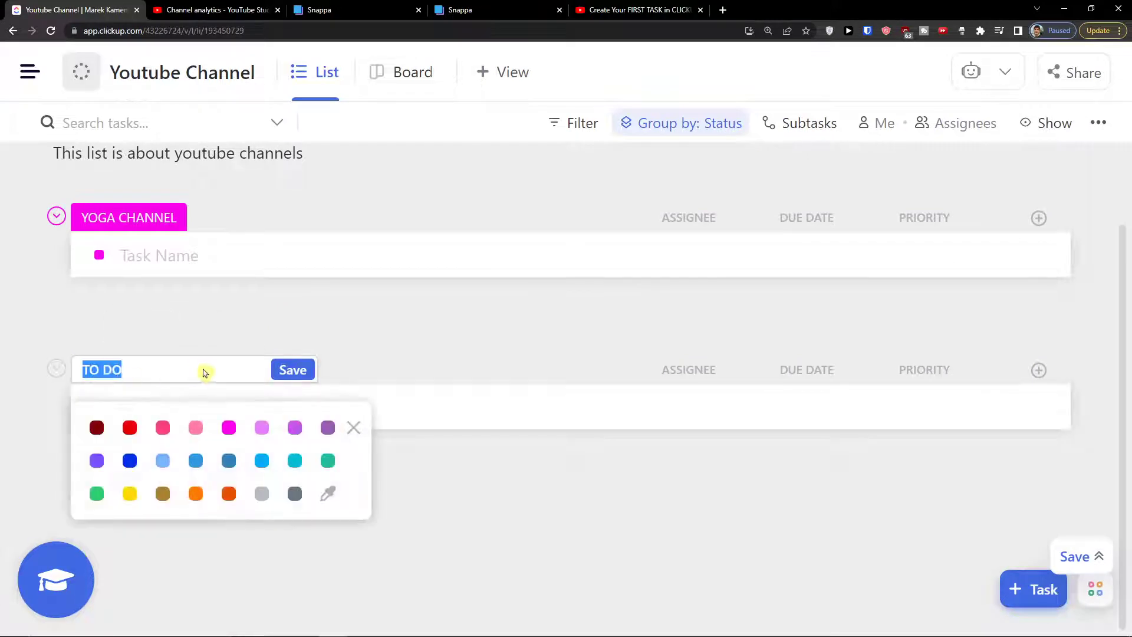
pyautogui.write('BUSINESS CHANN')
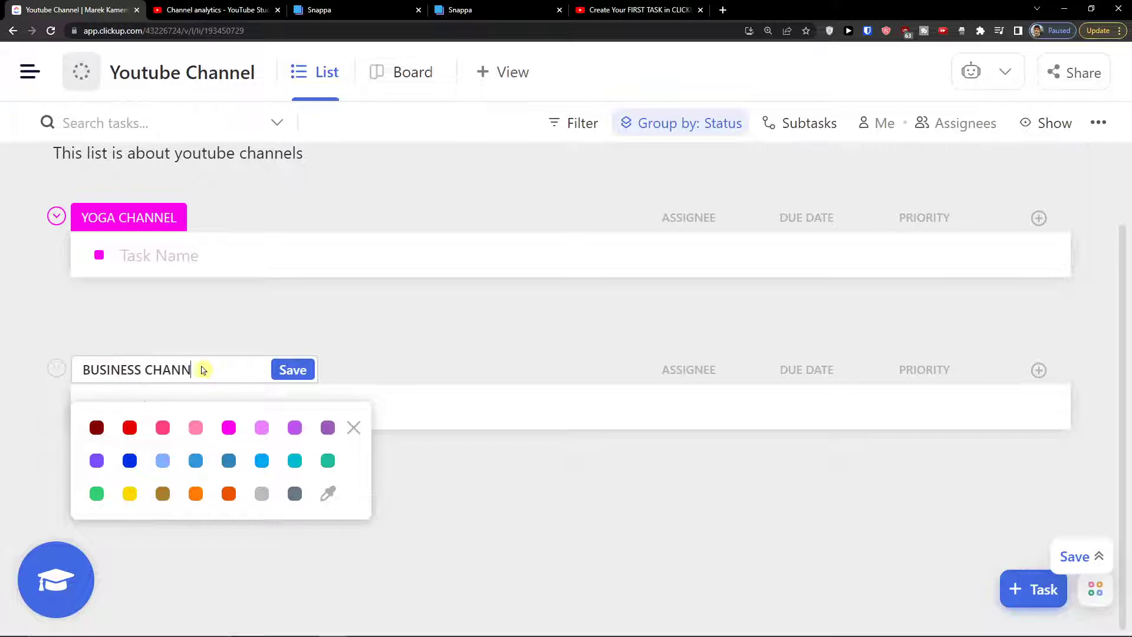
pyautogui.write('EL')
pyautogui.click(129, 462)
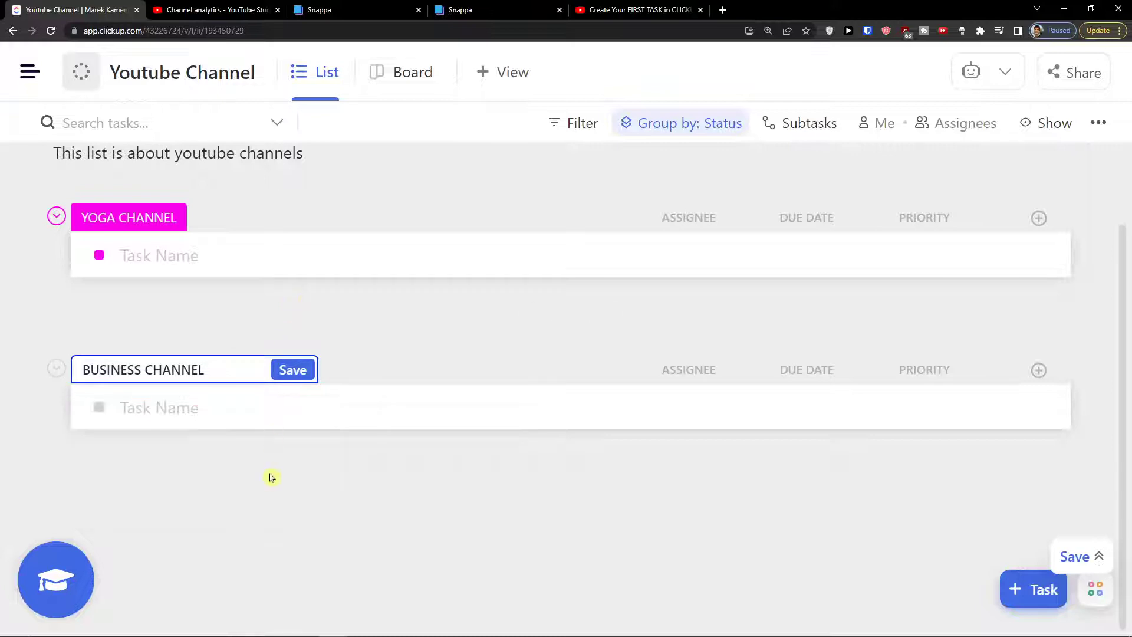
pyautogui.click(271, 476)
# Step: Rename the TO DO status to "BUSINESS" with a blue color, save it, and reload the page
pyautogui.click(114, 376)
pyautogui.click(137, 373)
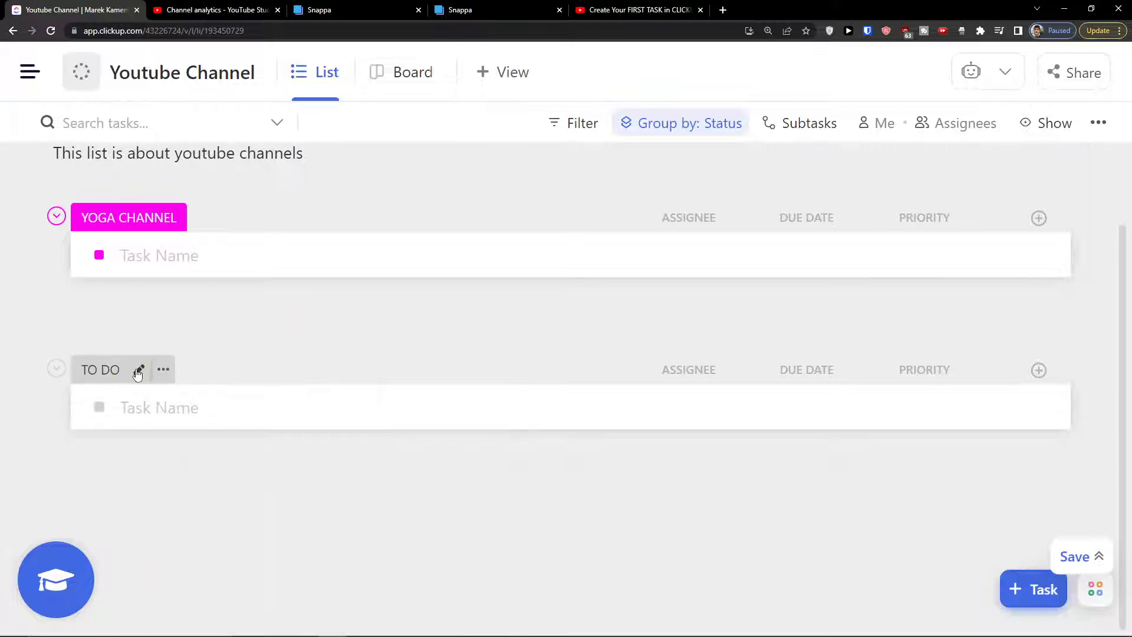
pyautogui.click(137, 373)
pyautogui.hotkey('ctrl', 'a')
pyautogui.write('BUSINESS')
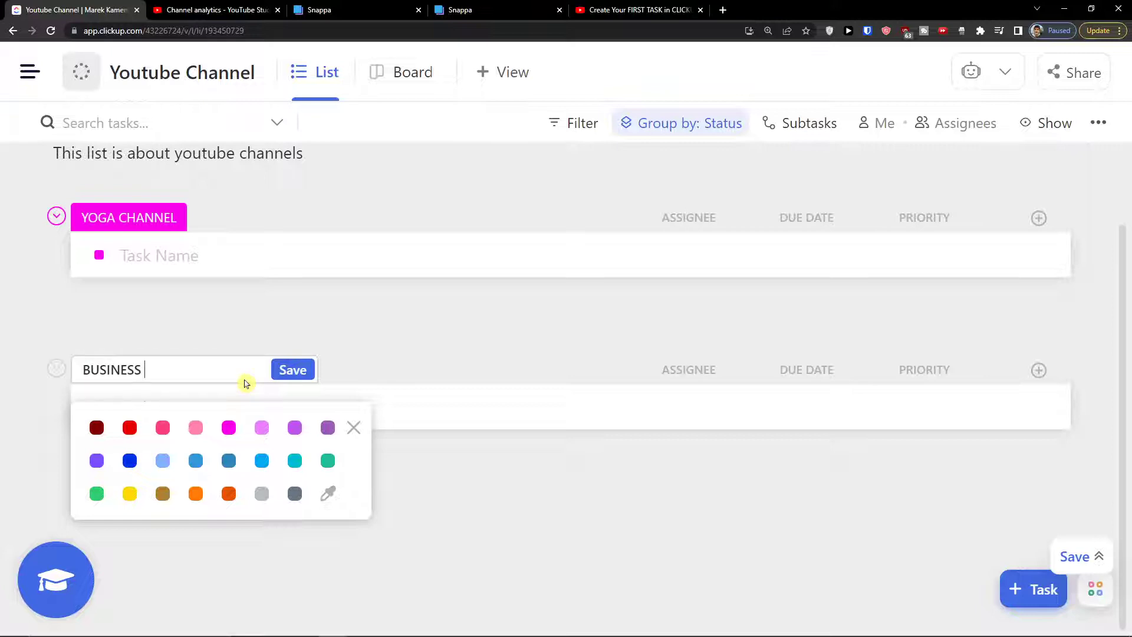
pyautogui.click(129, 460)
pyautogui.click(294, 377)
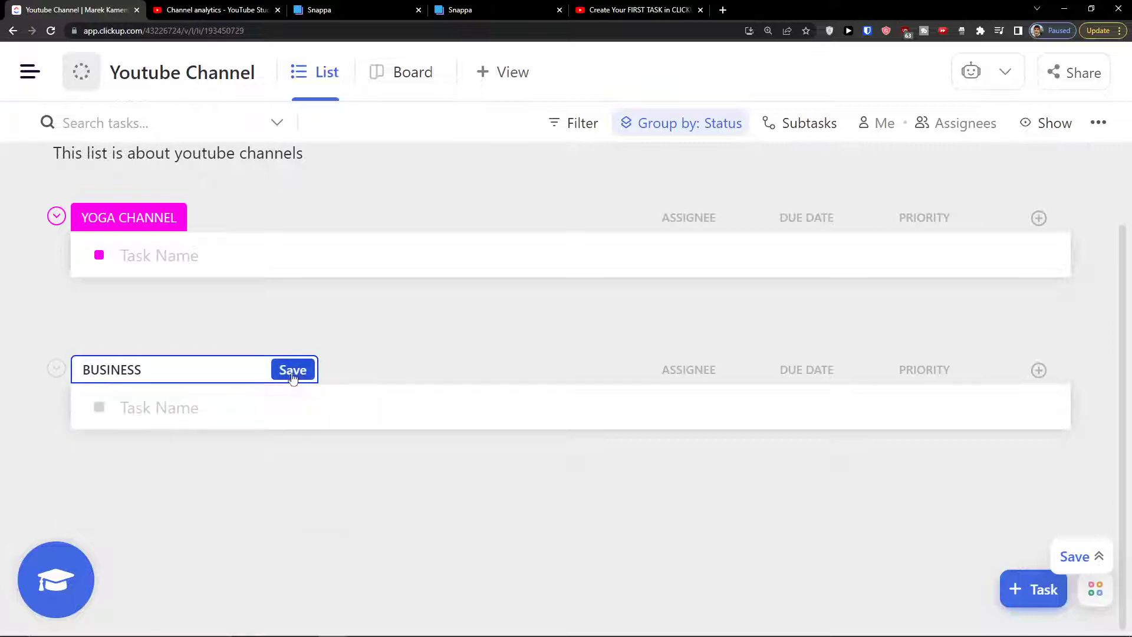
pyautogui.click(264, 411)
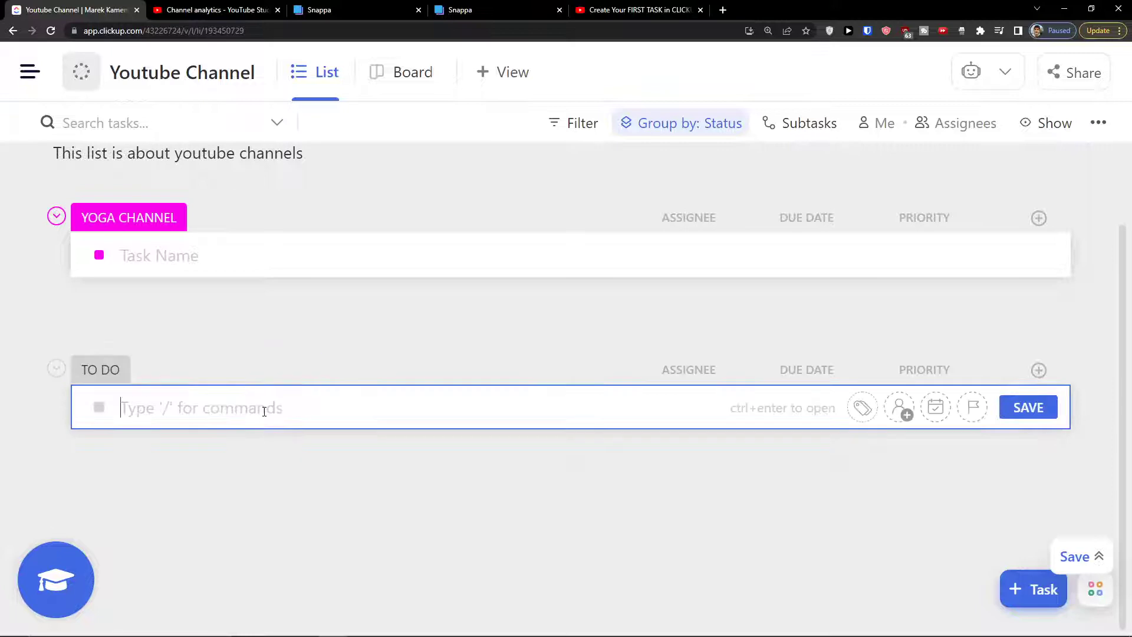
pyautogui.scroll(2, 241, 460)
pyautogui.click(259, 433)
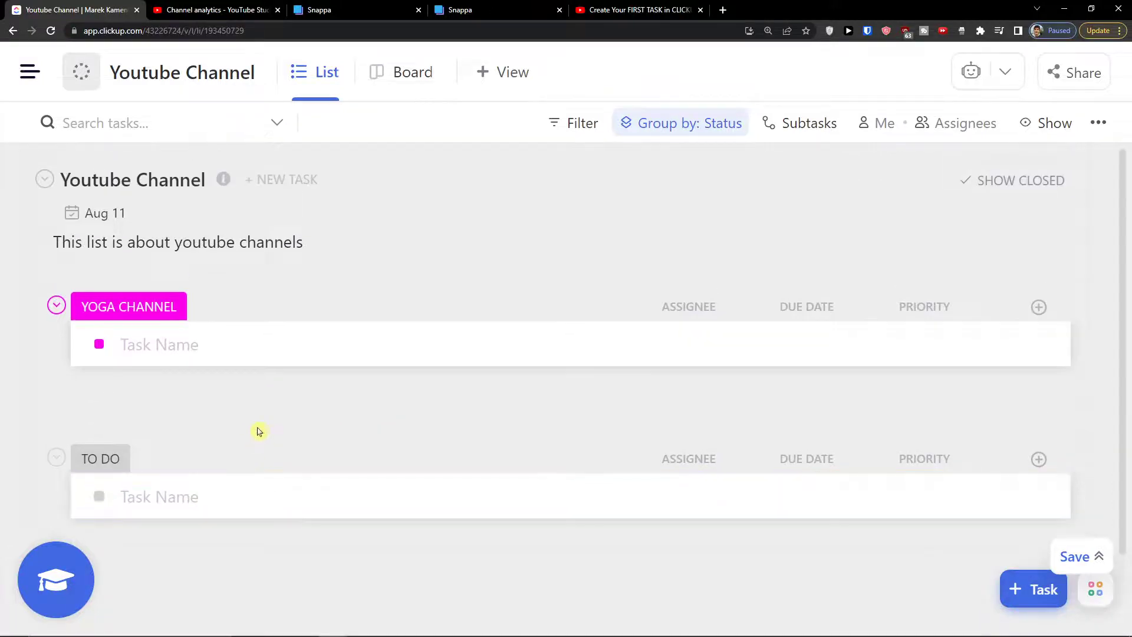
pyautogui.press('F5')
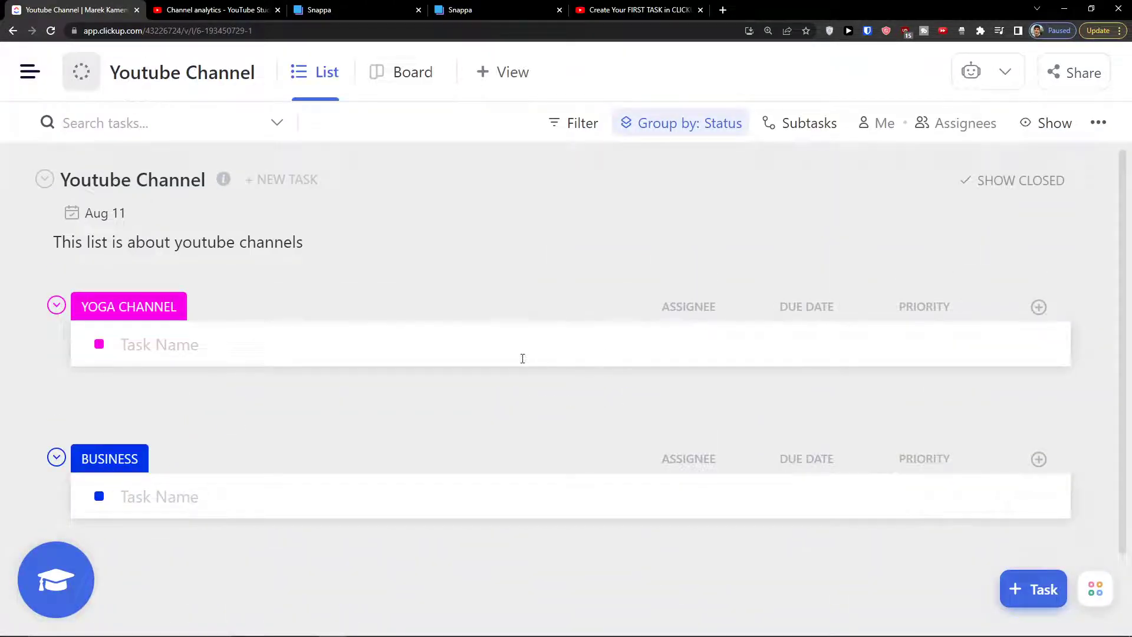
# Step: Enter "Yoga For Beginners" as the name of a new task under the YOGA CHANNEL status
pyautogui.click(304, 348)
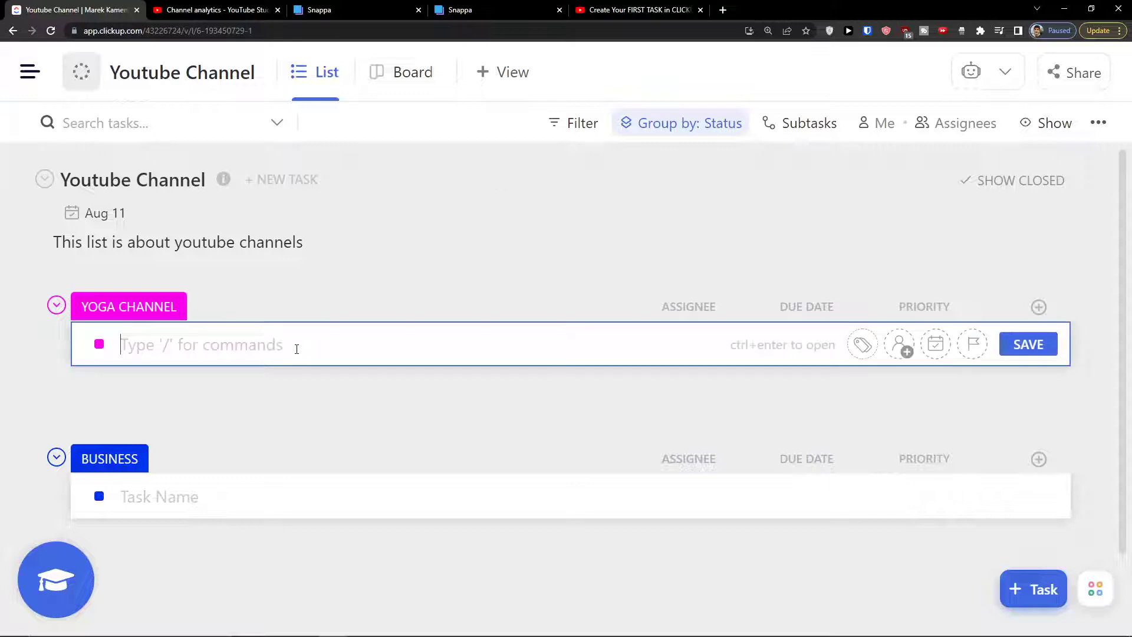
pyautogui.click(267, 391)
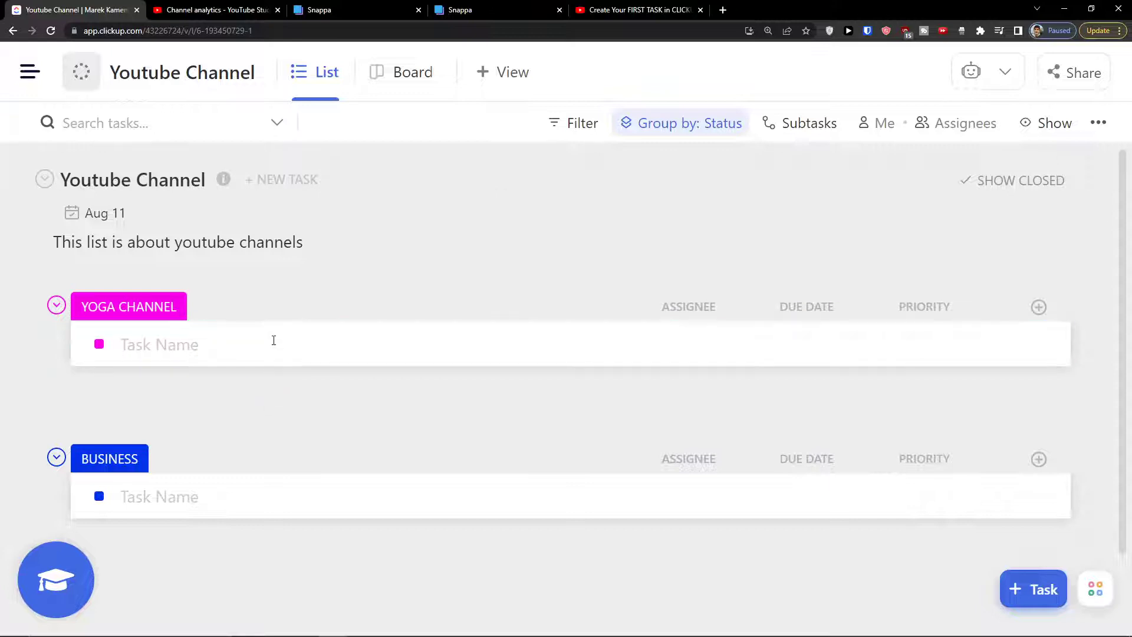
pyautogui.click(273, 340)
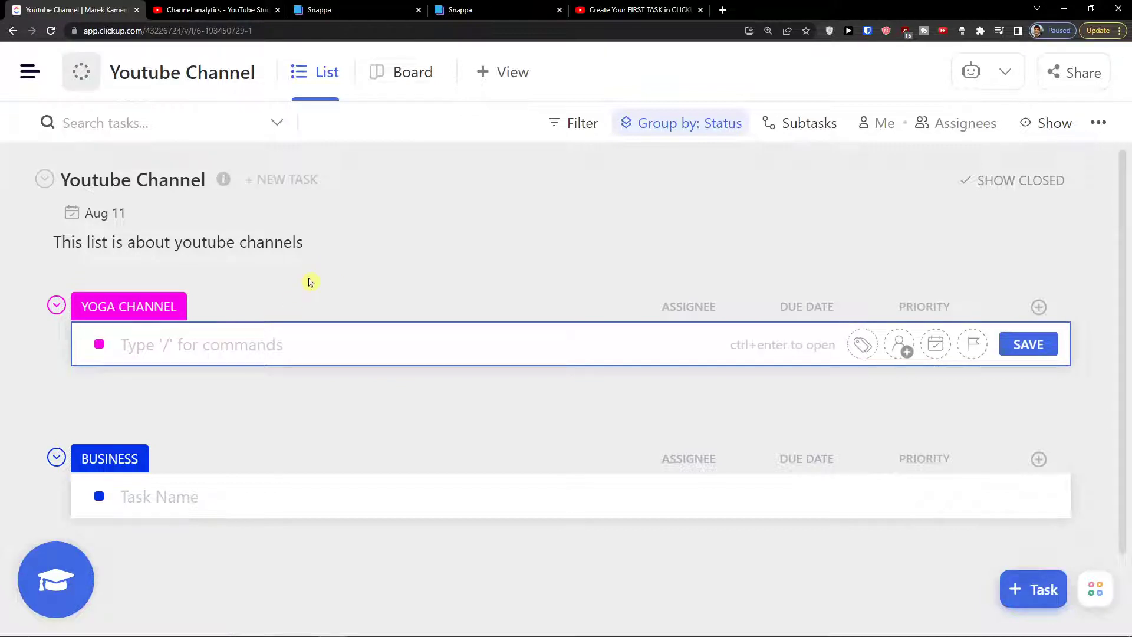
pyautogui.write('Yo')
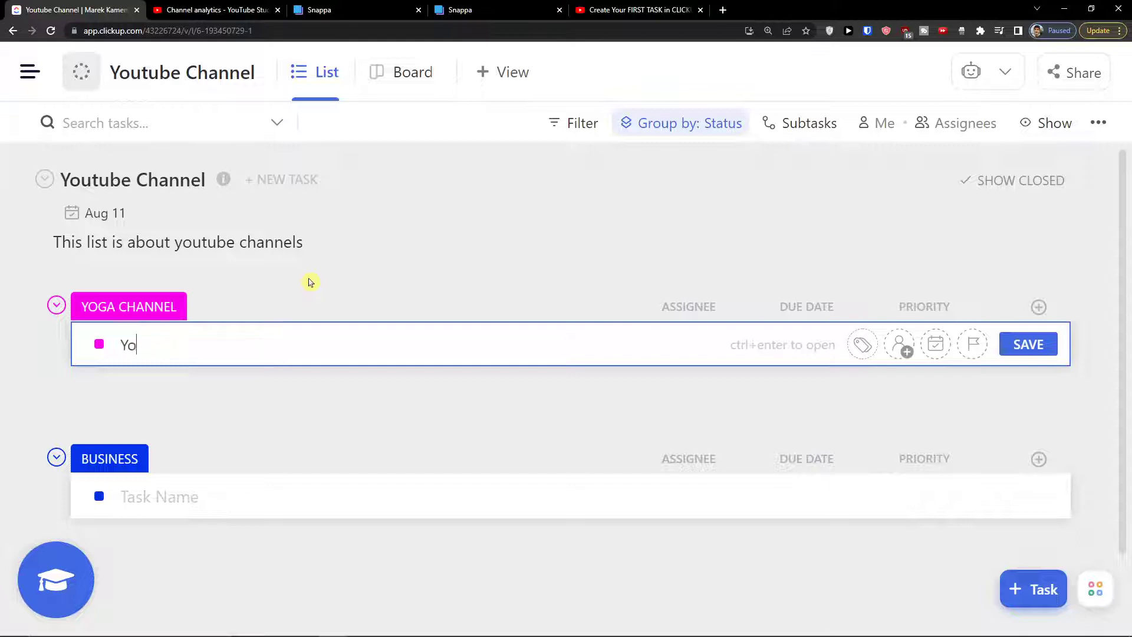
pyautogui.write('ga For Beginners')
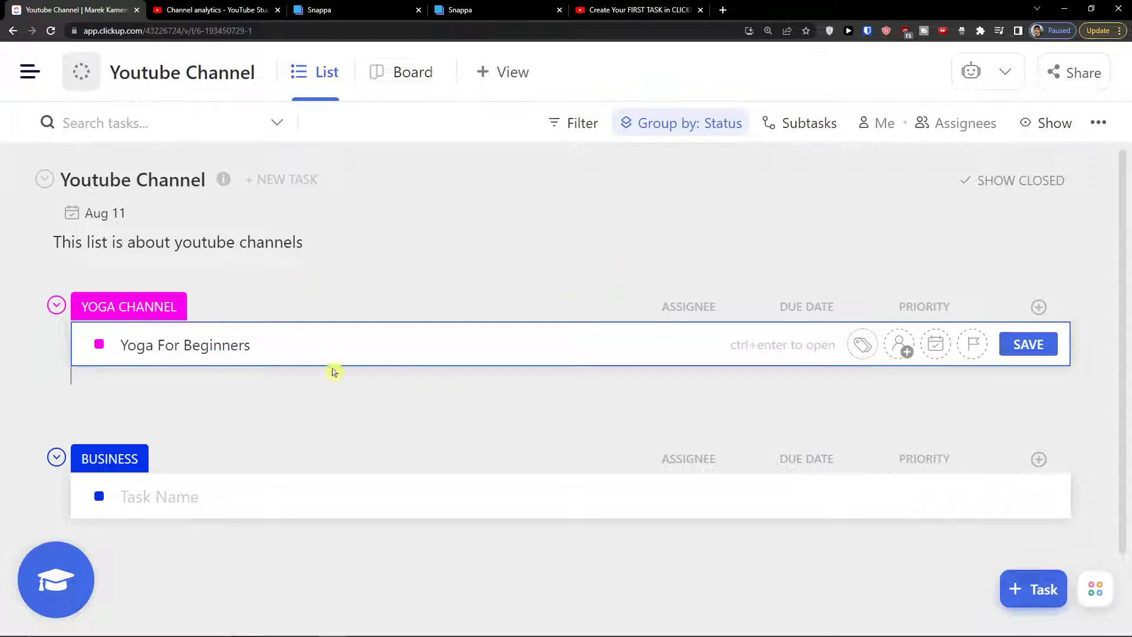
# Step: Reduce the page zoom to 125%, show the navigation sidebar, and reload the page
pyautogui.hotkey('ctrl', '-')
pyautogui.hotkey('ctrl', '-')
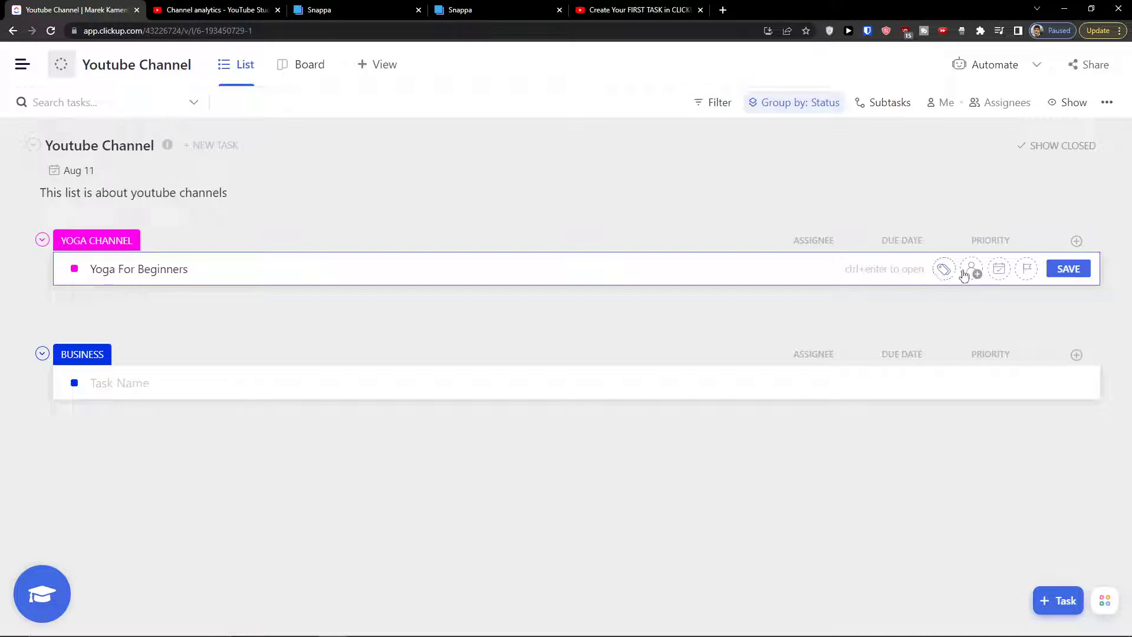
pyautogui.hotkey('ctrl', '-')
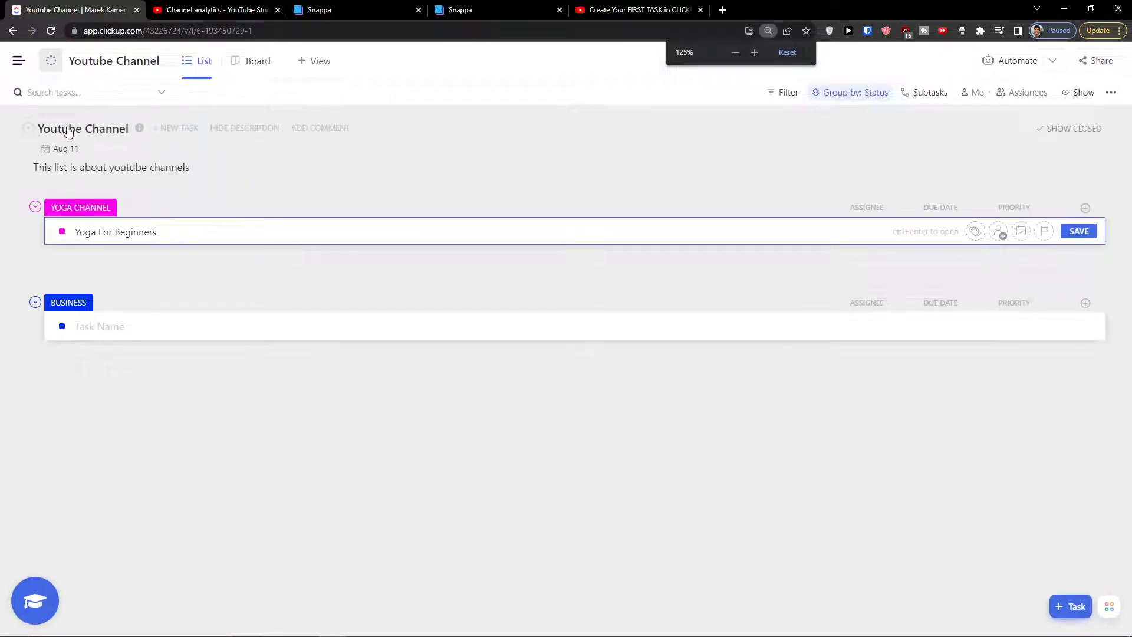
pyautogui.click(19, 61)
pyautogui.click(52, 30)
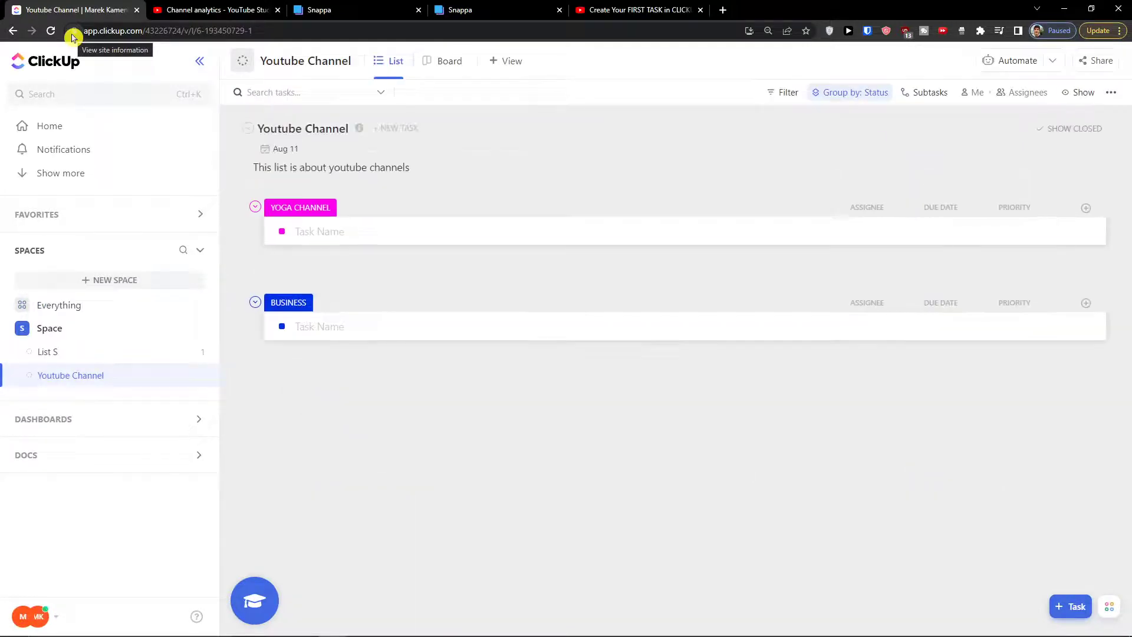
# Step: Create a task named "Yoga for beginners" under the YOGA CHANNEL status and dismiss the next blank task entry
pyautogui.click(386, 226)
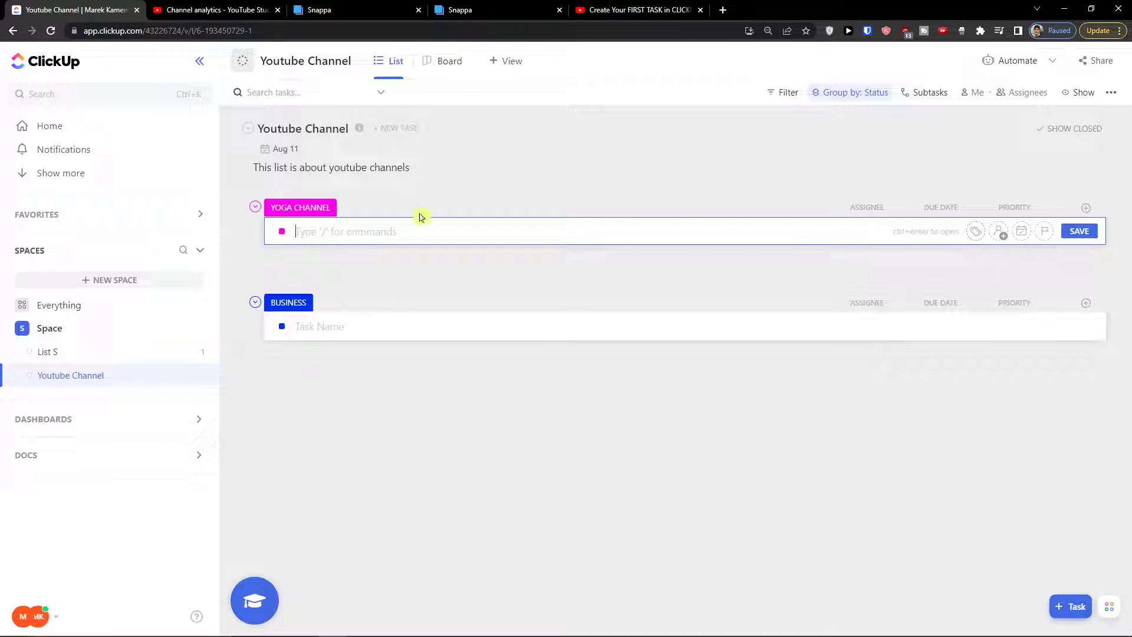
pyautogui.write('Yoga for beginners')
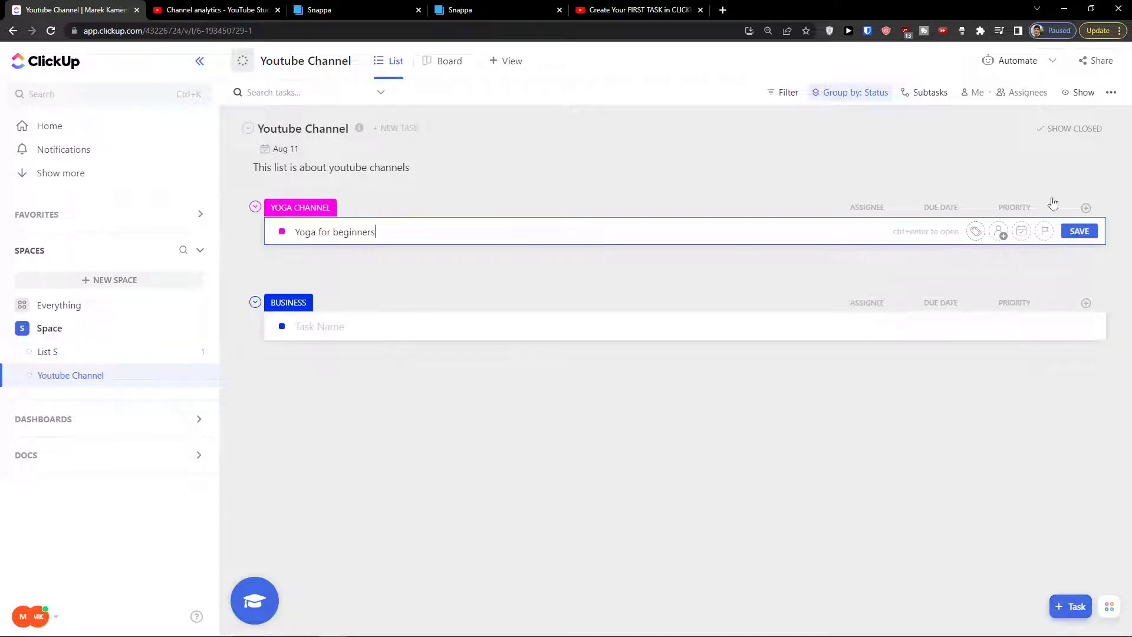
pyautogui.click(1080, 230)
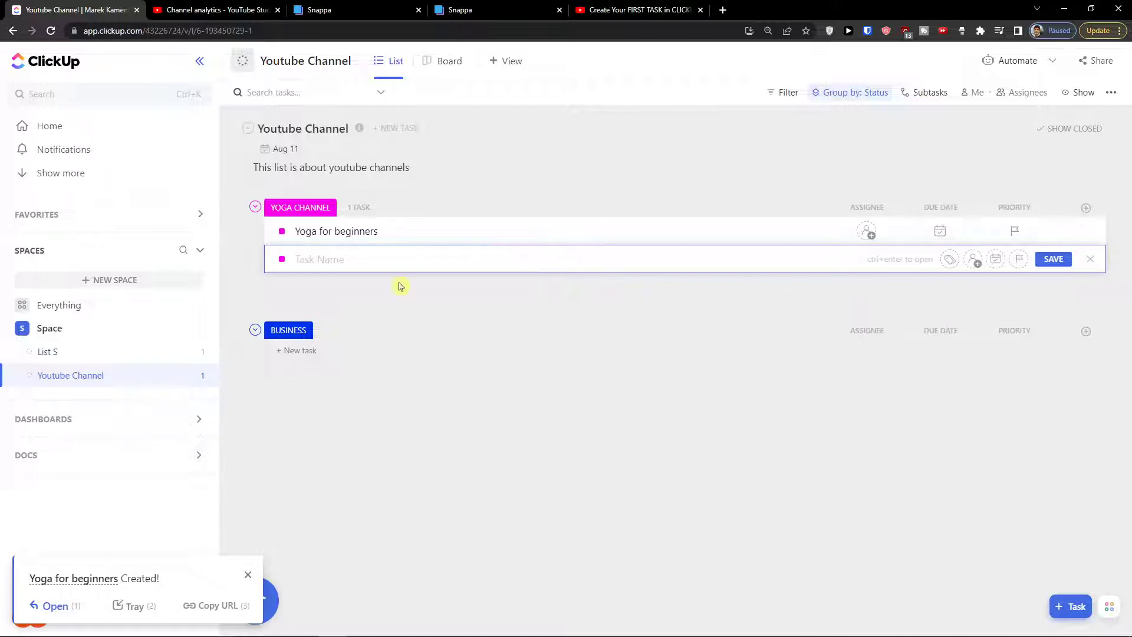
pyautogui.click(398, 285)
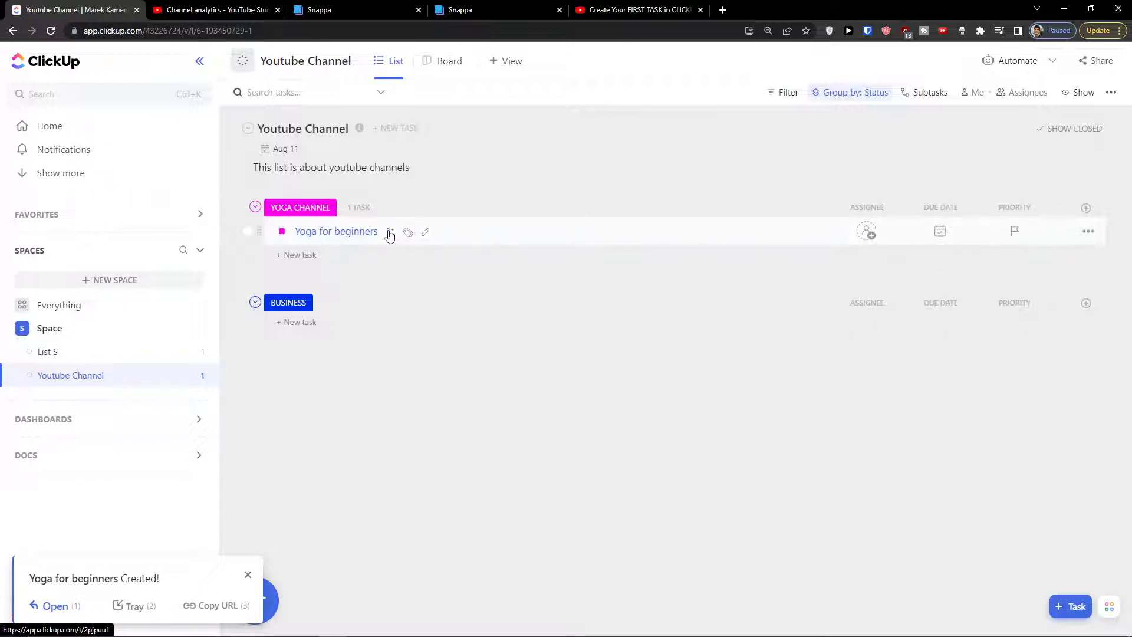
# Step: Add a subtask named "yoga thumbnail" to the "Yoga for beginners" task
pyautogui.click(390, 233)
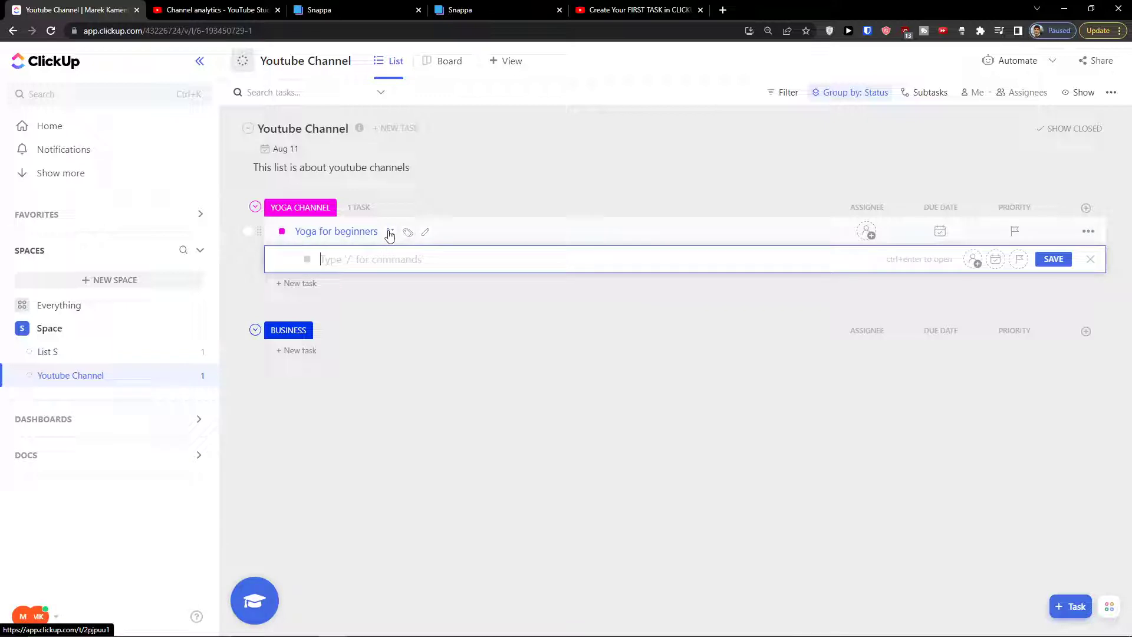
pyautogui.write('yoga thumbnail')
pyautogui.press('Return')
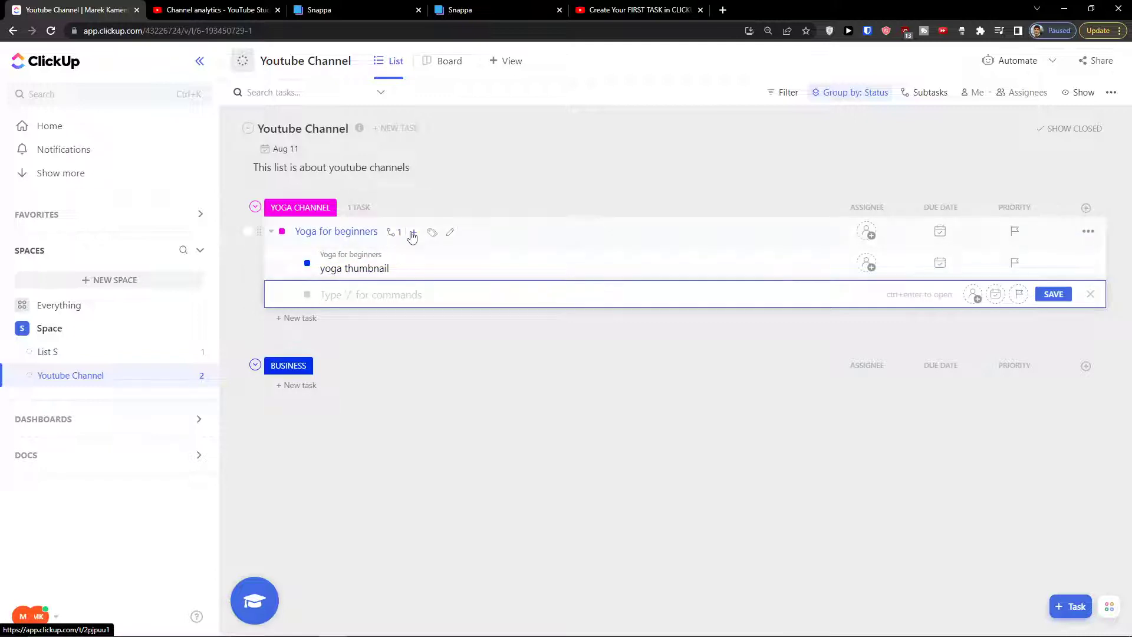
# Step: Add a second subtask named "yoga for beginners description of video" and collapse the task's subtask list
pyautogui.click(375, 293)
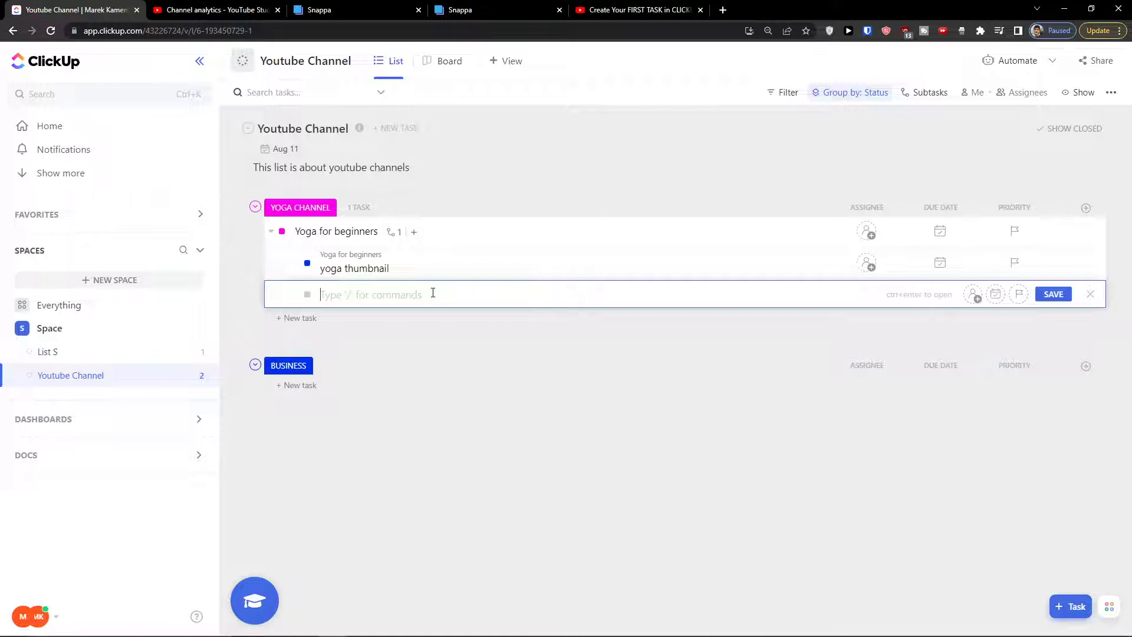
pyautogui.write('yoga for beginners descripti')
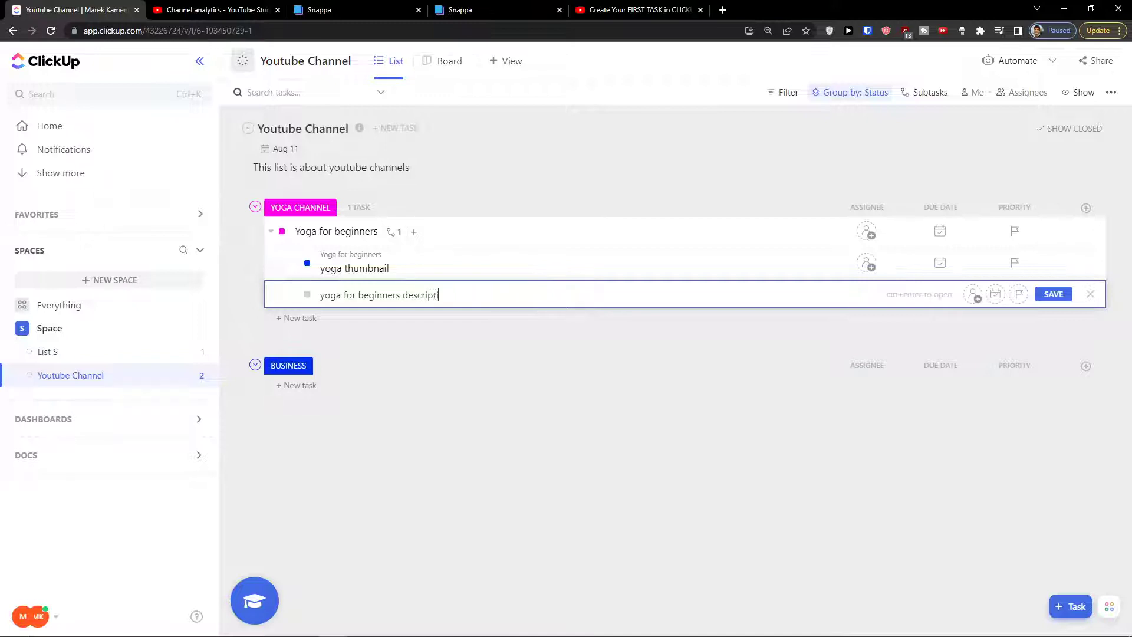
pyautogui.write('on of video')
pyautogui.press('Return')
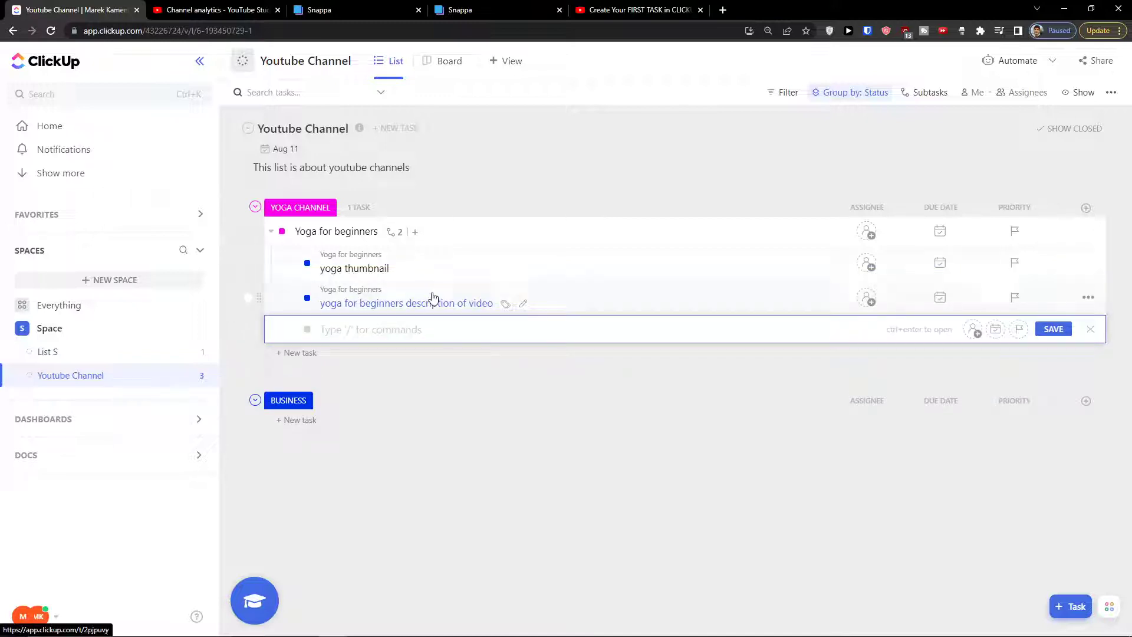
pyautogui.click(273, 234)
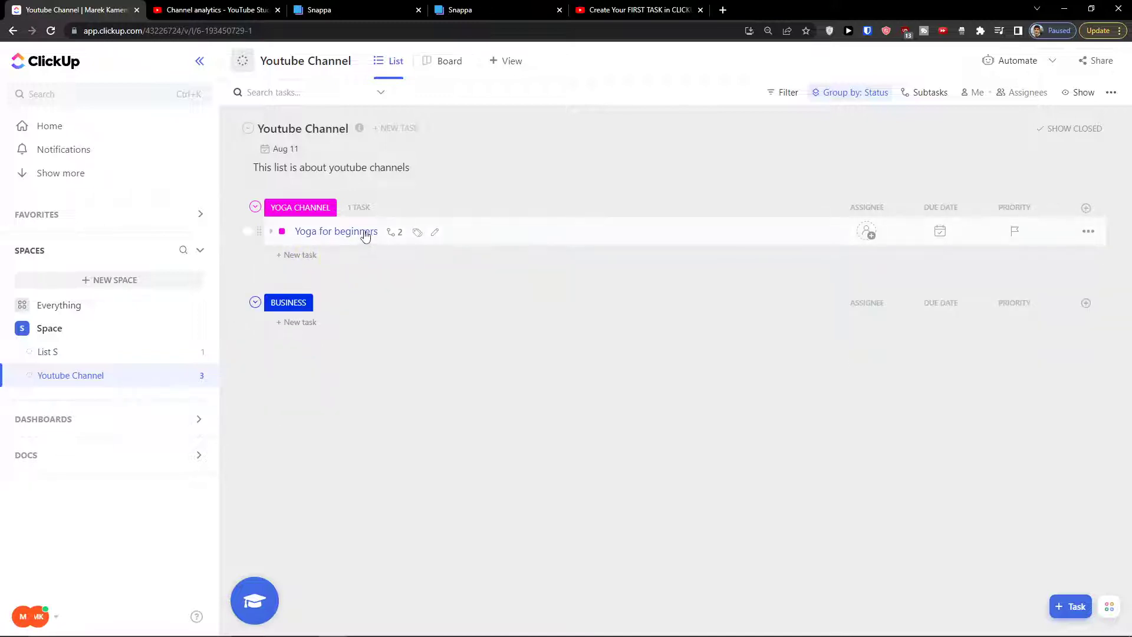
# Step: Open the "Yoga for beginners" task and add a checklist with the item "buy a new mat"
pyautogui.click(318, 232)
pyautogui.click(1095, 74)
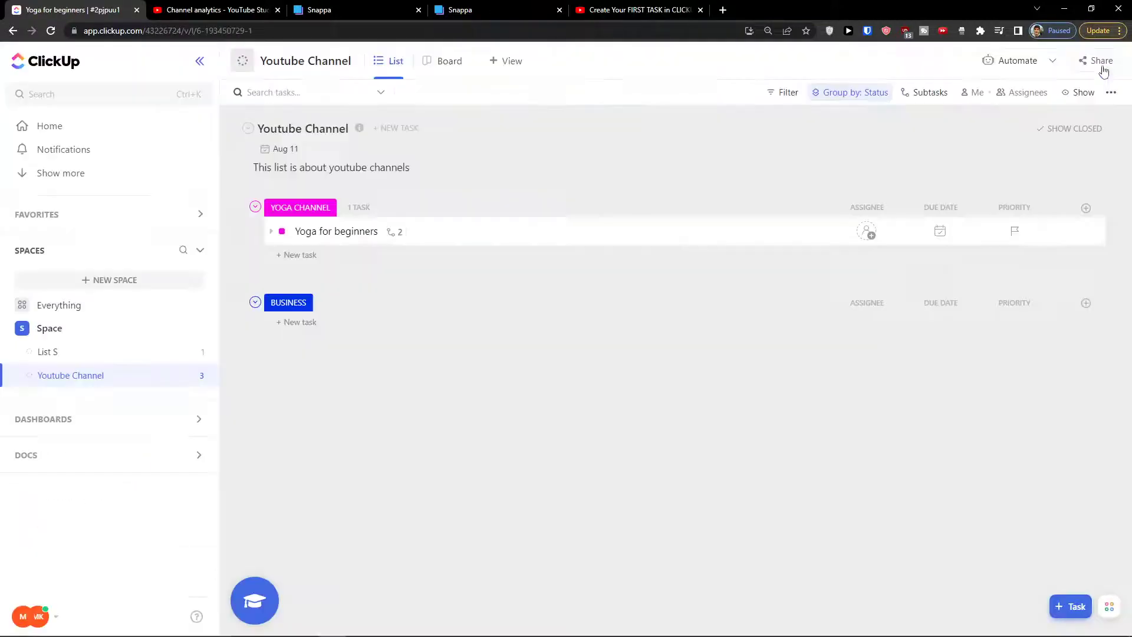
pyautogui.click(321, 233)
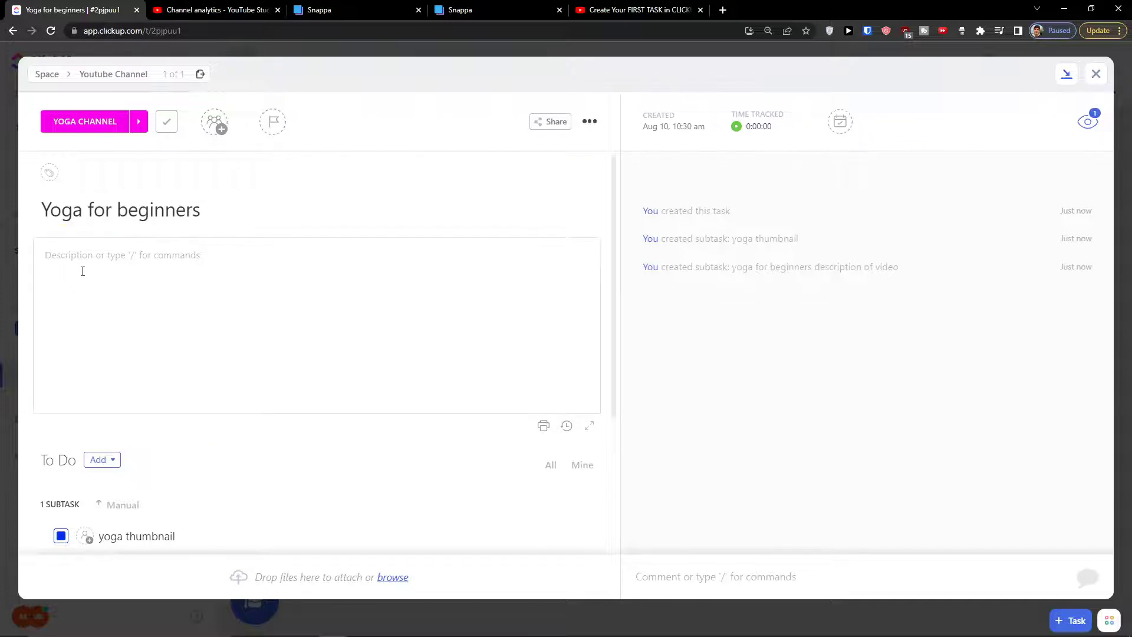
pyautogui.click(114, 331)
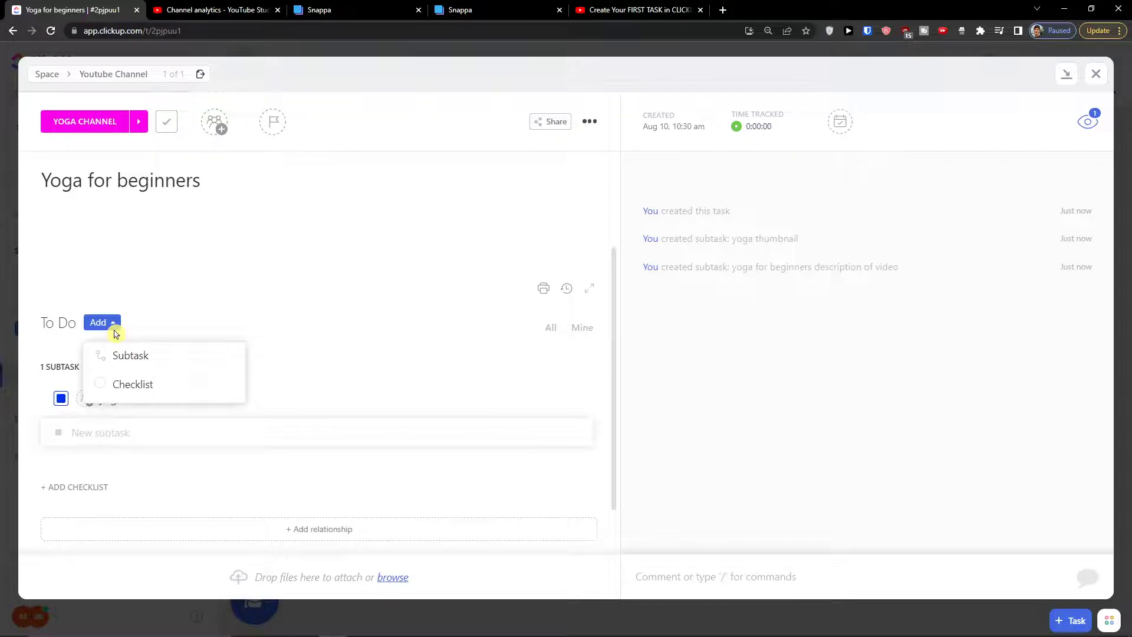
pyautogui.click(131, 382)
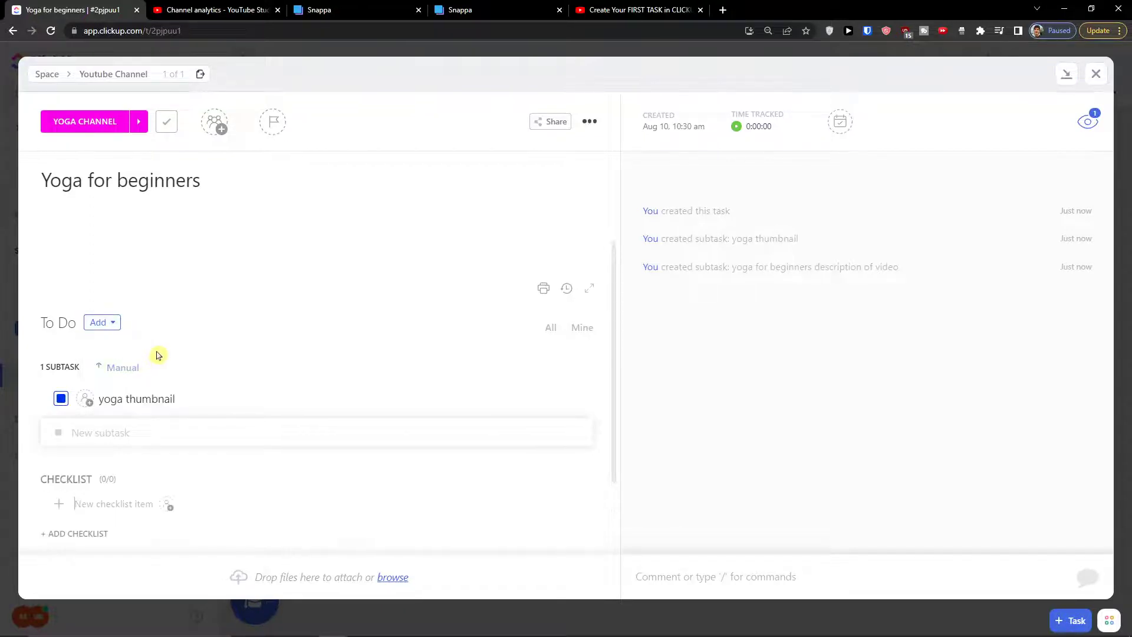
pyautogui.scroll(-2, 276, 317)
pyautogui.write('buy a new mat')
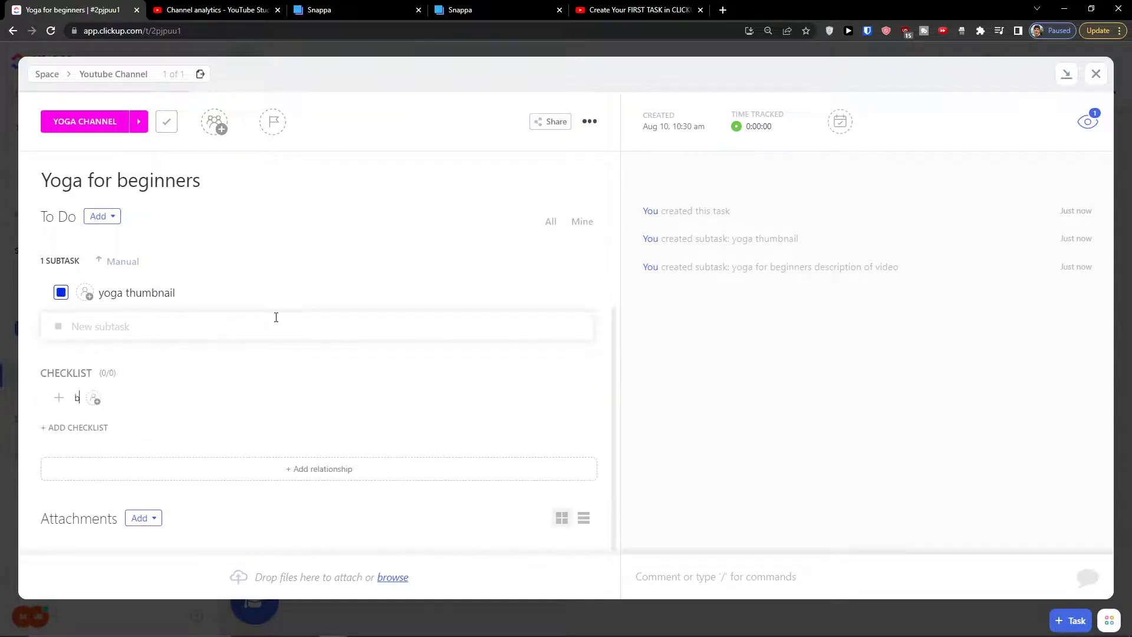
pyautogui.press('Return')
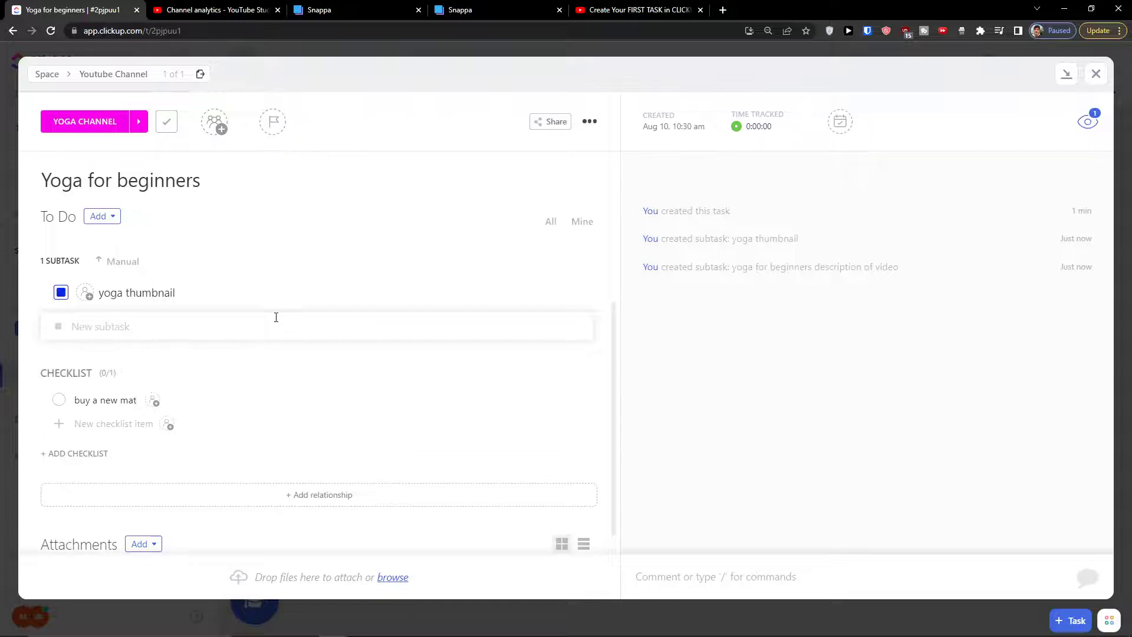
# Step: Look over the relationship types that can be added to the task
pyautogui.scroll(4, 259, 313)
pyautogui.scroll(-5, 248, 318)
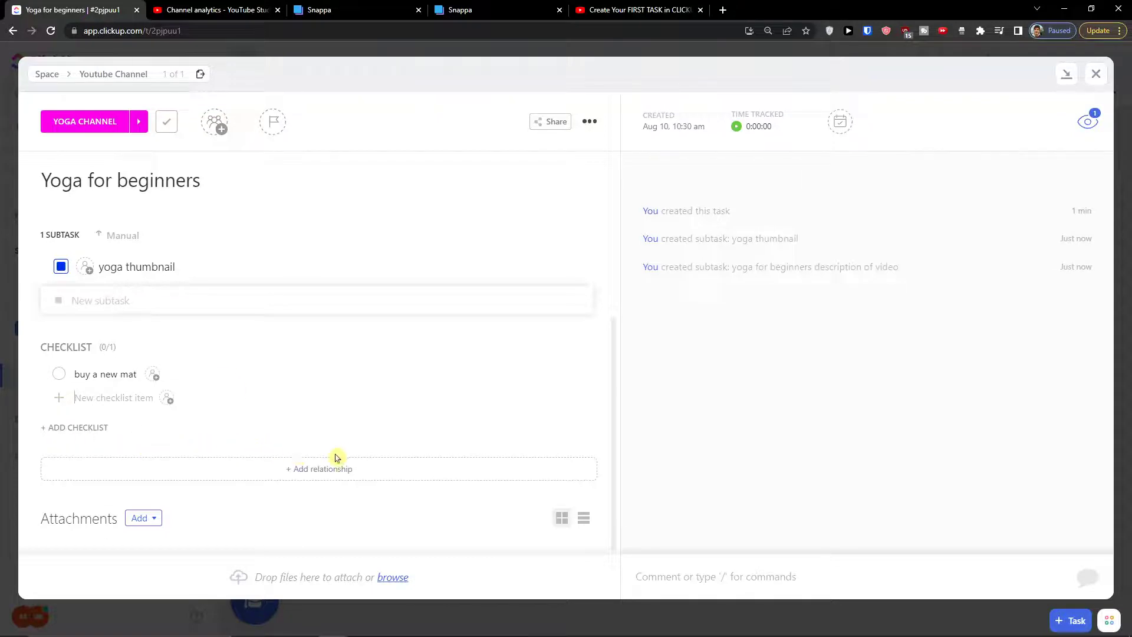
pyautogui.click(295, 472)
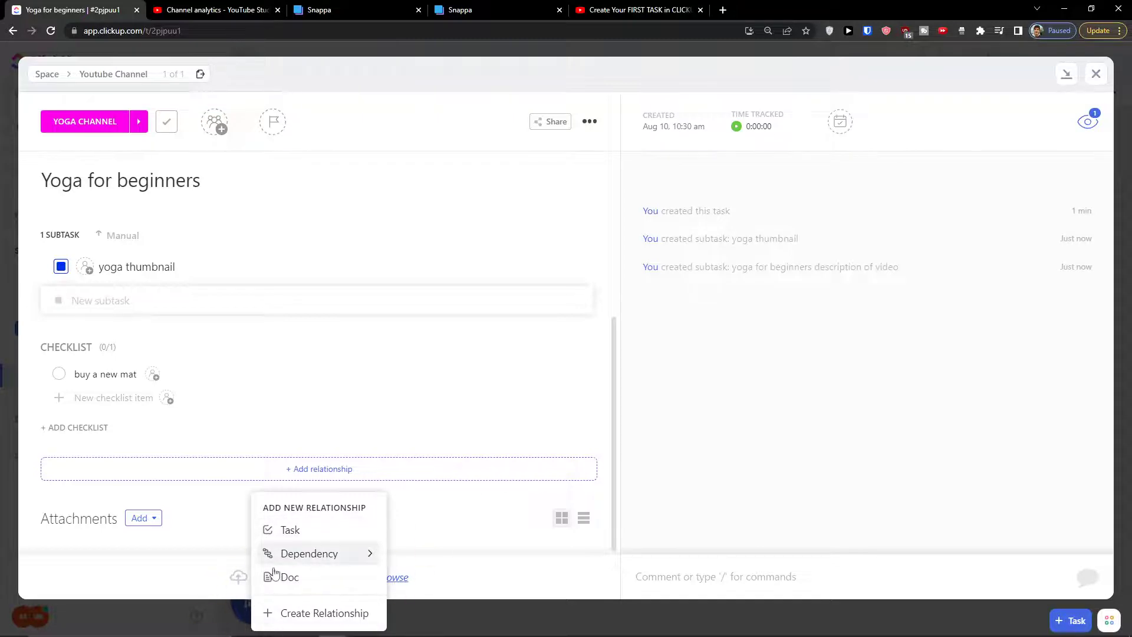
pyautogui.scroll(5, 349, 430)
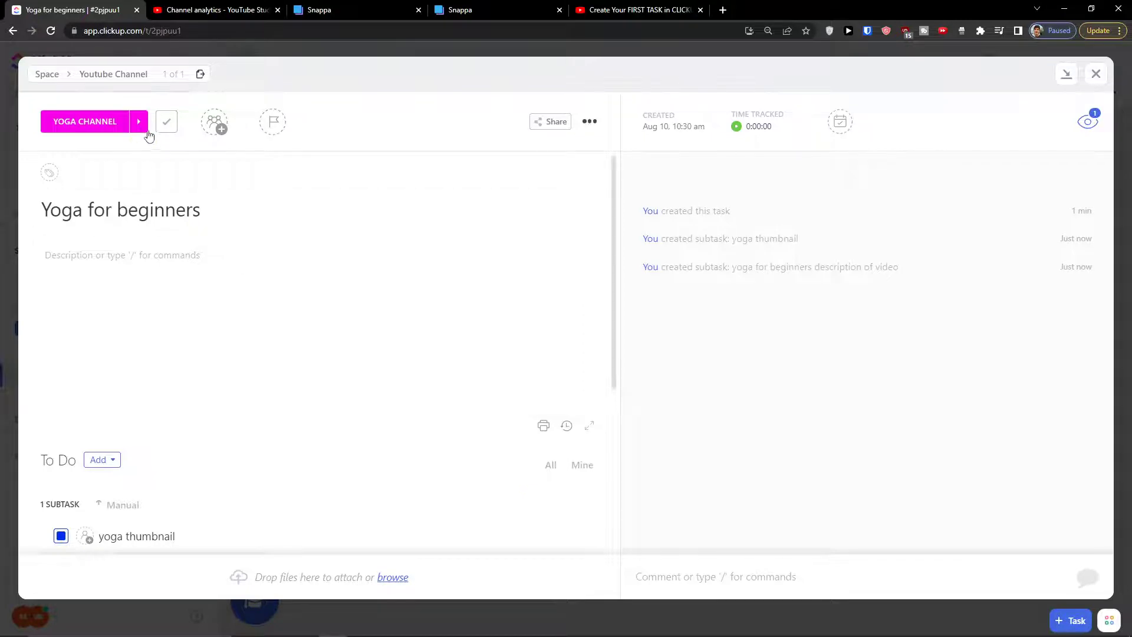
# Step: Assign the task to yourself and give it the light-blue priority flag
pyautogui.click(212, 133)
pyautogui.click(252, 202)
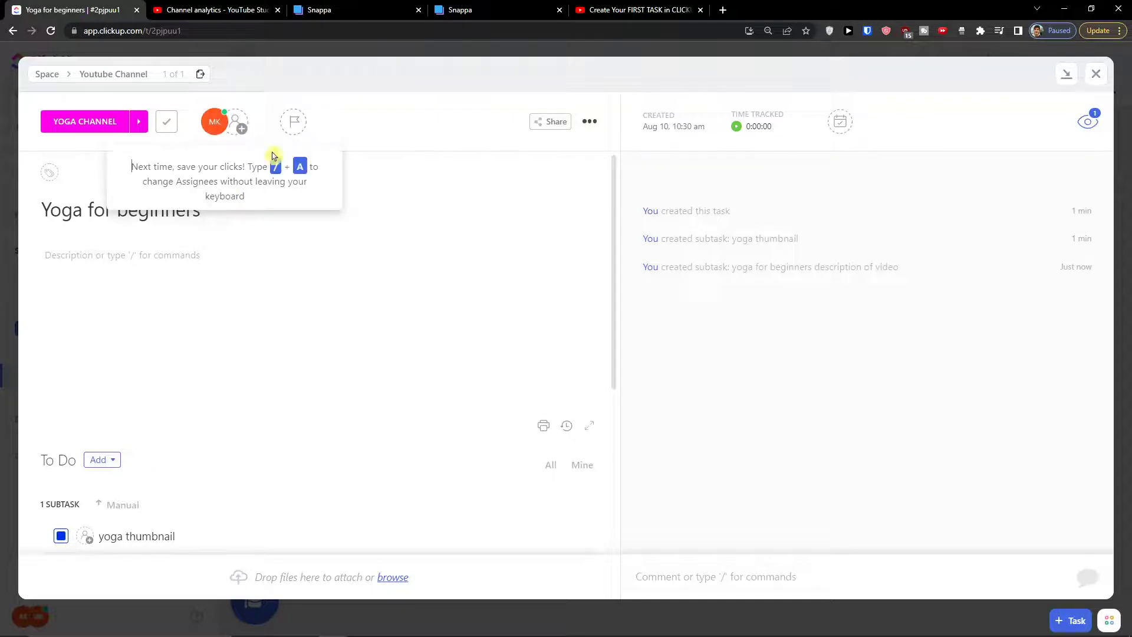
pyautogui.click(296, 131)
pyautogui.click(324, 219)
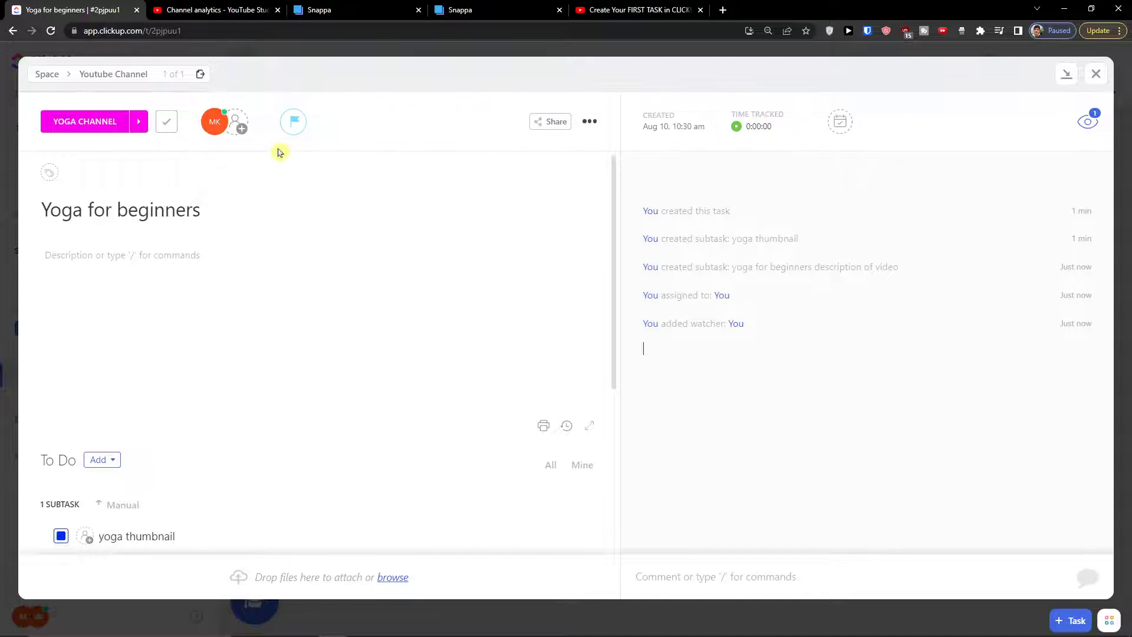
# Step: Set the task's due date to 8/25/22, review its details, and close the task
pyautogui.click(780, 128)
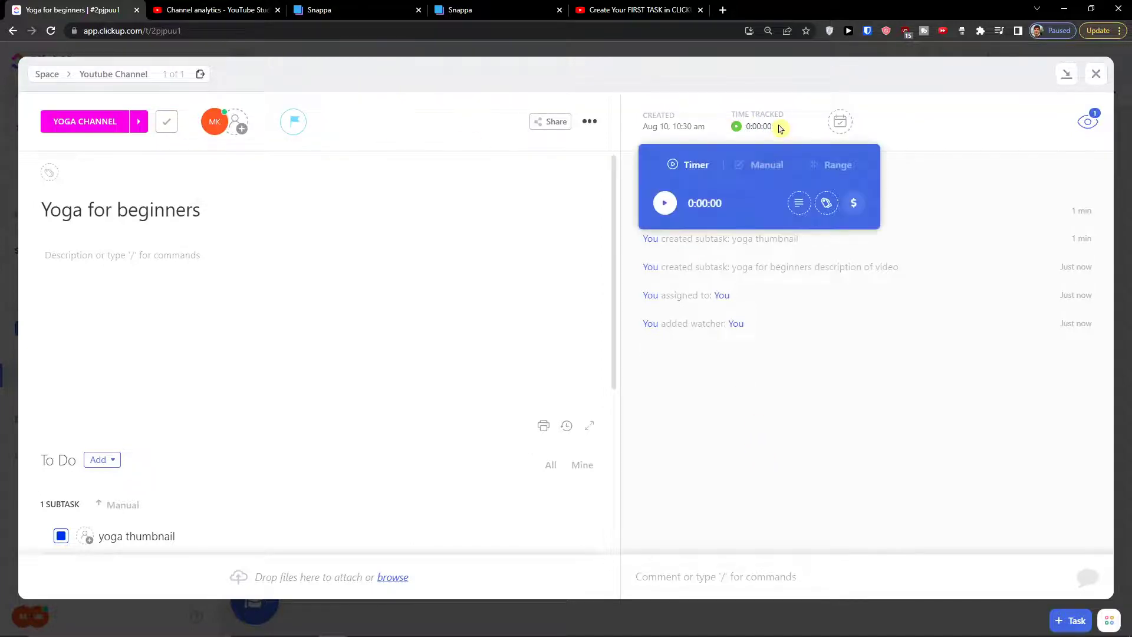
pyautogui.click(922, 135)
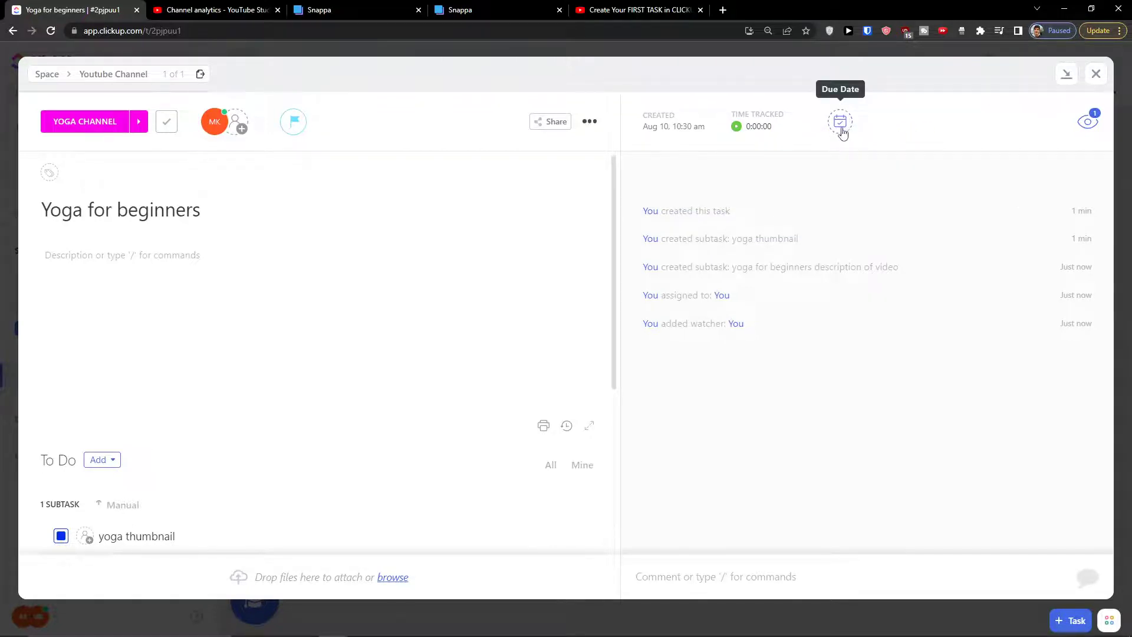
pyautogui.click(842, 127)
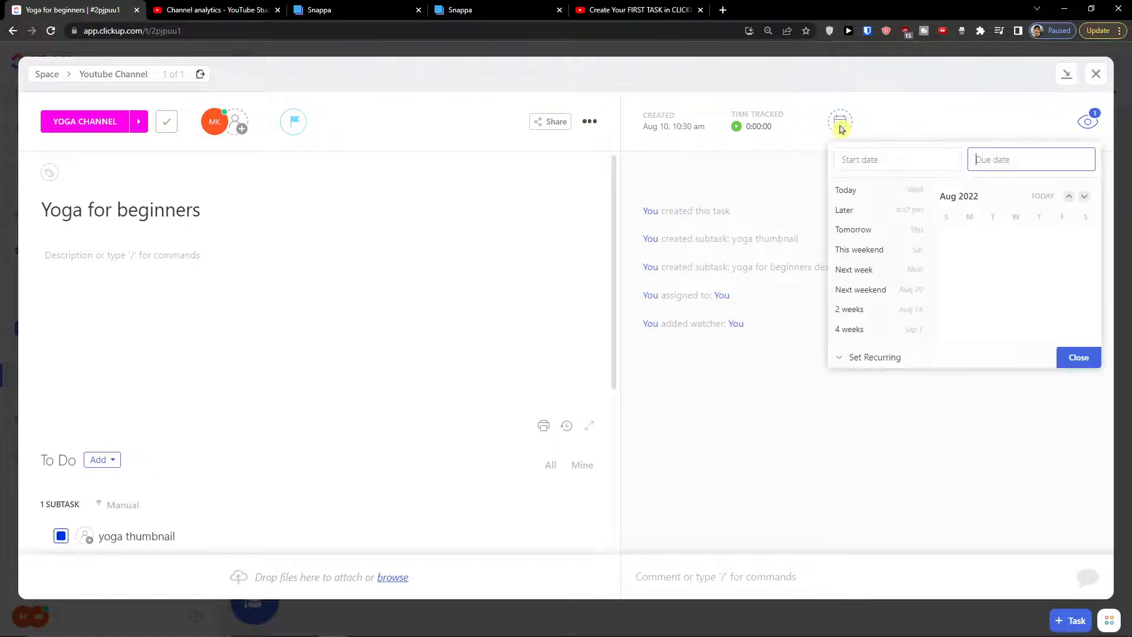
pyautogui.click(1039, 302)
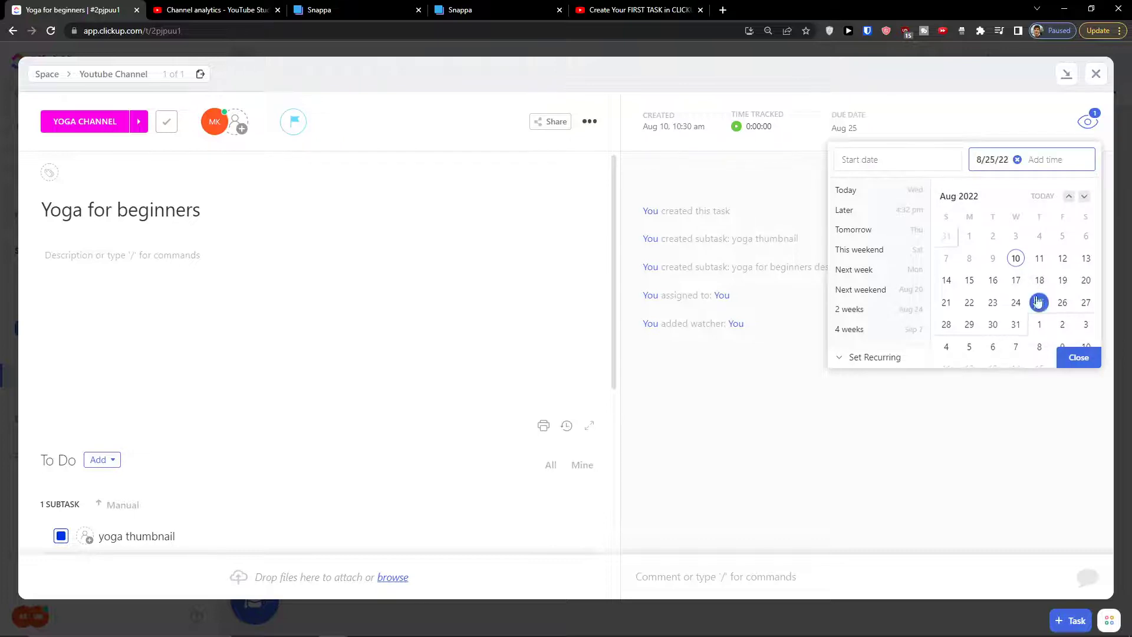
pyautogui.click(1079, 358)
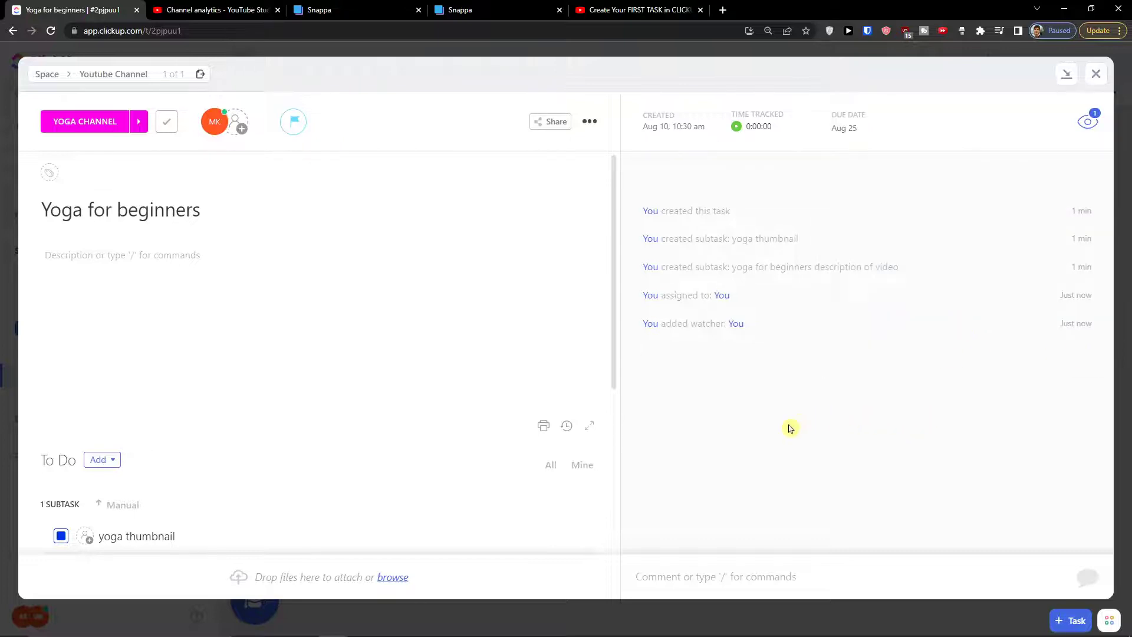
pyautogui.scroll(-3, 436, 423)
pyautogui.scroll(-2, 434, 422)
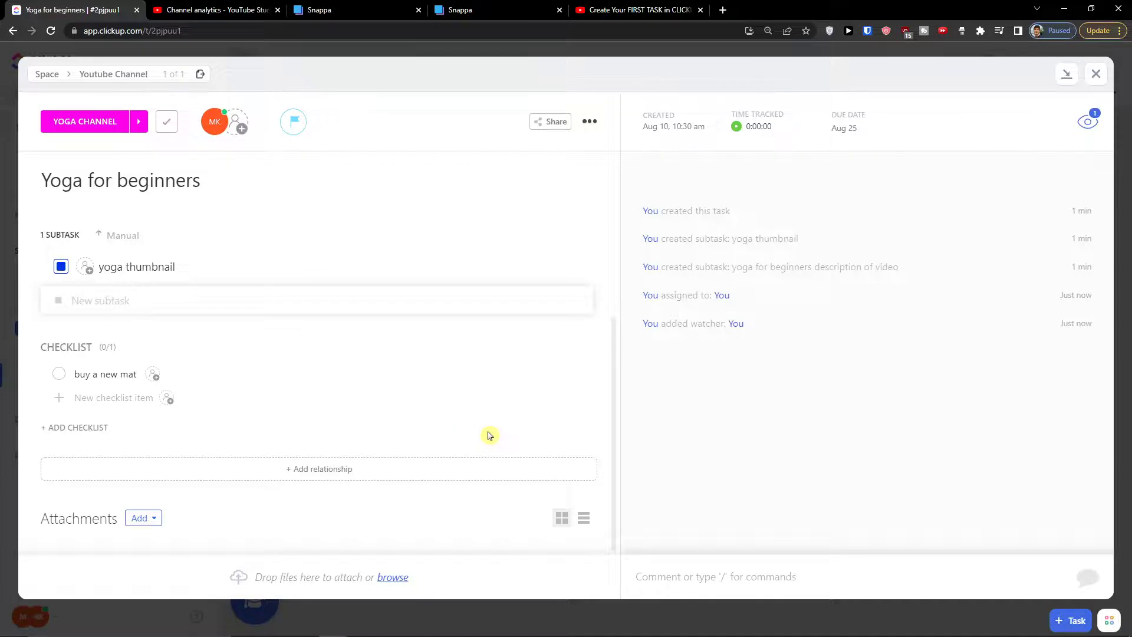
pyautogui.scroll(5, 482, 432)
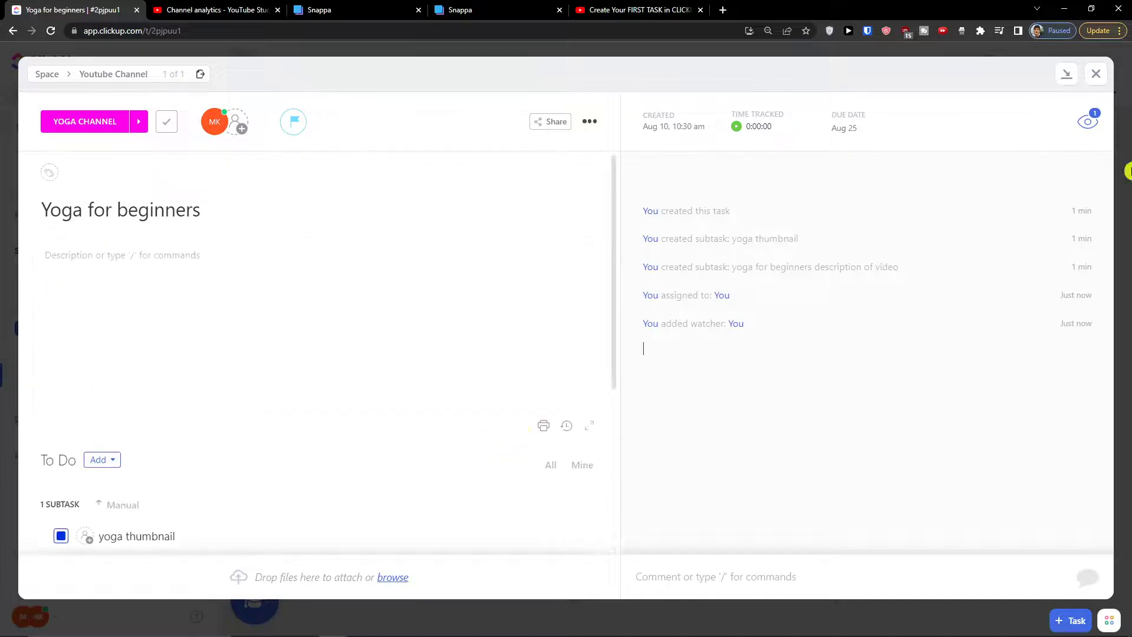
pyautogui.click(1094, 74)
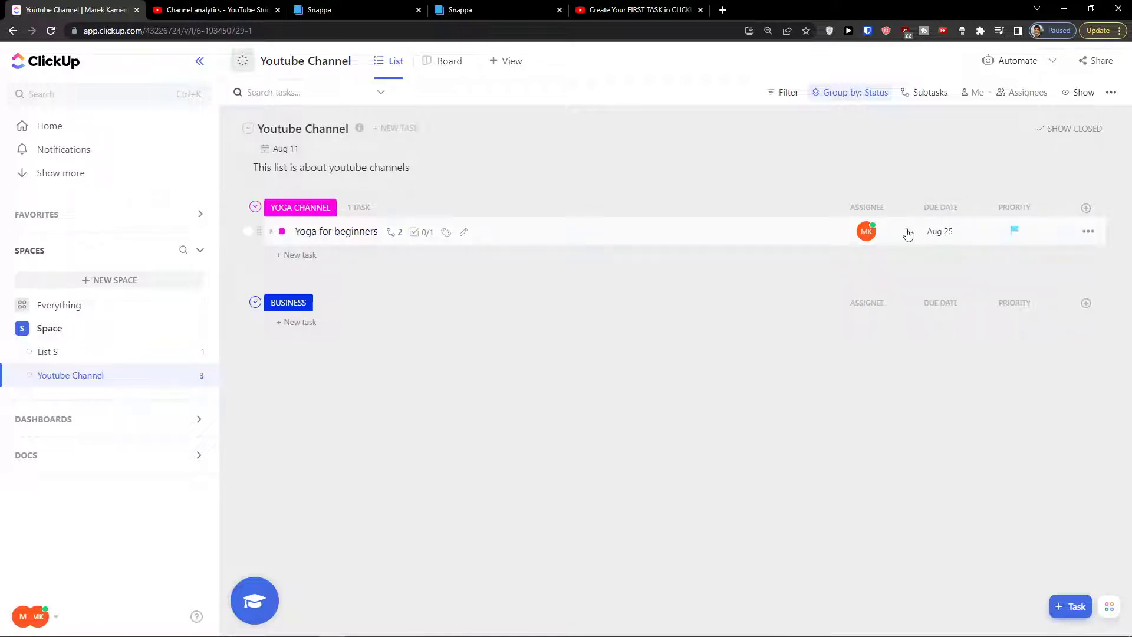
# Step: Check the assignee and due date choices for the "Yoga for beginners" task from the list
pyautogui.click(865, 238)
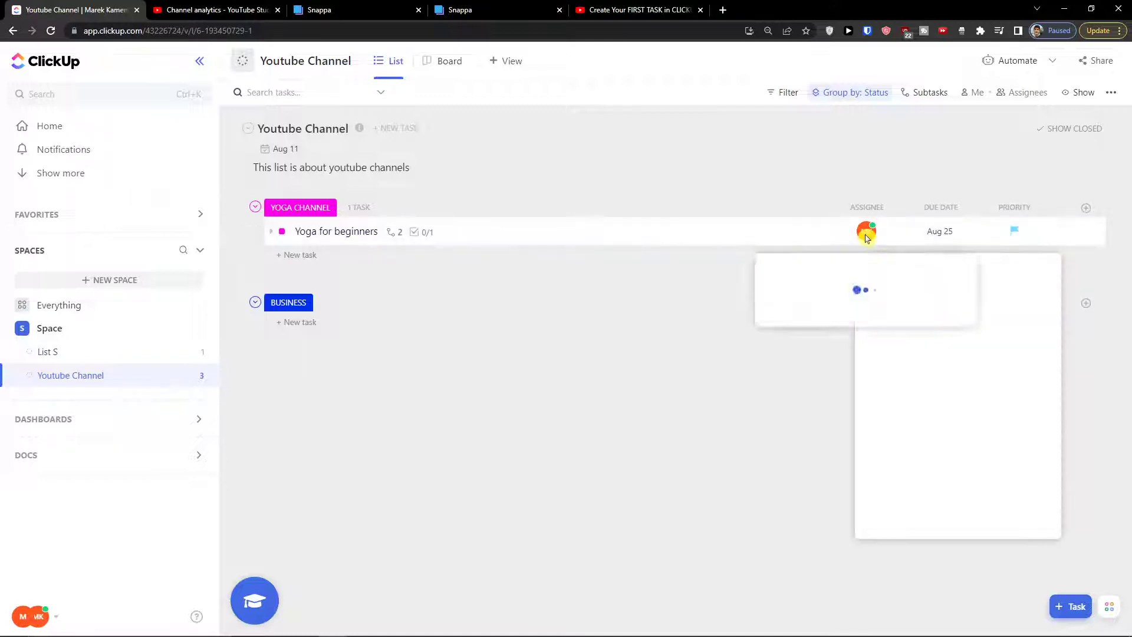
pyautogui.click(812, 375)
pyautogui.click(935, 236)
pyautogui.click(617, 412)
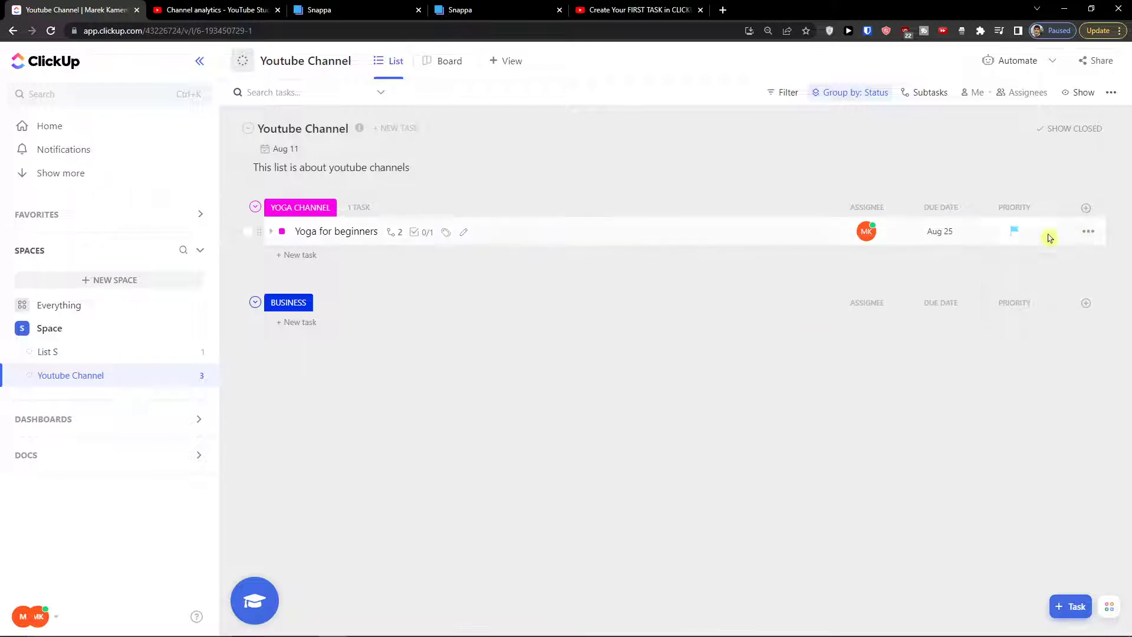
# Step: Examine the field types offered for a new column and the library of existing fields
pyautogui.click(1086, 210)
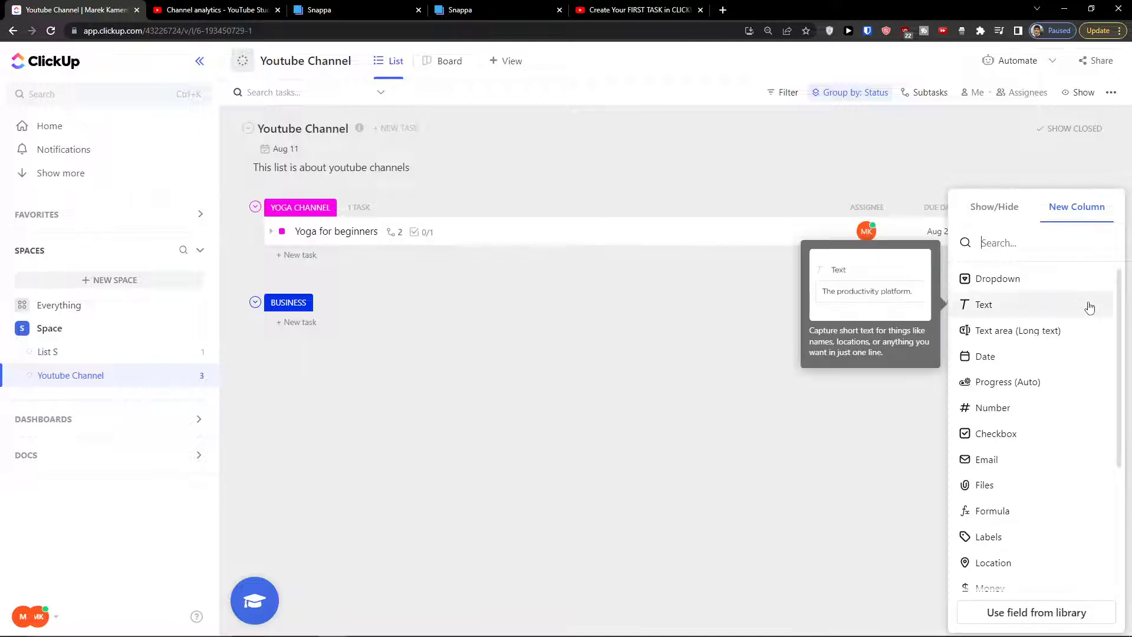
pyautogui.scroll(-3, 1003, 354)
pyautogui.scroll(3, 1002, 354)
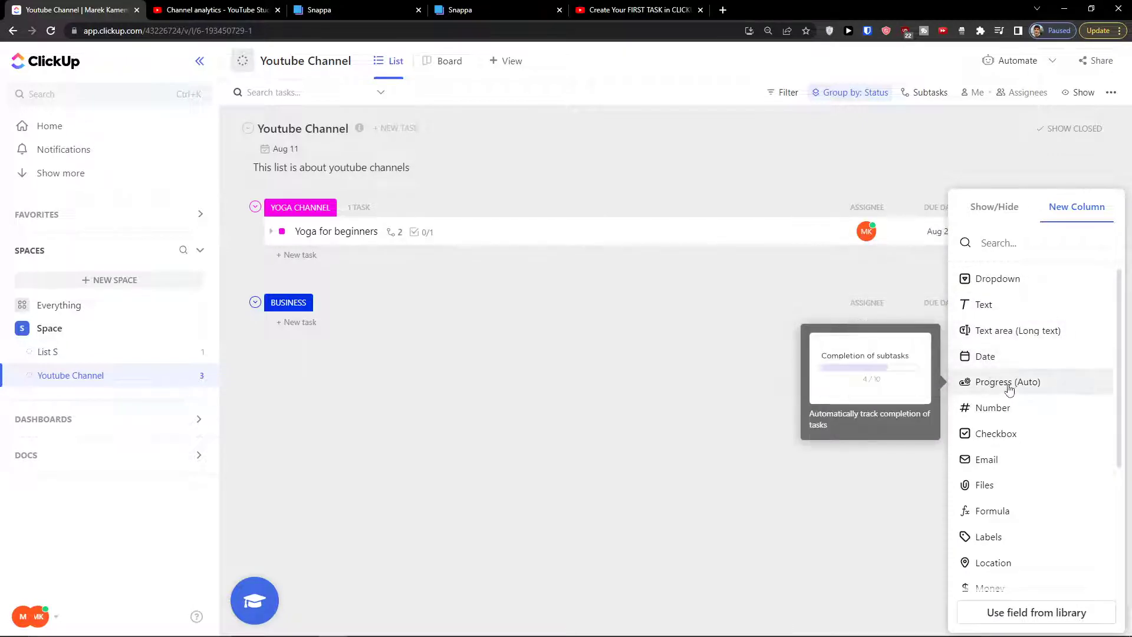
pyautogui.scroll(-3, 1049, 384)
pyautogui.scroll(3, 1041, 353)
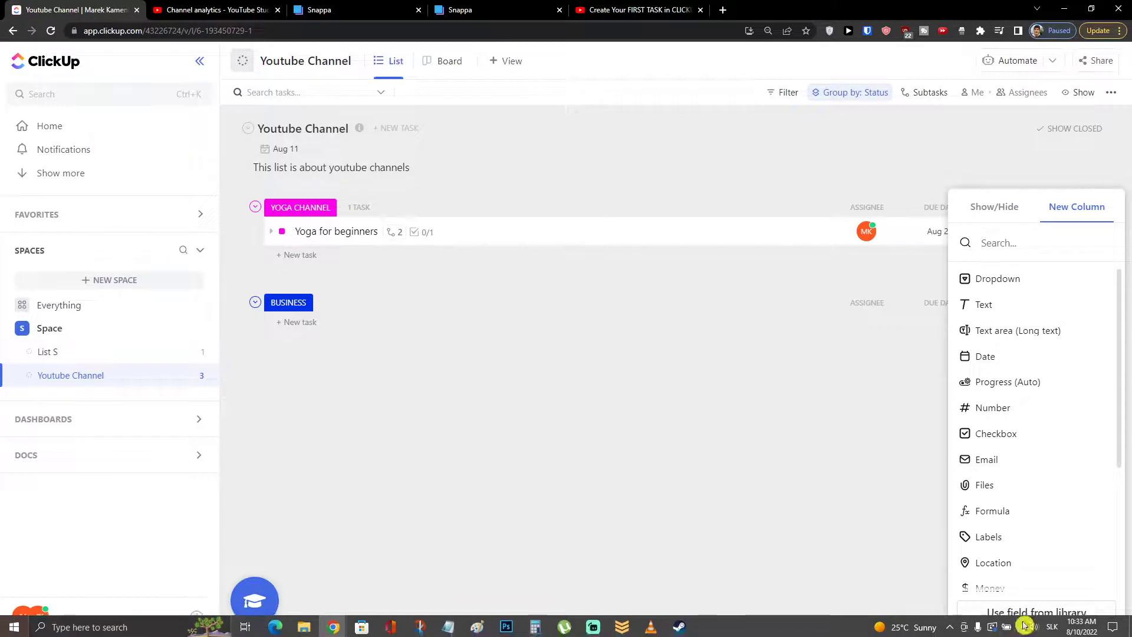
pyautogui.click(1038, 613)
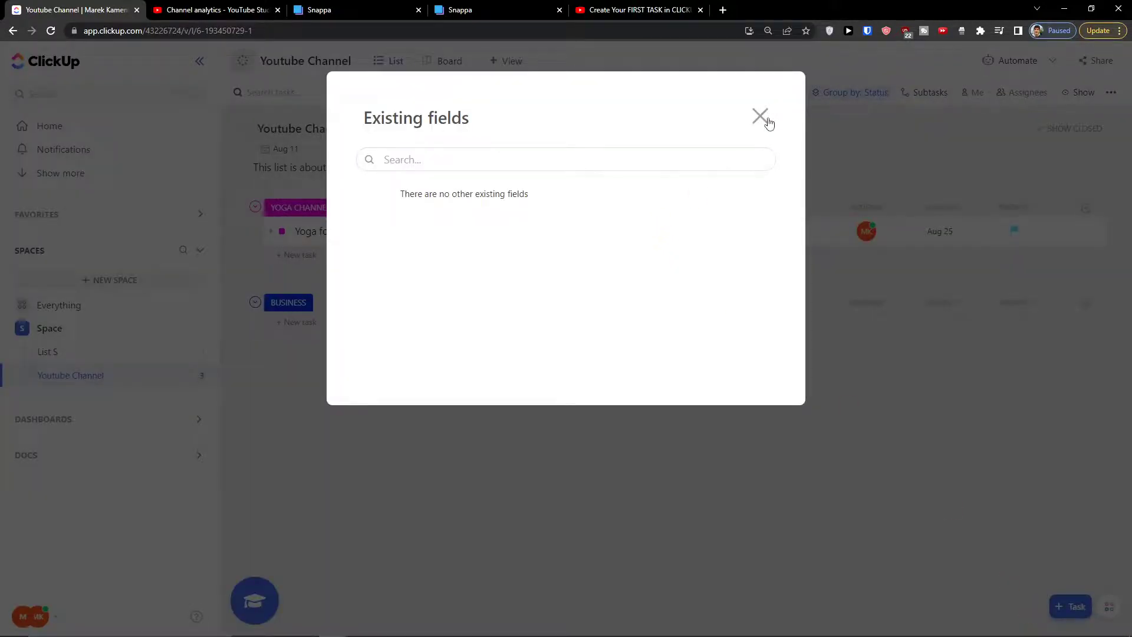
pyautogui.click(767, 120)
# Step: Start a new Dropdown column named "Status" and enter DONE as its first option
pyautogui.click(1087, 209)
pyautogui.scroll(-1, 1083, 348)
pyautogui.scroll(-1, 1056, 383)
pyautogui.scroll(2, 967, 330)
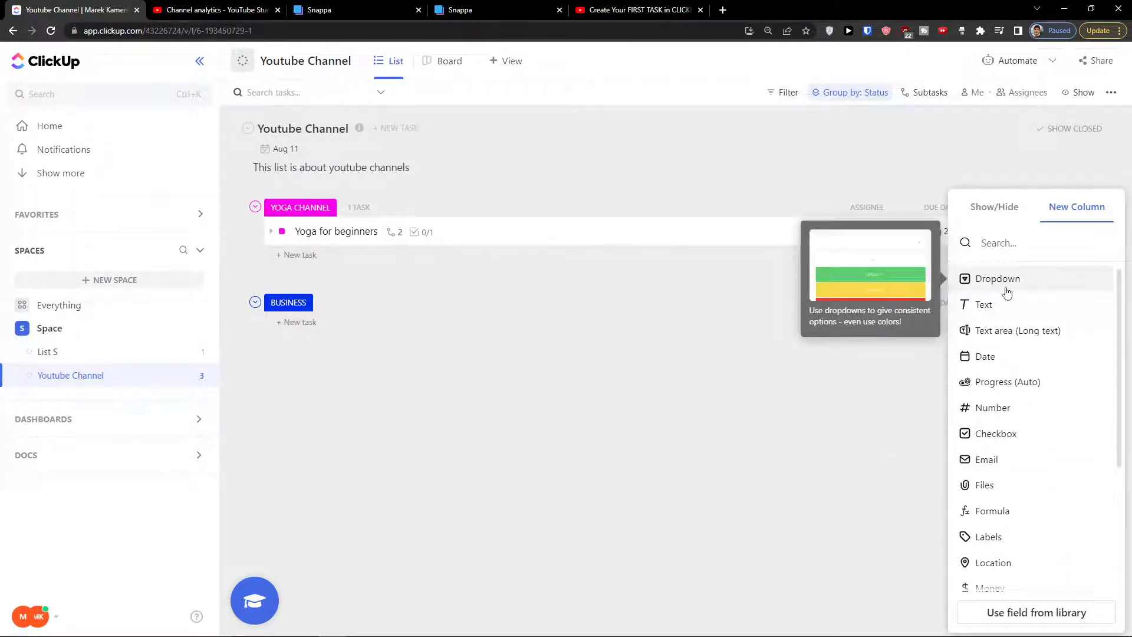
pyautogui.click(1009, 279)
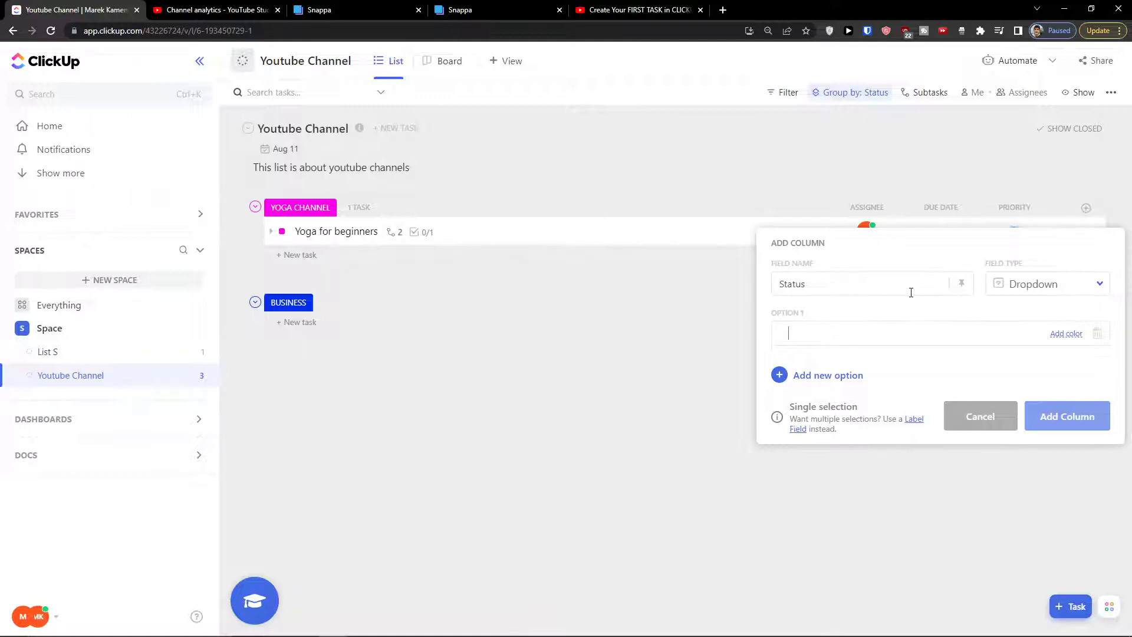
pyautogui.press('BackSpace')
pyautogui.write('DONE')
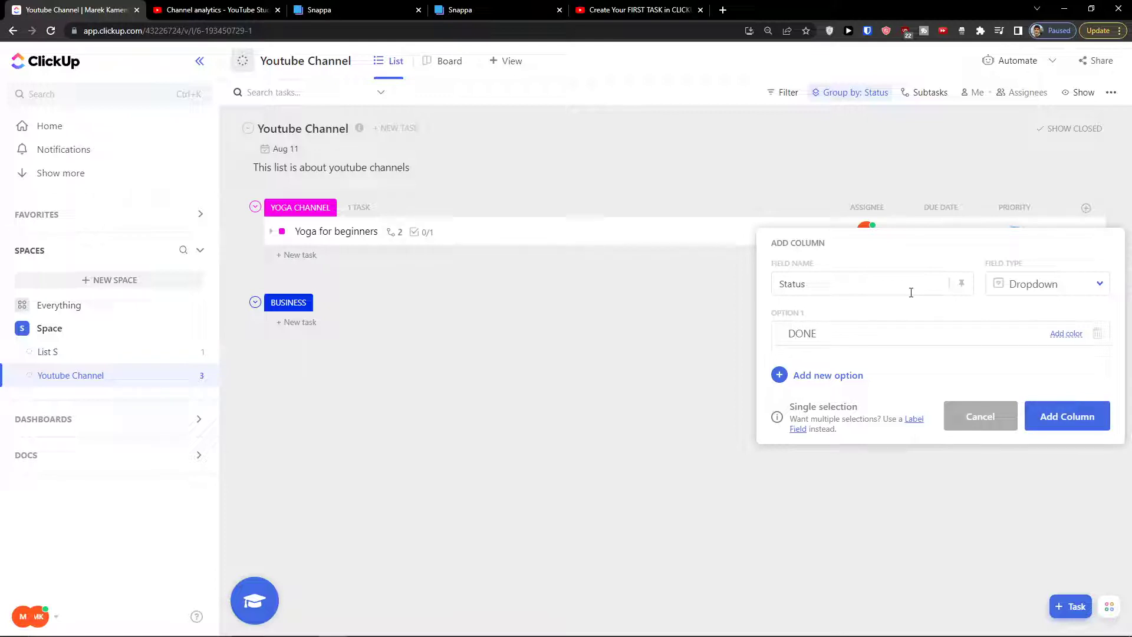
# Step: Colour the DONE option green and add a second option, NOT YET FINISHED, in orange
pyautogui.click(844, 375)
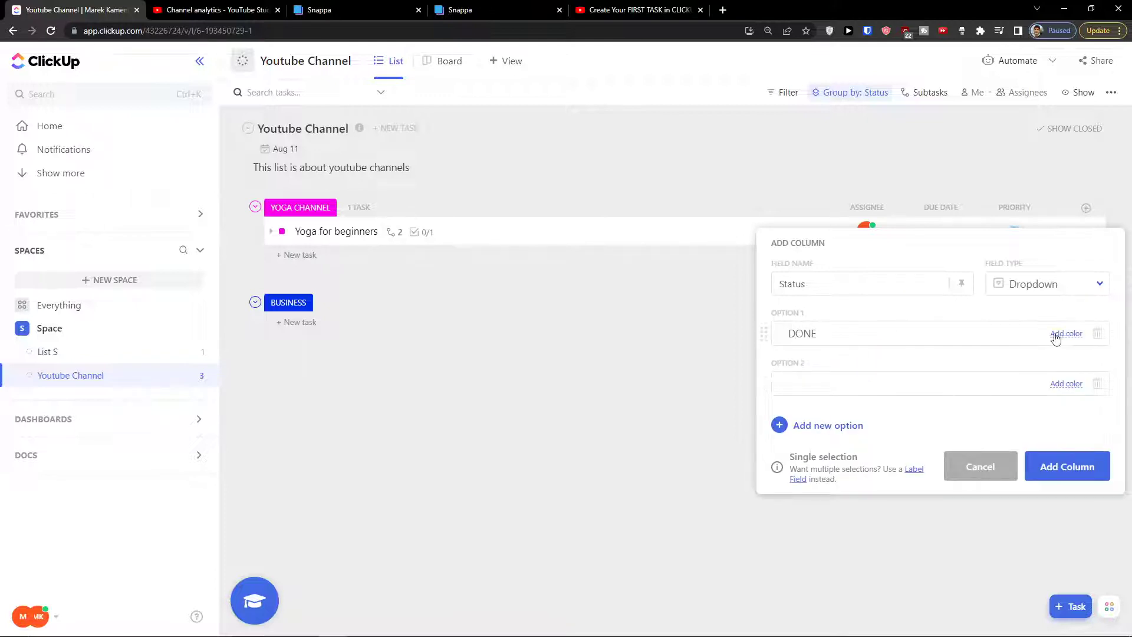
pyautogui.click(1055, 335)
pyautogui.click(1106, 405)
pyautogui.click(858, 386)
pyautogui.click(1066, 384)
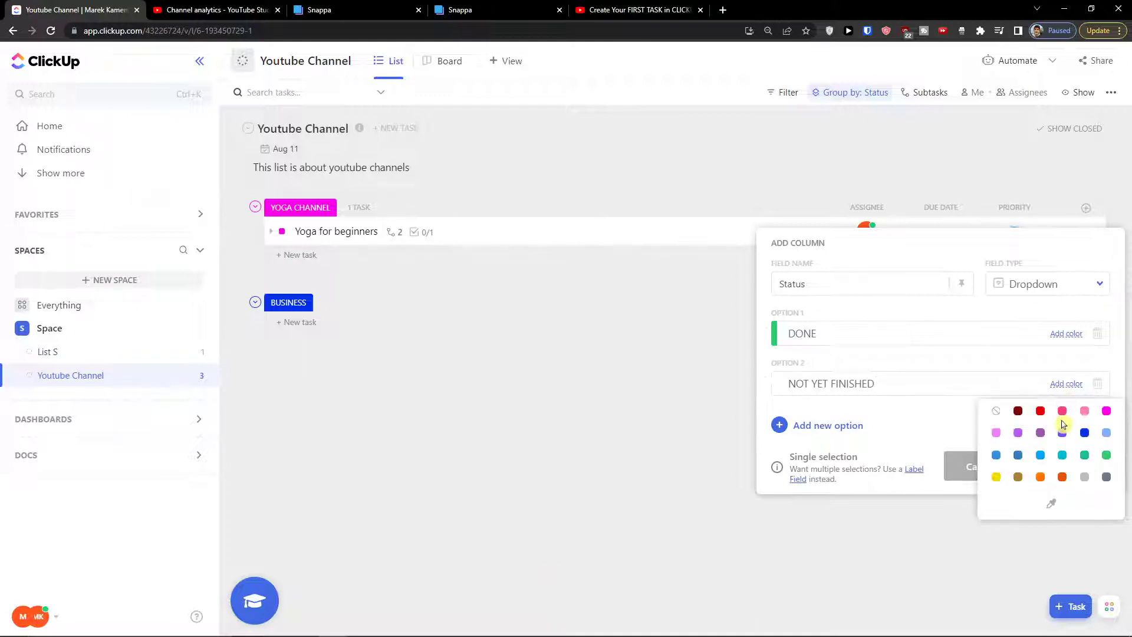
pyautogui.click(1040, 477)
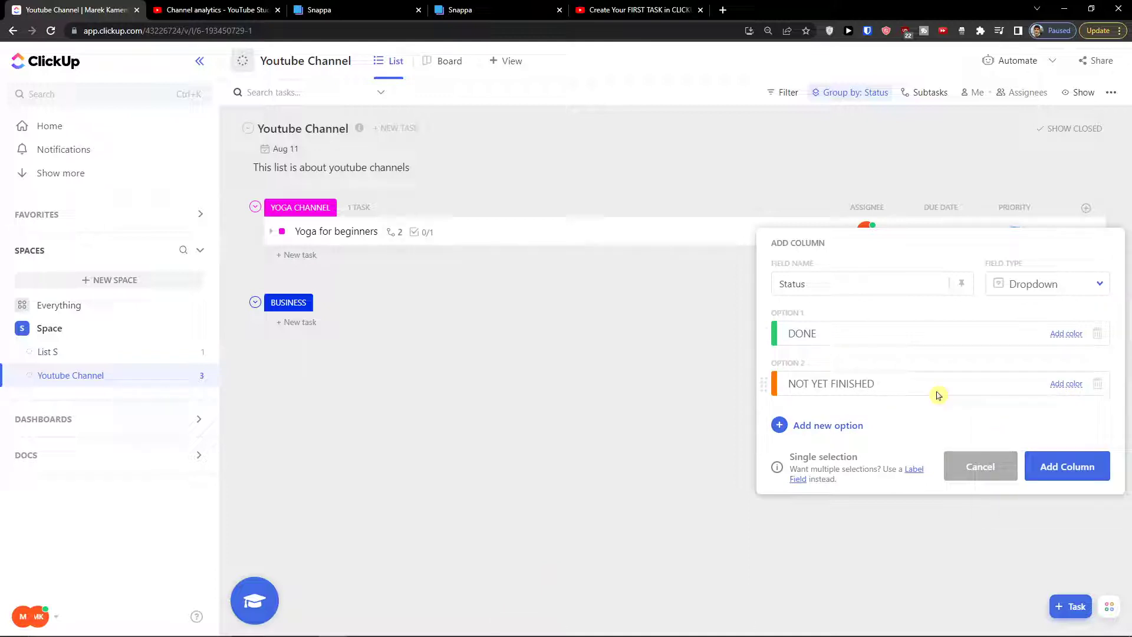
# Step: Add two more dropdown options: STUCK in red and WORKING ON IT in blue
pyautogui.click(840, 430)
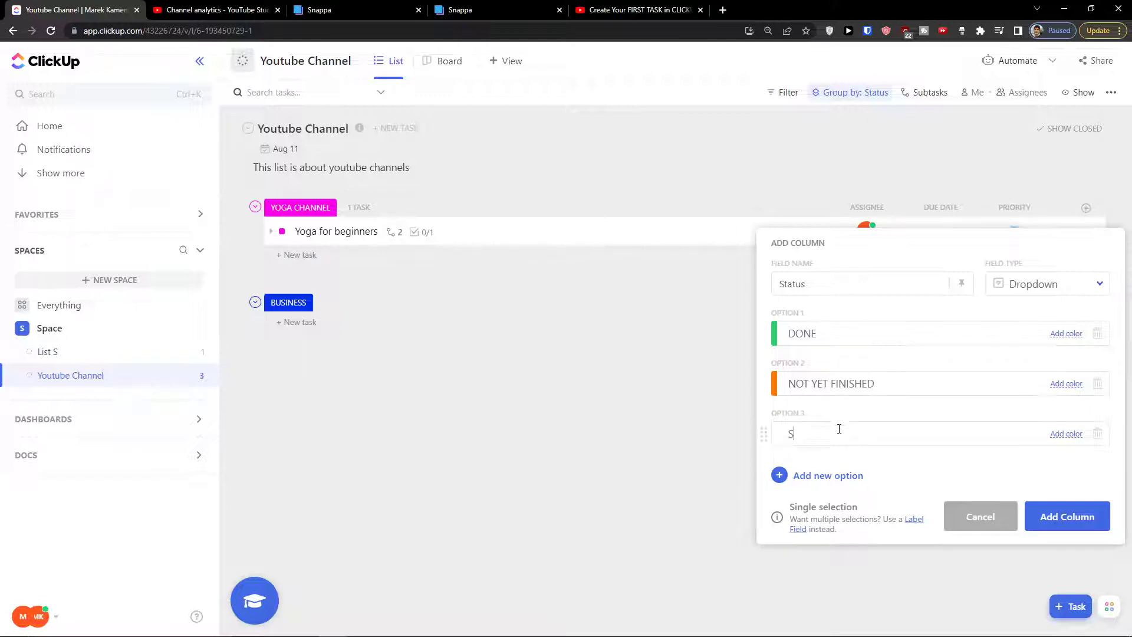
pyautogui.write('STUCK')
pyautogui.click(1066, 434)
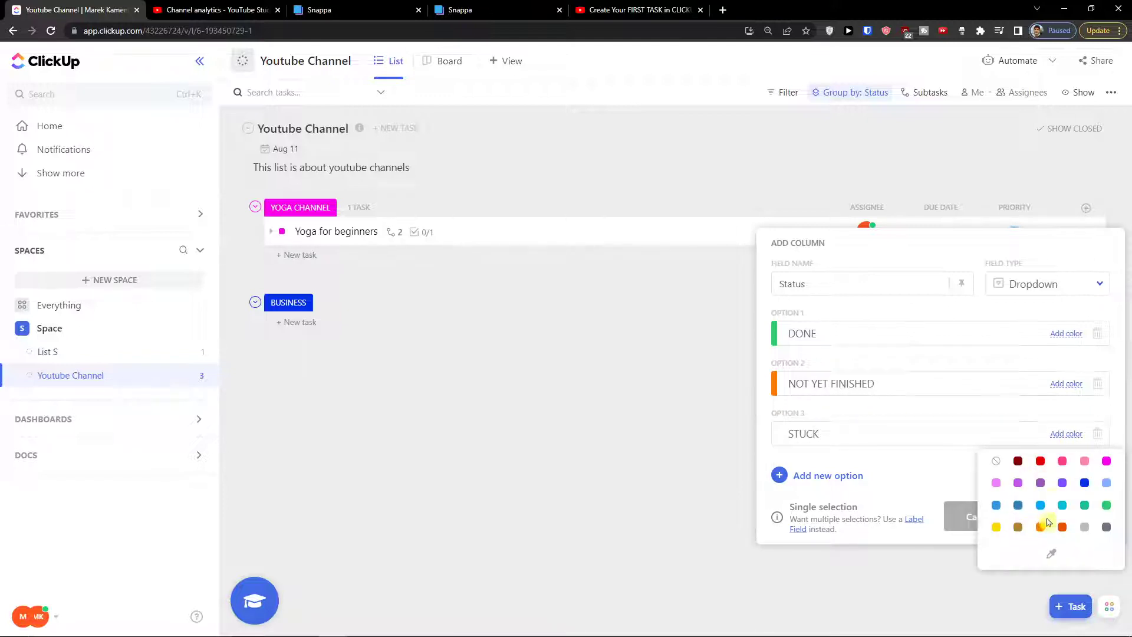
pyautogui.click(1040, 461)
pyautogui.click(839, 476)
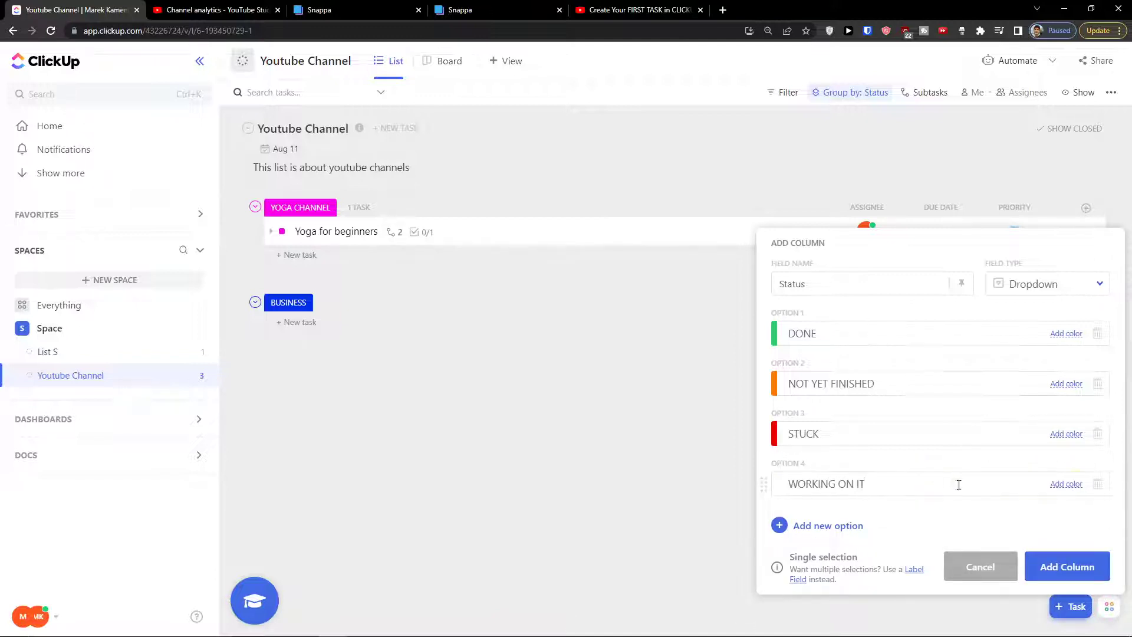
pyautogui.click(1063, 485)
pyautogui.click(1083, 534)
# Step: Create the Status column and set the "Yoga for beginners" task's value in it to WORKING ON IT
pyautogui.click(1071, 563)
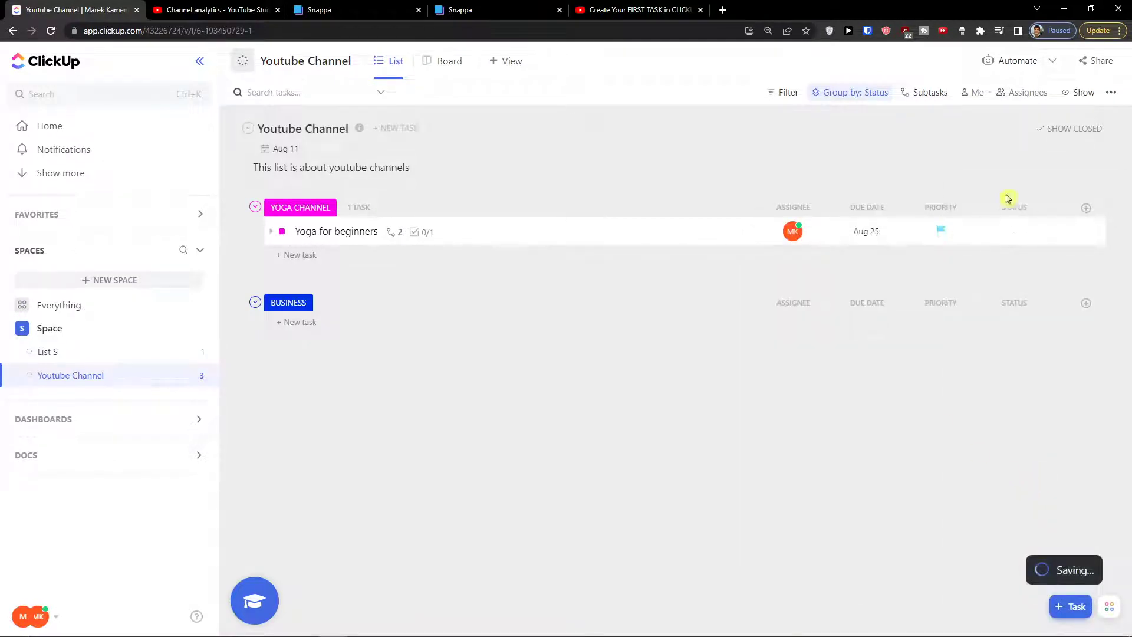
pyautogui.click(1023, 231)
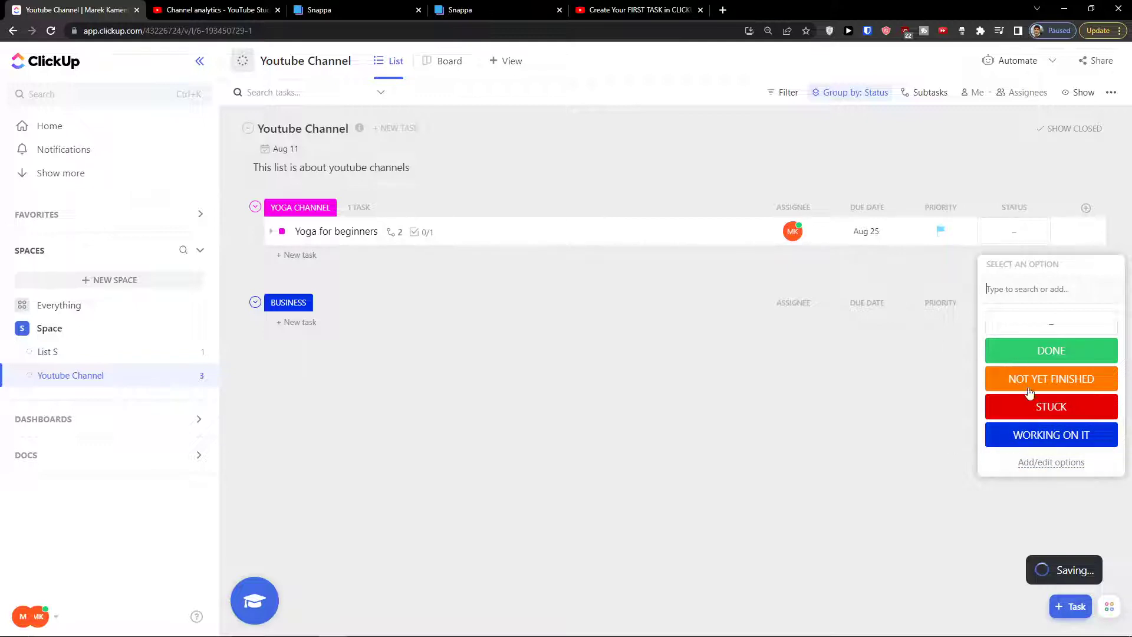
pyautogui.click(1026, 434)
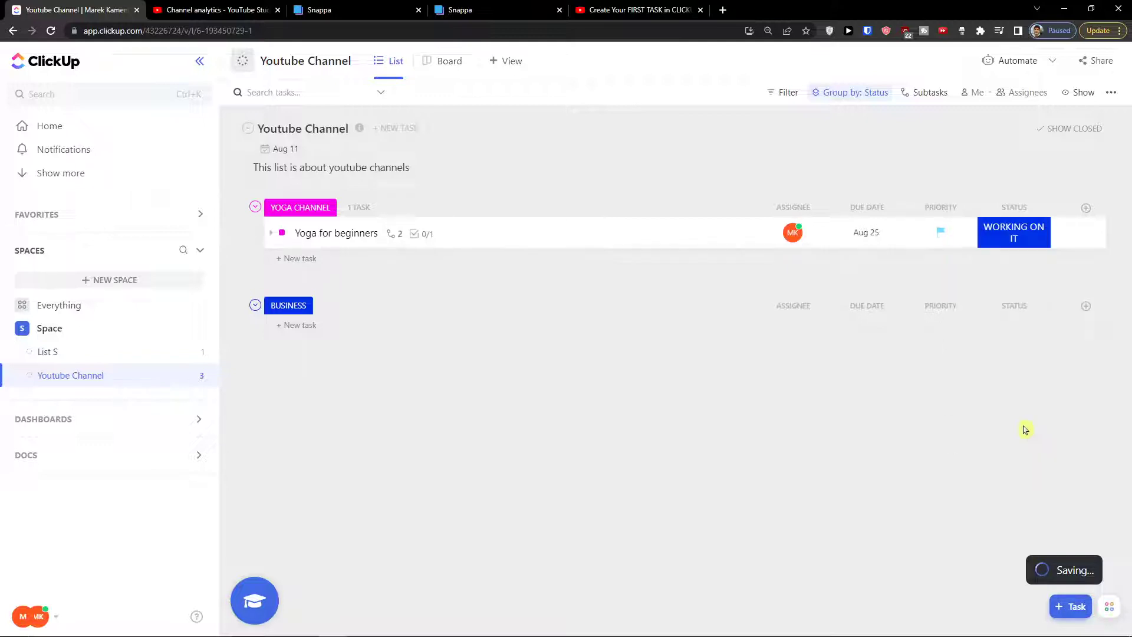
pyautogui.click(1086, 209)
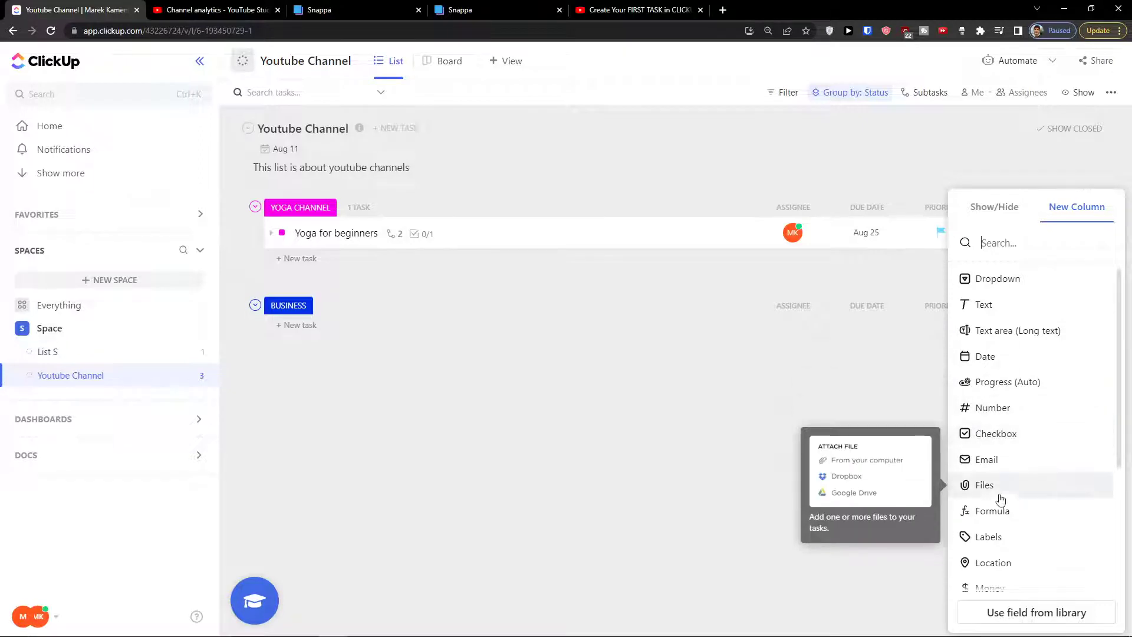
pyautogui.click(1007, 459)
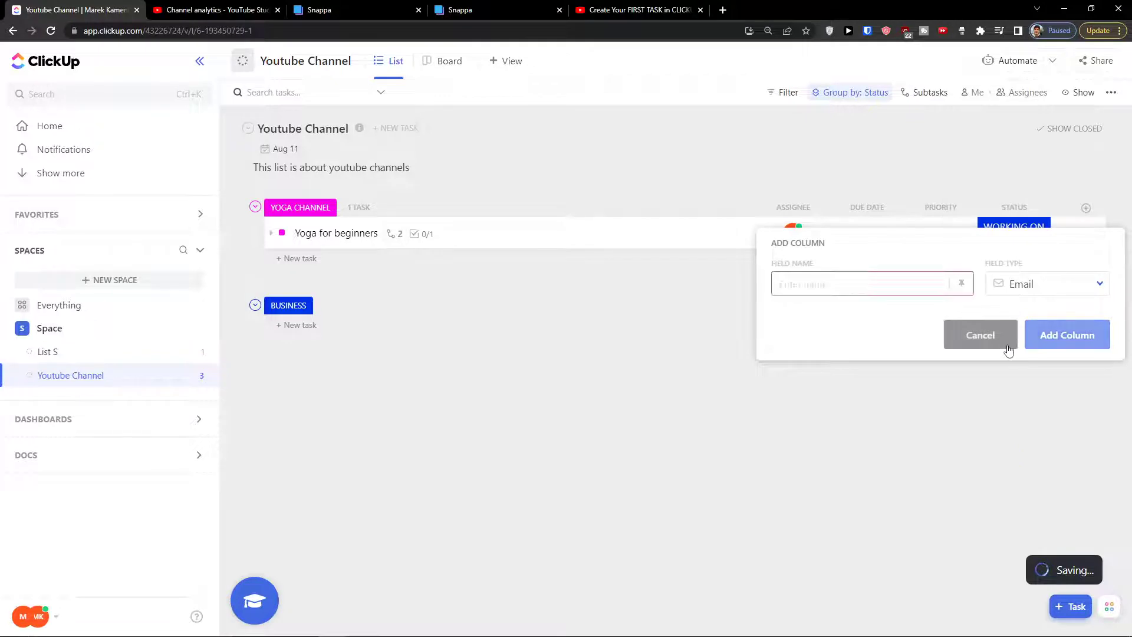
pyautogui.click(996, 334)
# Step: Add a Money column named "Cost of producing video" with EUR - Euro (€) as the currency
pyautogui.scroll(-4, 1053, 288)
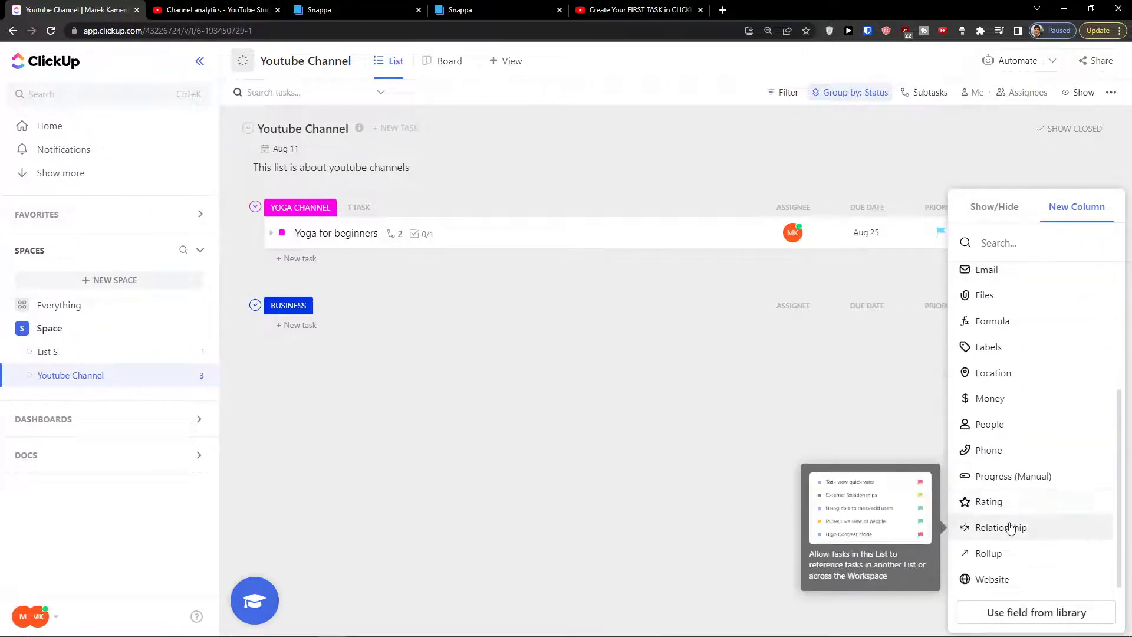
pyautogui.click(1012, 407)
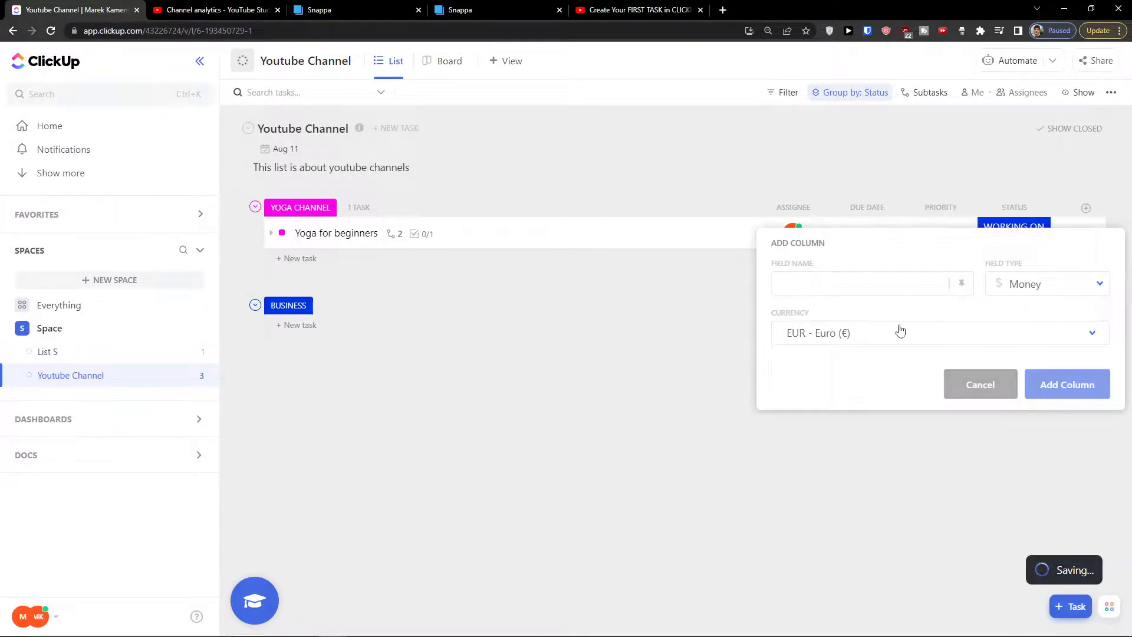
pyautogui.write('Cost of producing video')
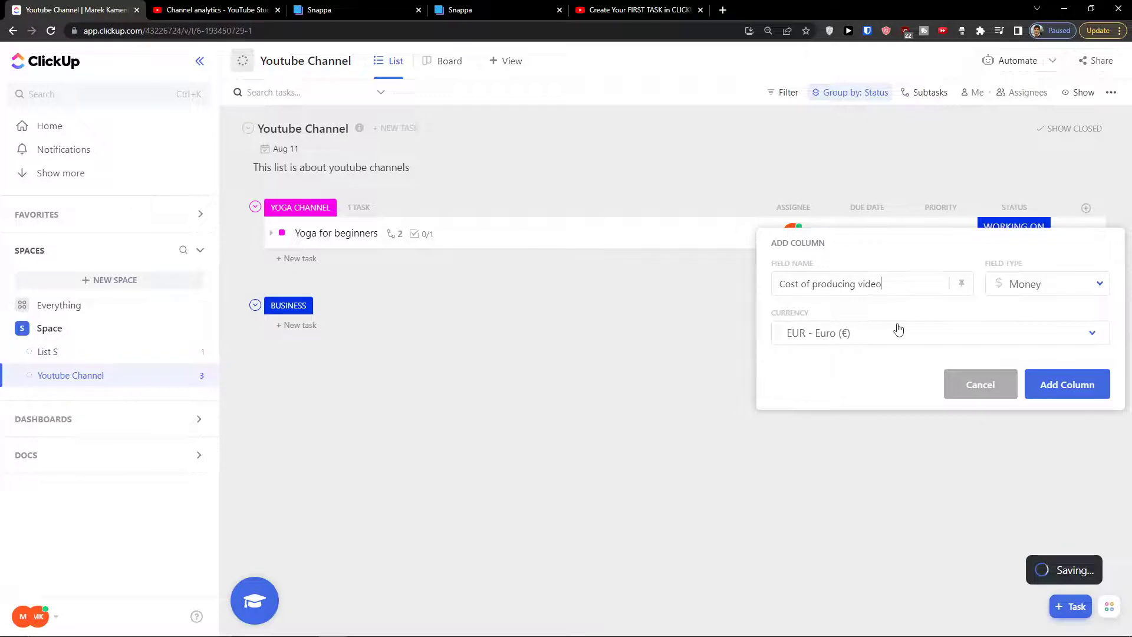
pyautogui.click(900, 331)
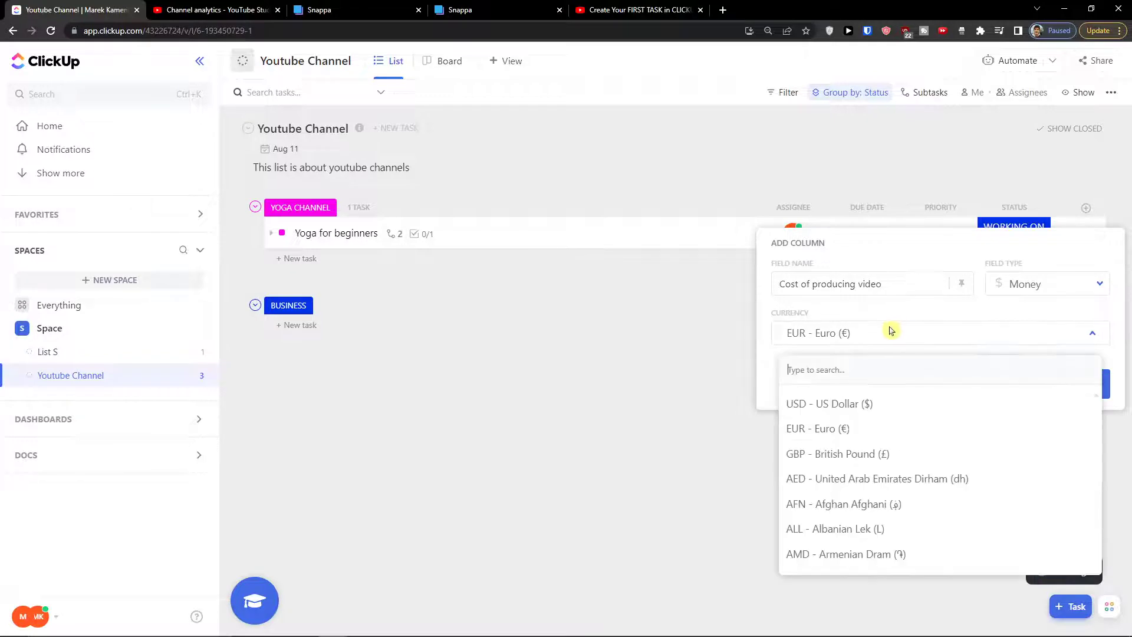
pyautogui.click(775, 370)
pyautogui.click(1044, 385)
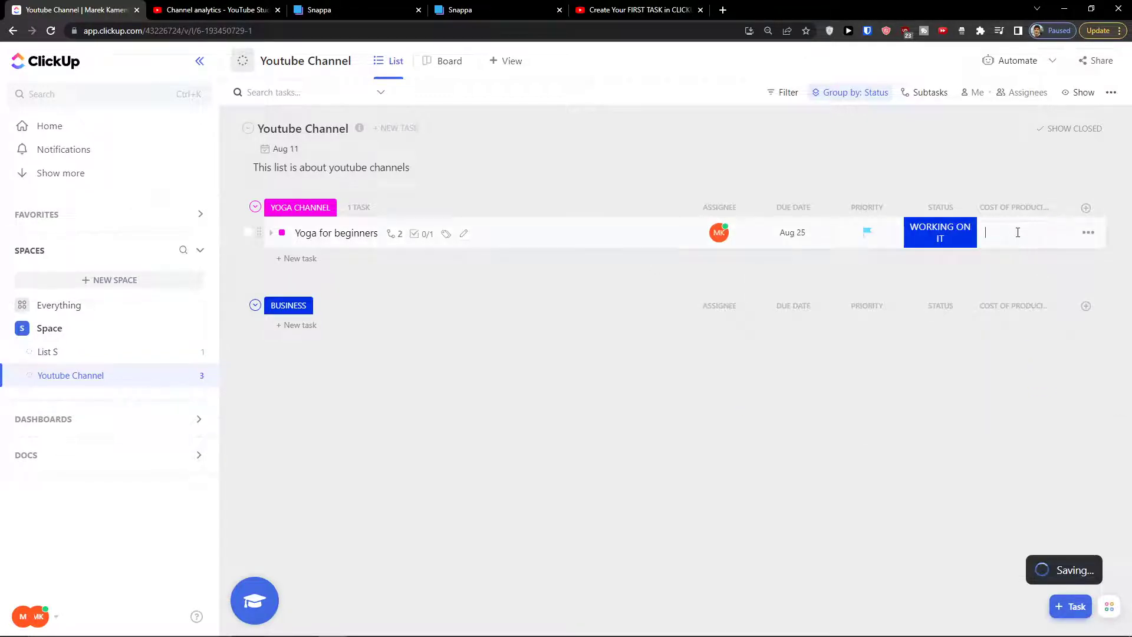
# Step: Set the production cost of the "Yoga for beginners" task to €200
pyautogui.click(1017, 234)
pyautogui.write('1')
pyautogui.press('BackSpace')
pyautogui.write('200')
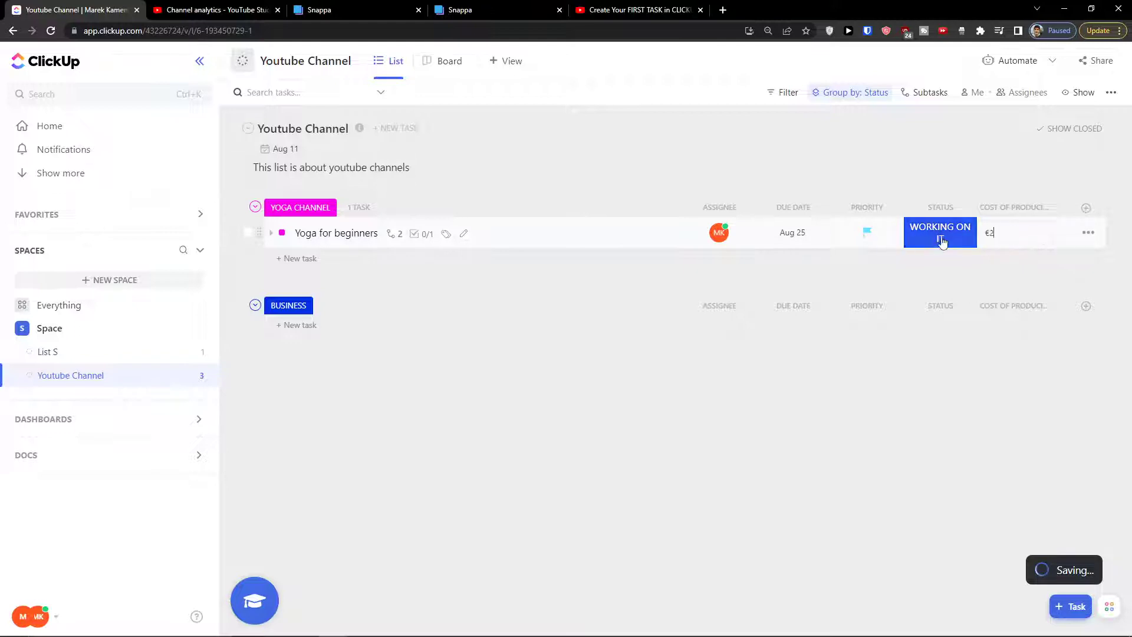
pyautogui.click(943, 465)
# Step: Add a Location column named "Where its recorded" to the list
pyautogui.click(1085, 210)
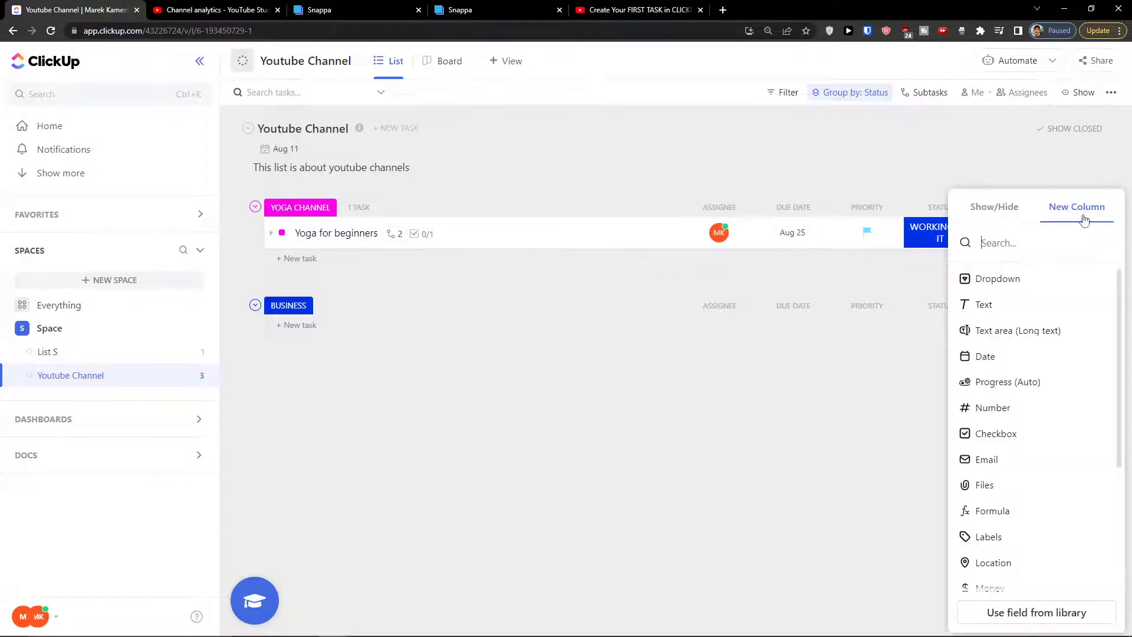
pyautogui.scroll(-3, 1056, 445)
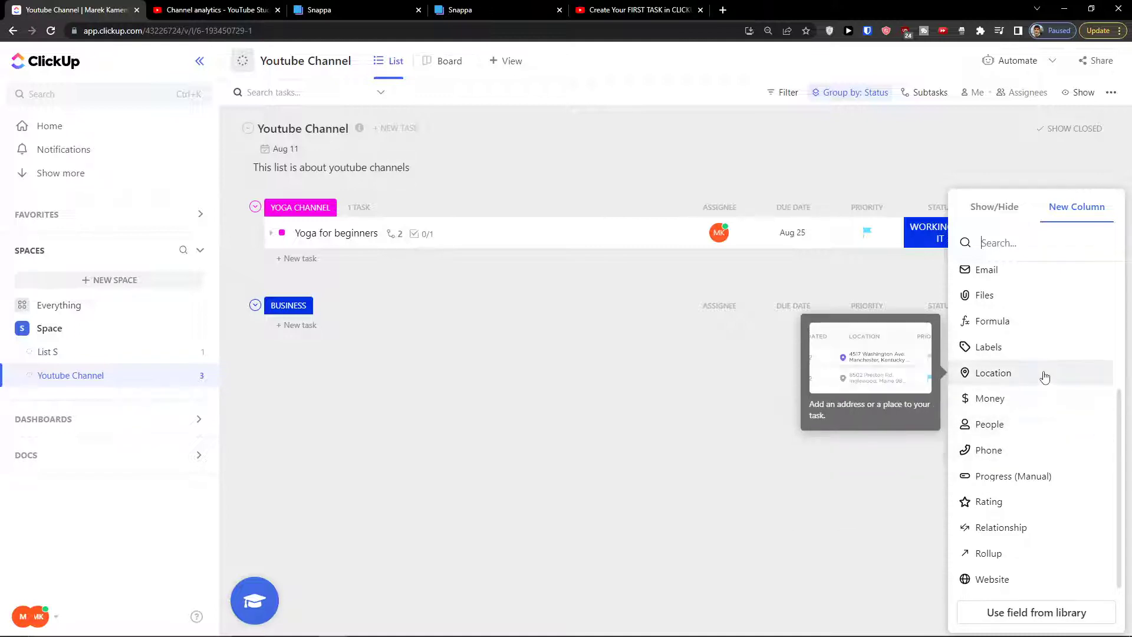
pyautogui.click(1044, 376)
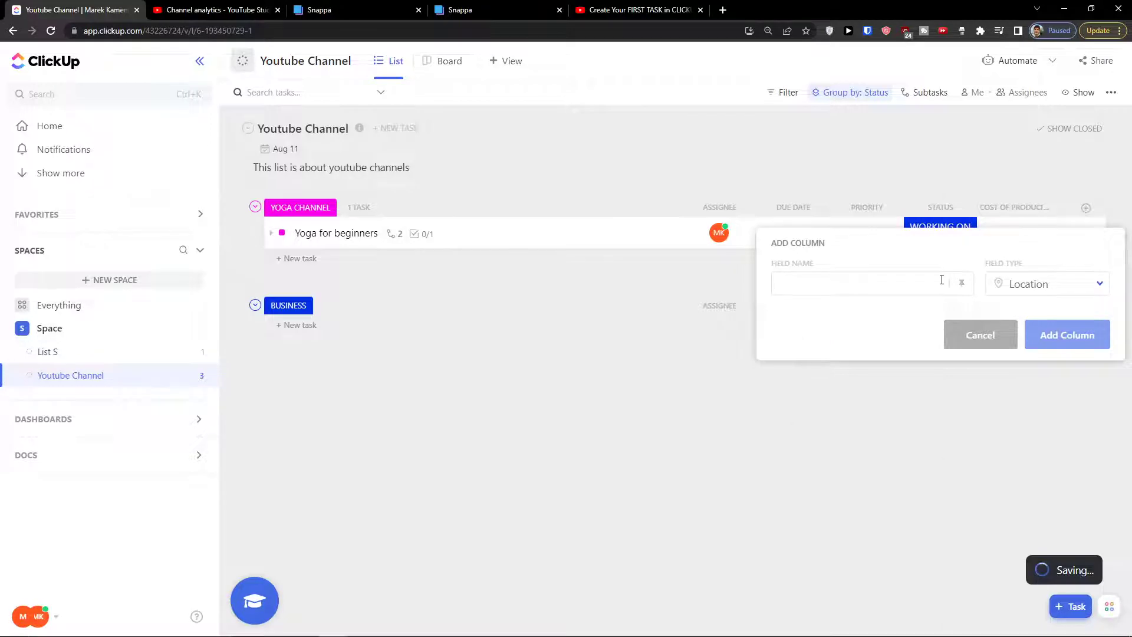
pyautogui.write('Where')
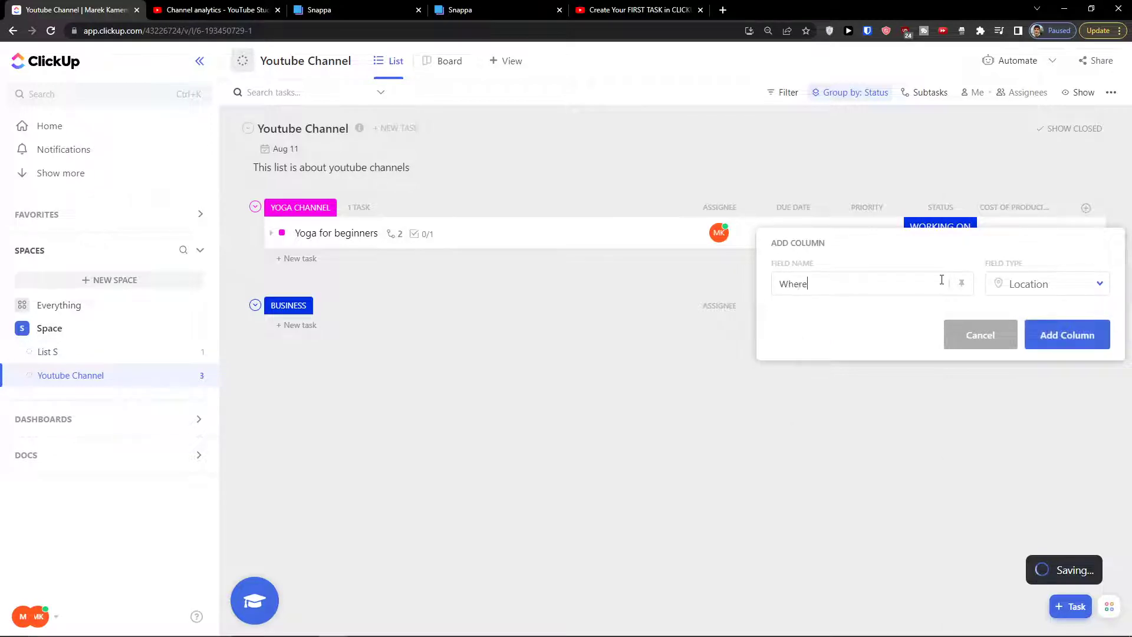
pyautogui.write(' its recorded')
pyautogui.click(1047, 328)
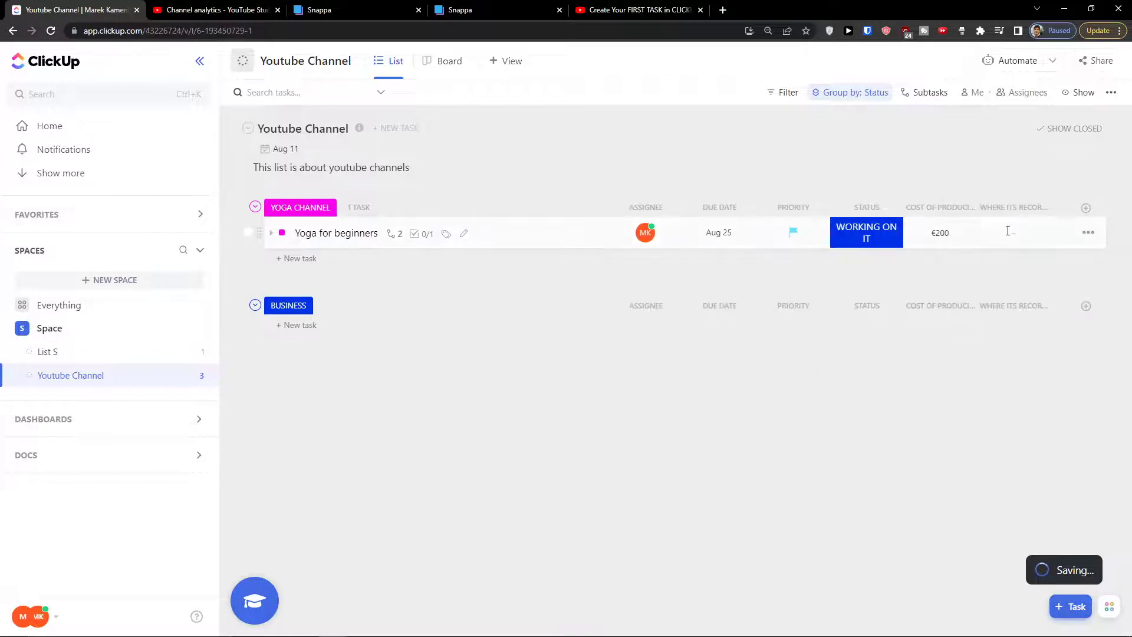
# Step: Fill in the recording location of the "Yoga for beginners" task with a suggested street address
pyautogui.click(1017, 232)
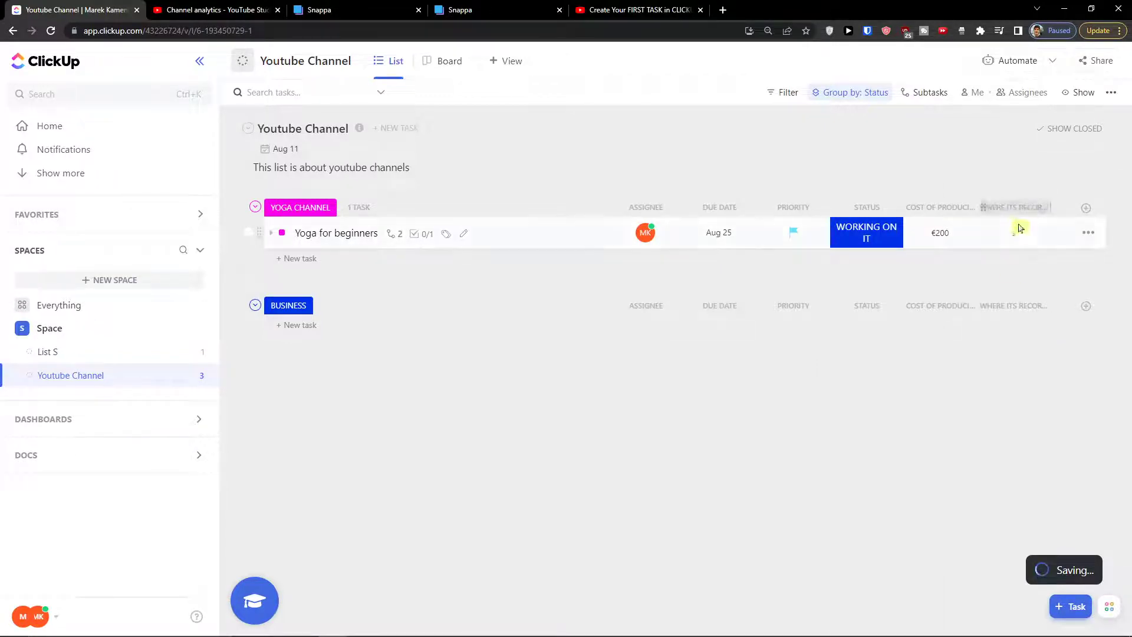
pyautogui.write('s')
pyautogui.click(1001, 250)
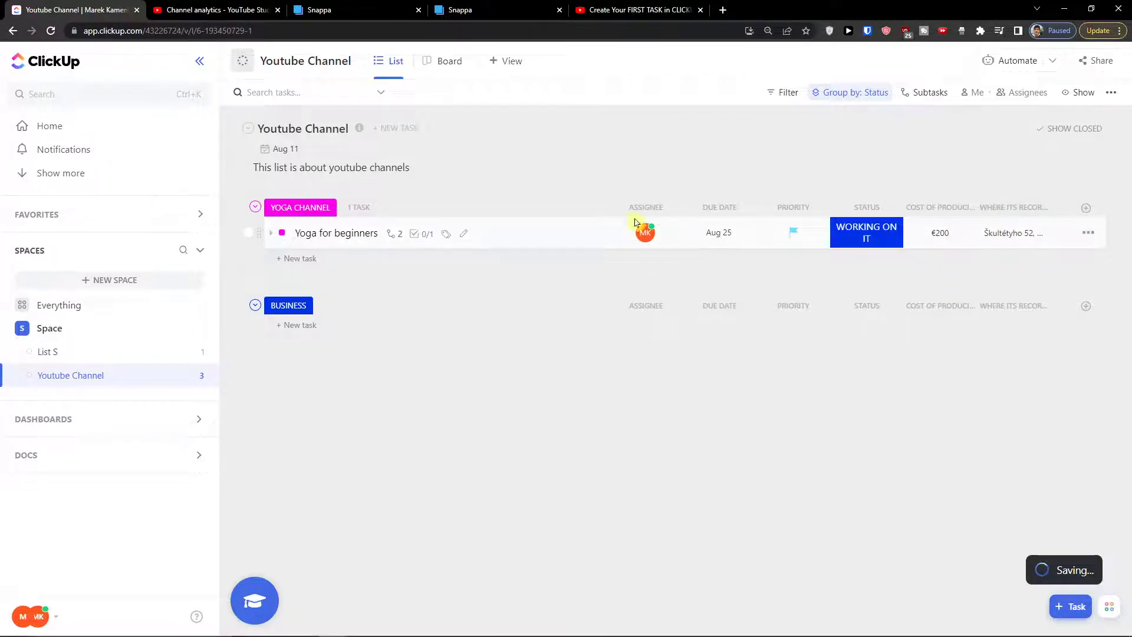
# Step: Widen the Assignee and Due Date columns of the task list
pyautogui.moveTo(617, 207); pyautogui.dragTo(548, 213)
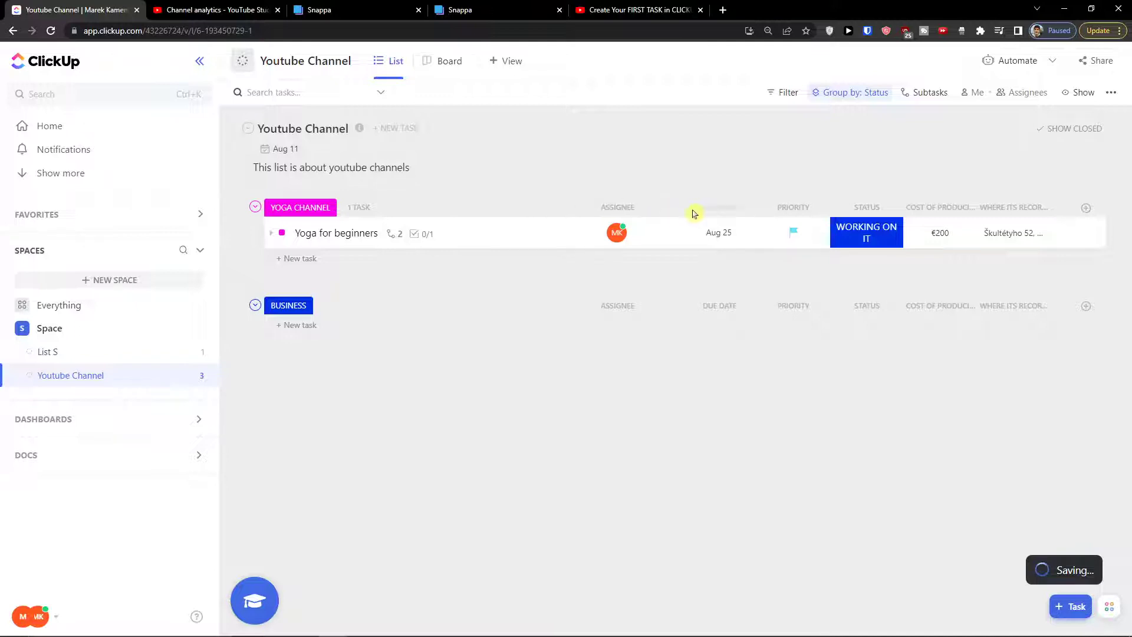
pyautogui.moveTo(683, 205); pyautogui.dragTo(664, 205)
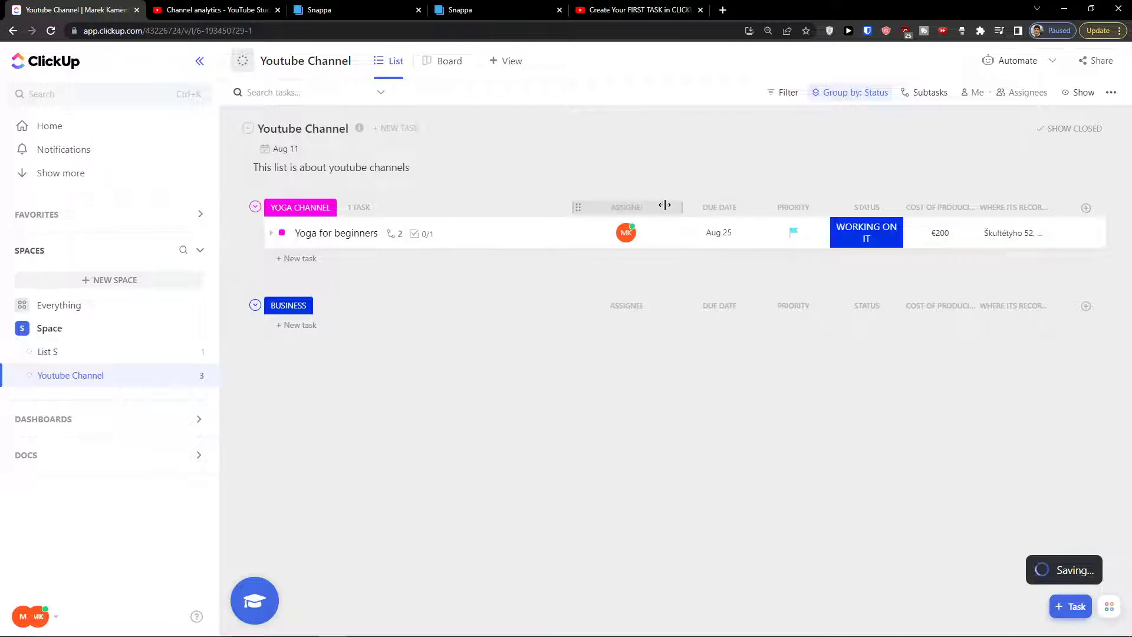
pyautogui.moveTo(755, 207); pyautogui.dragTo(791, 209)
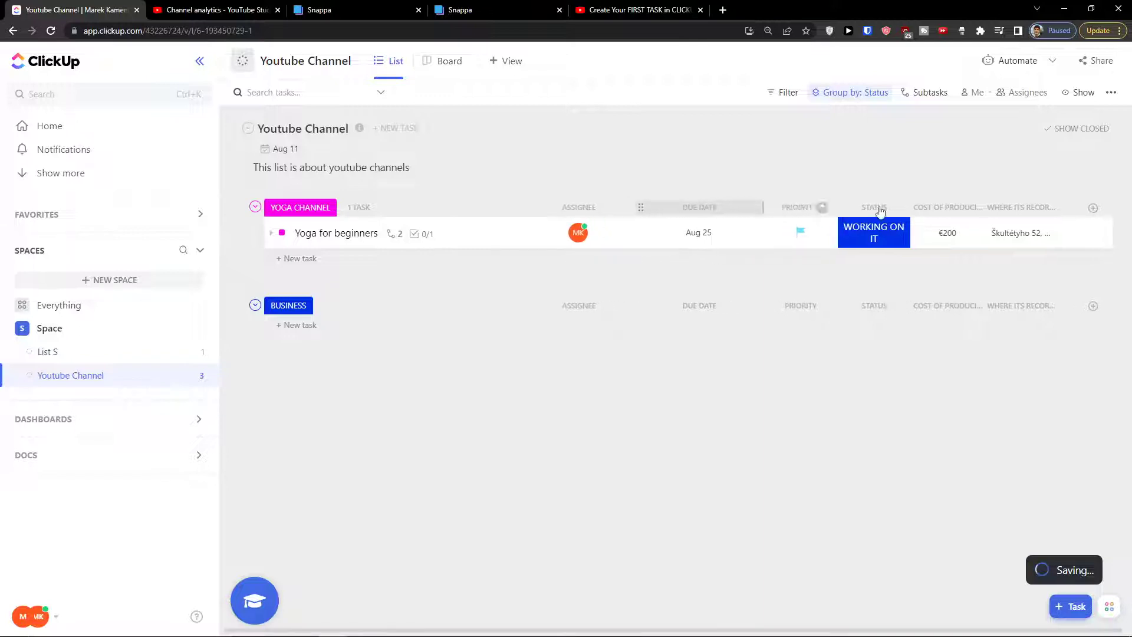
# Step: Add a Formula column named "Revenue" to the list
pyautogui.click(1094, 210)
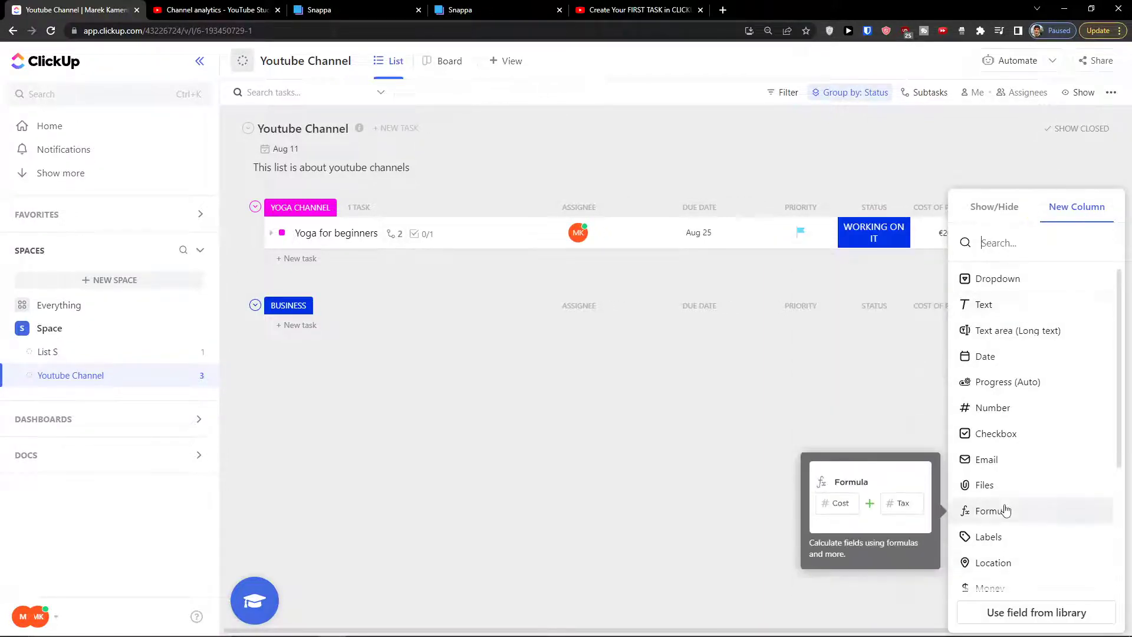
pyautogui.click(1006, 511)
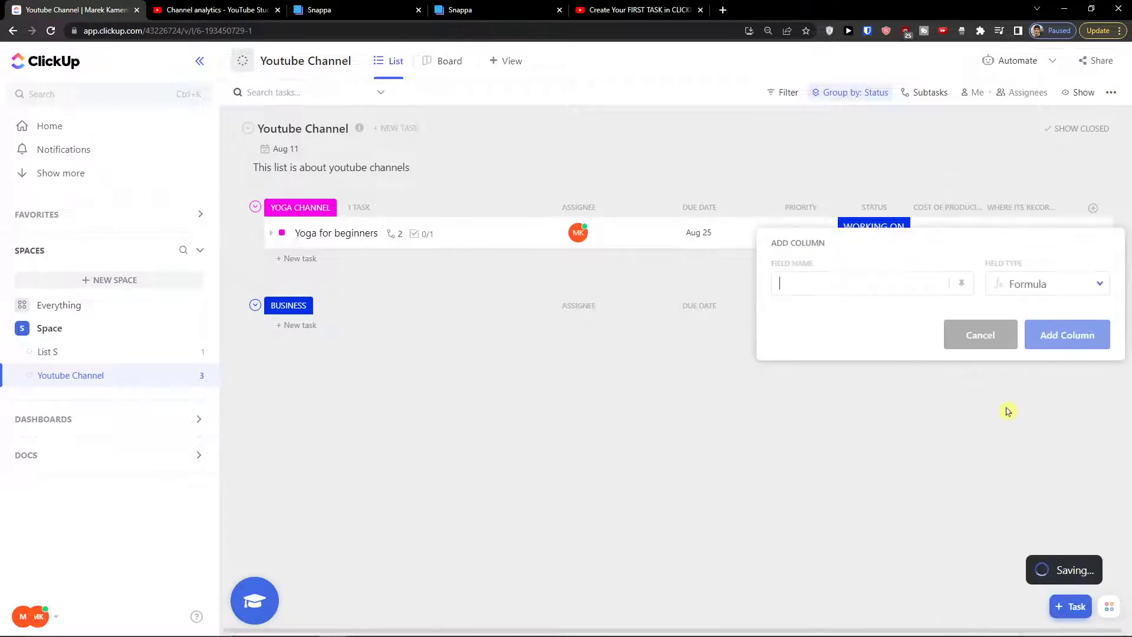
pyautogui.click(1017, 282)
pyautogui.scroll(-5, 1036, 361)
pyautogui.scroll(4, 1036, 361)
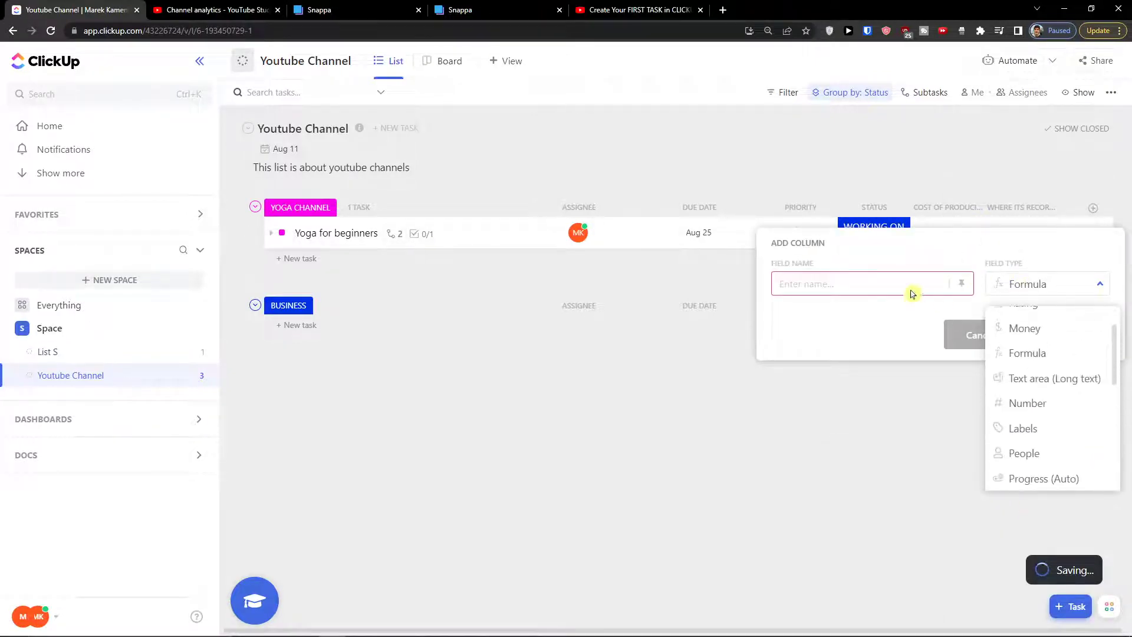
pyautogui.click(908, 286)
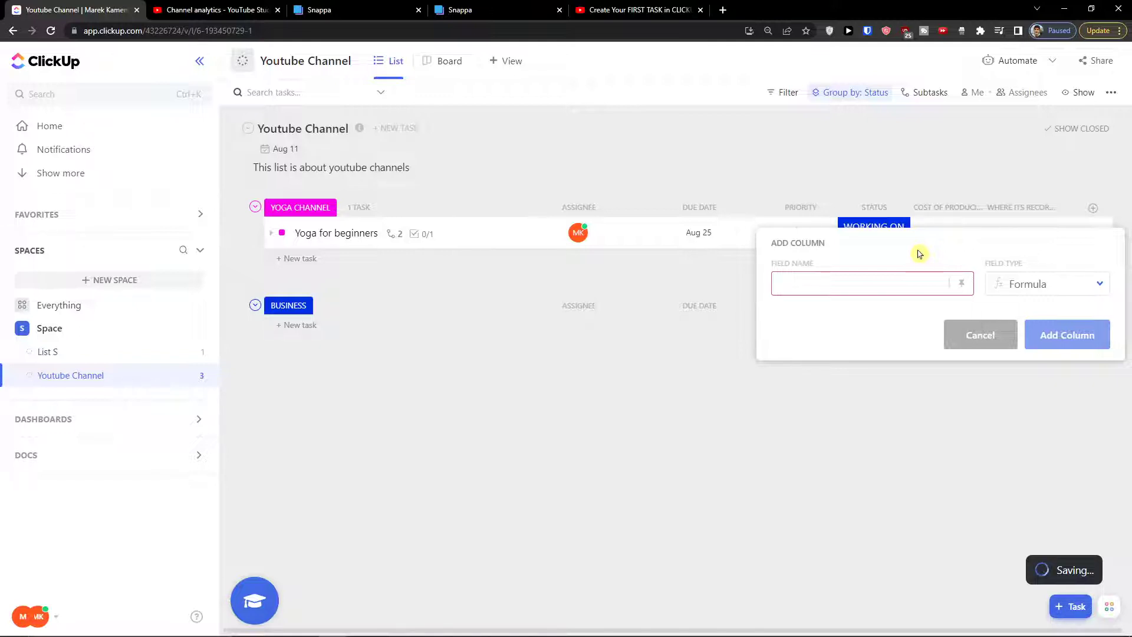
pyautogui.write('Cal')
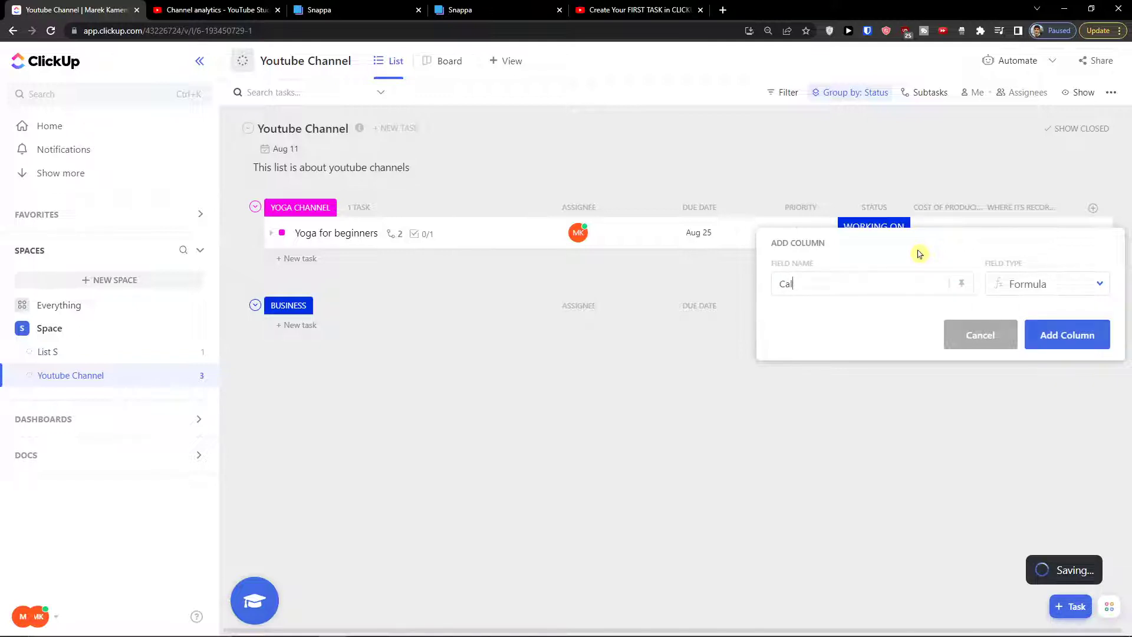
pyautogui.press('BackSpace')
pyautogui.press('BackSpace')
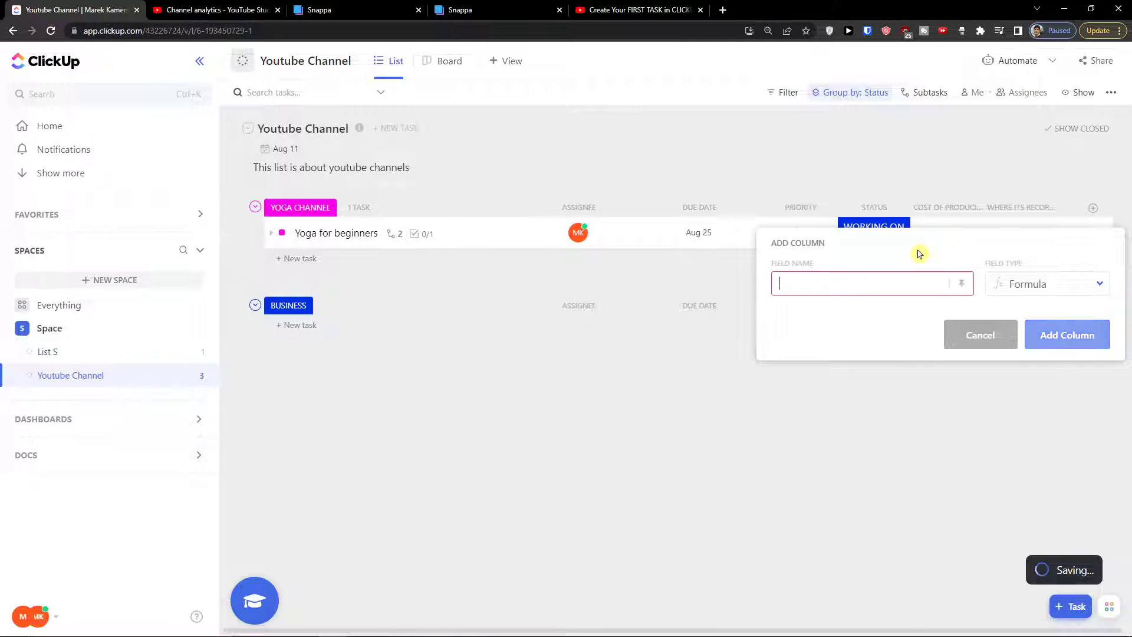
pyautogui.write('Rev')
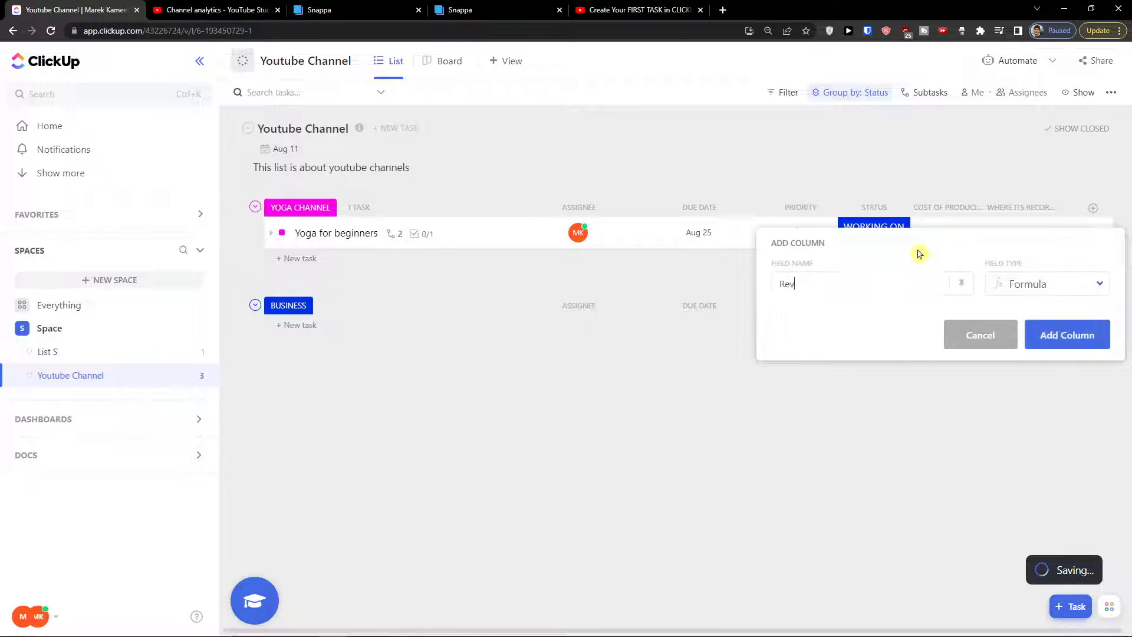
pyautogui.write('enue')
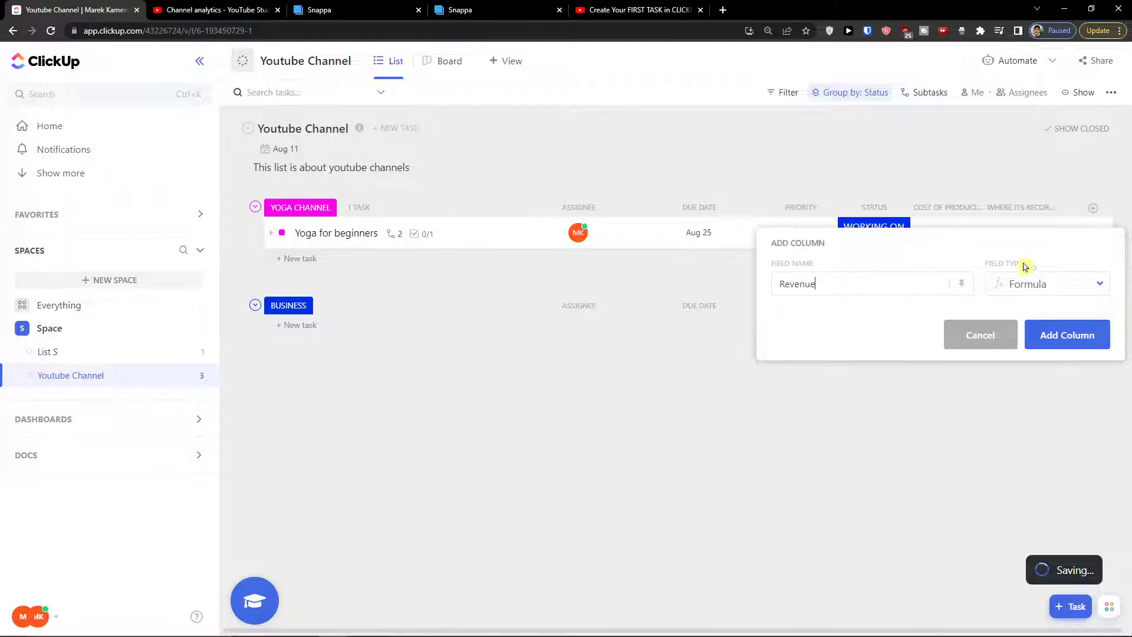
pyautogui.click(1050, 332)
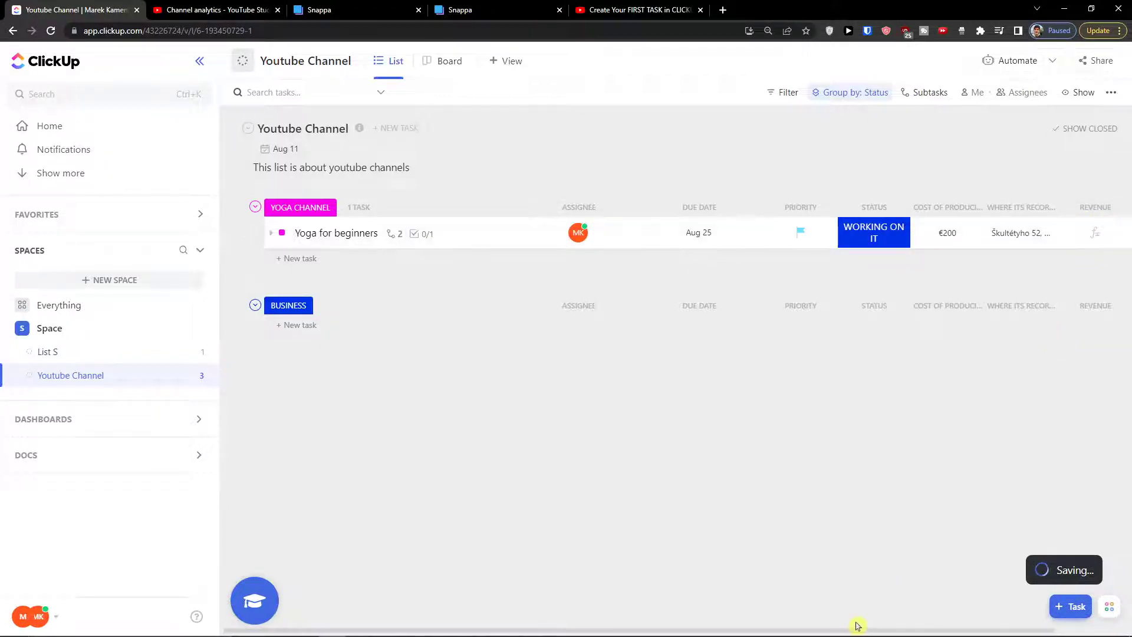
# Step: Try to build a Revenue formula for the "Yoga for beginners" task with "Cost of producing video" as its first field
pyautogui.moveTo(862, 629); pyautogui.dragTo(938, 629)
pyautogui.click(1013, 233)
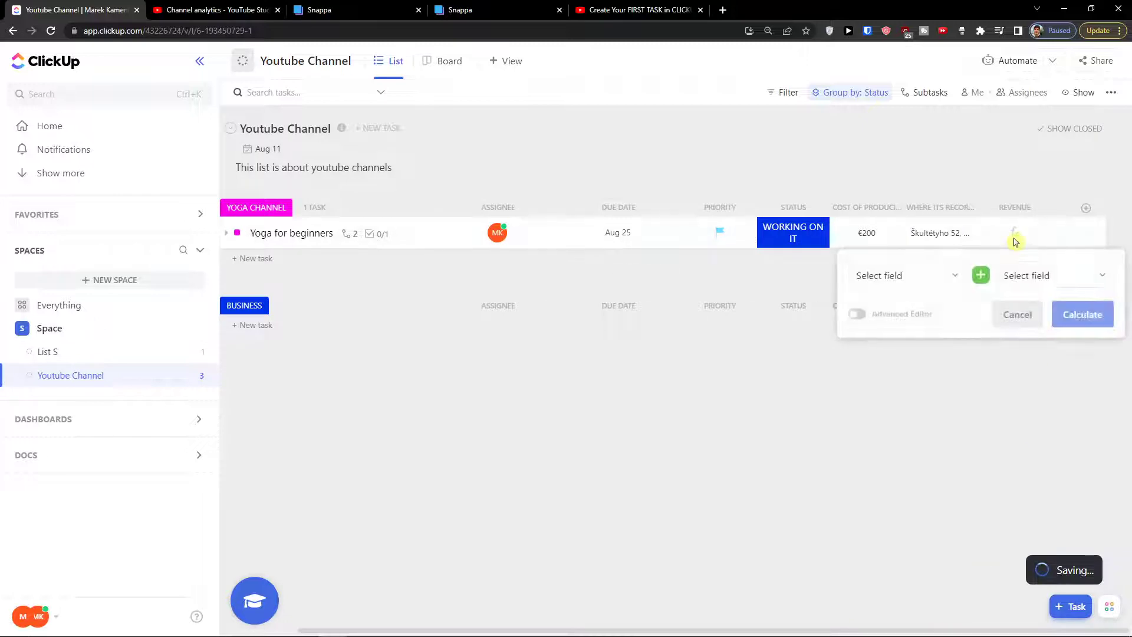
pyautogui.click(954, 278)
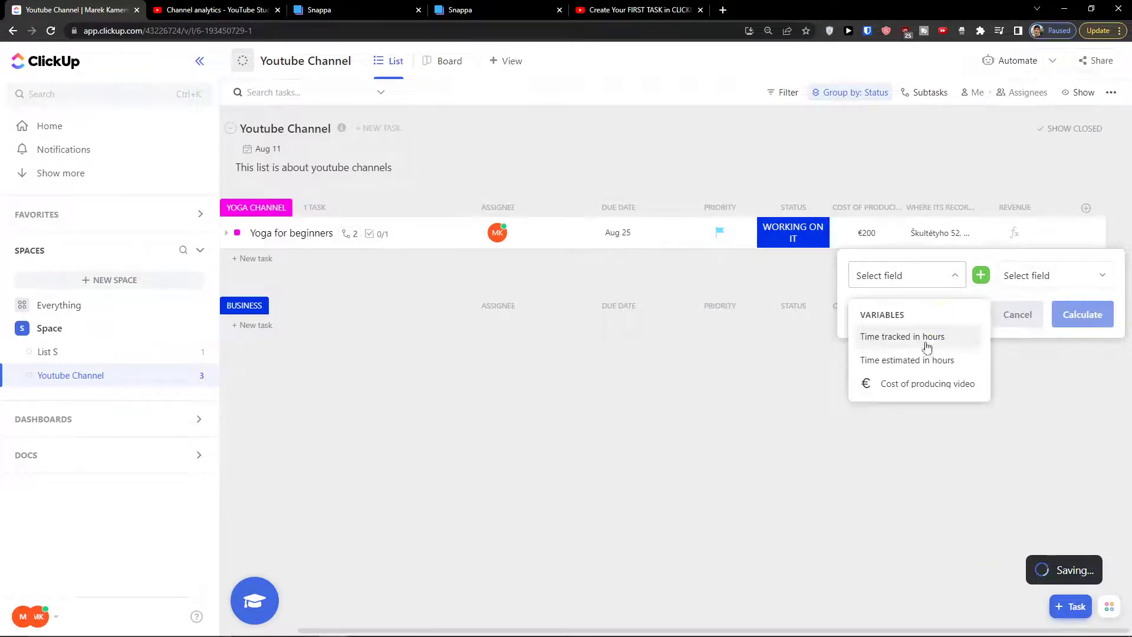
pyautogui.click(919, 389)
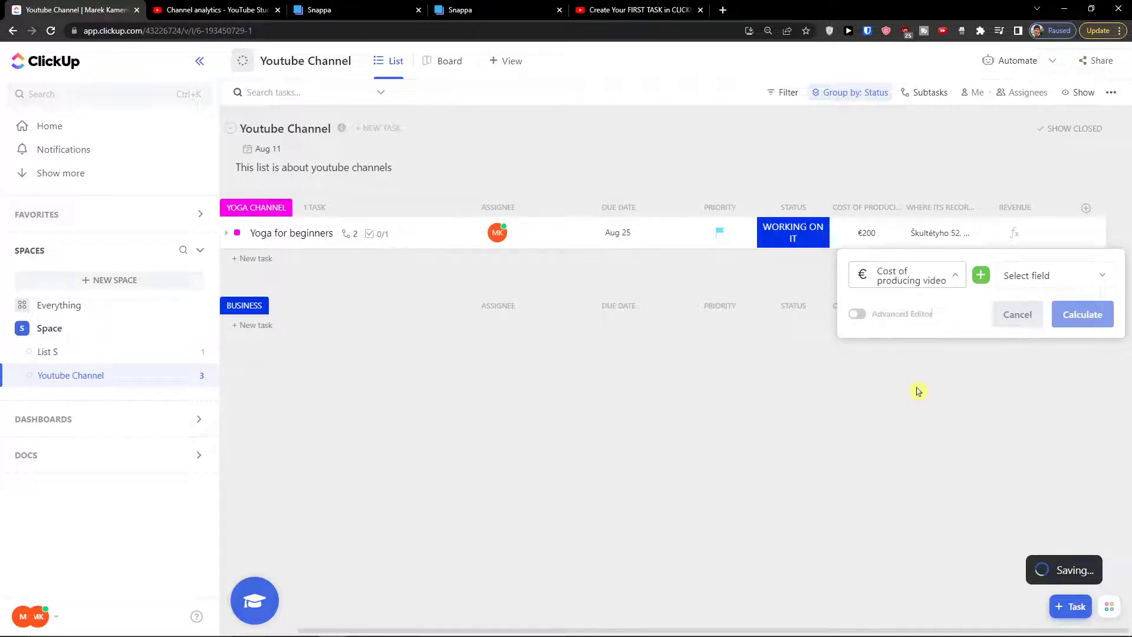
pyautogui.click(977, 277)
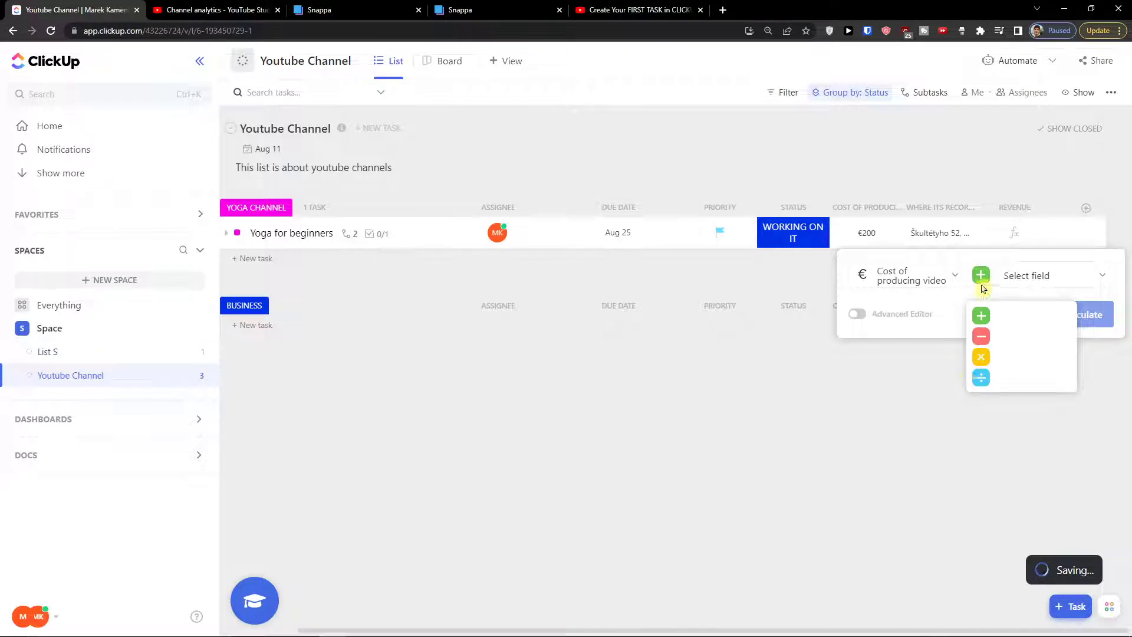
# Step: Examine the variables and functions offered in the Advanced Editor of the Revenue formula
pyautogui.click(856, 314)
pyautogui.click(856, 314)
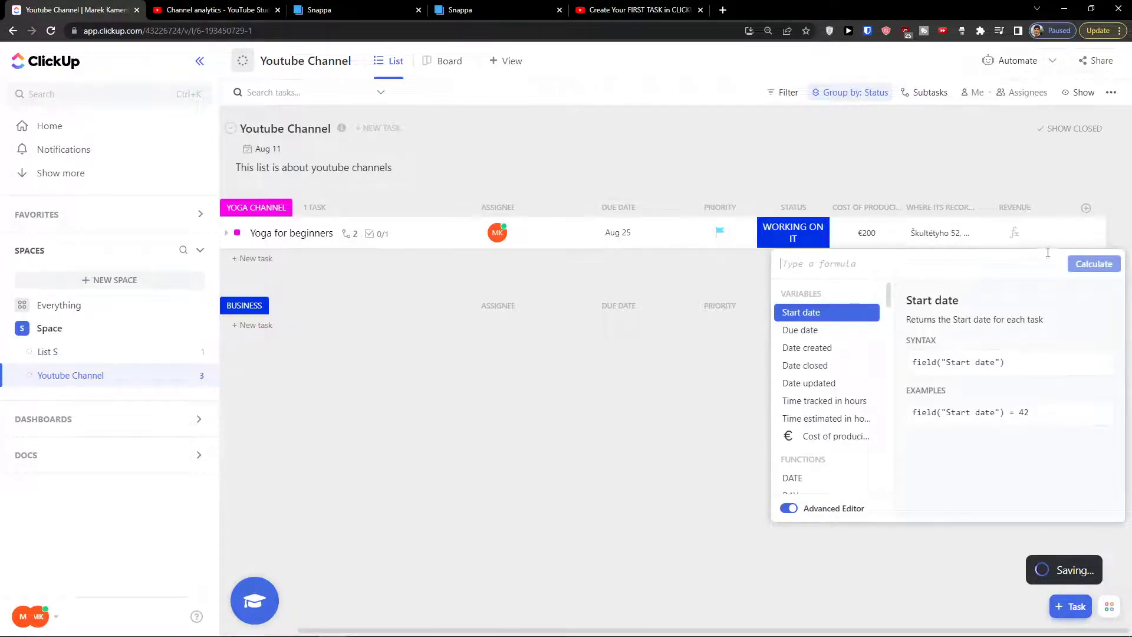
pyautogui.click(1014, 233)
pyautogui.click(1012, 236)
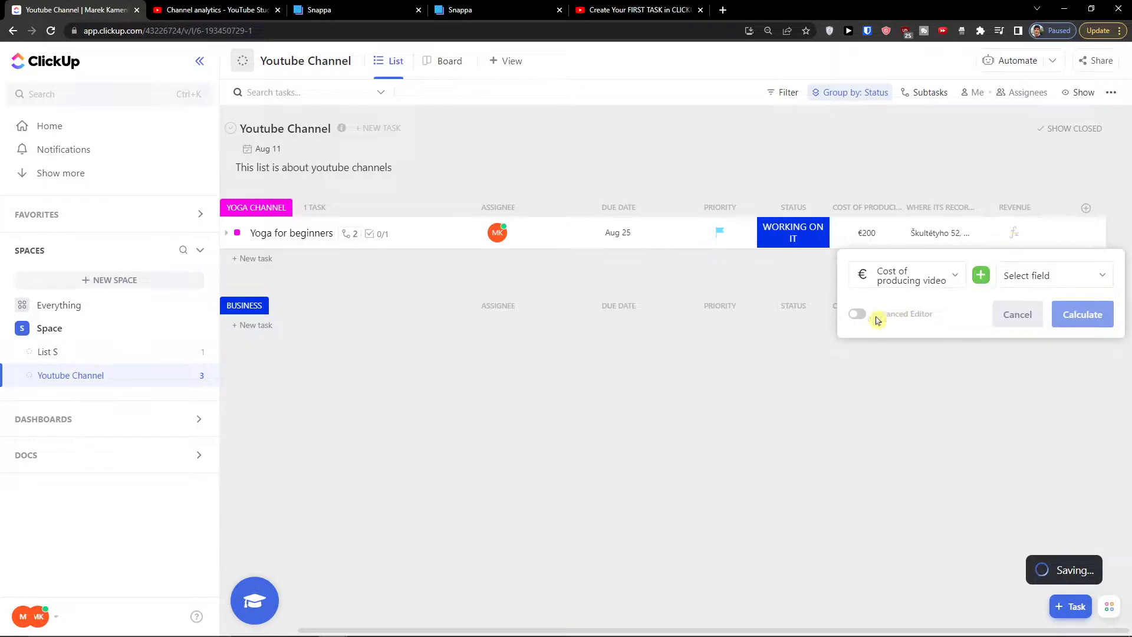
pyautogui.click(856, 314)
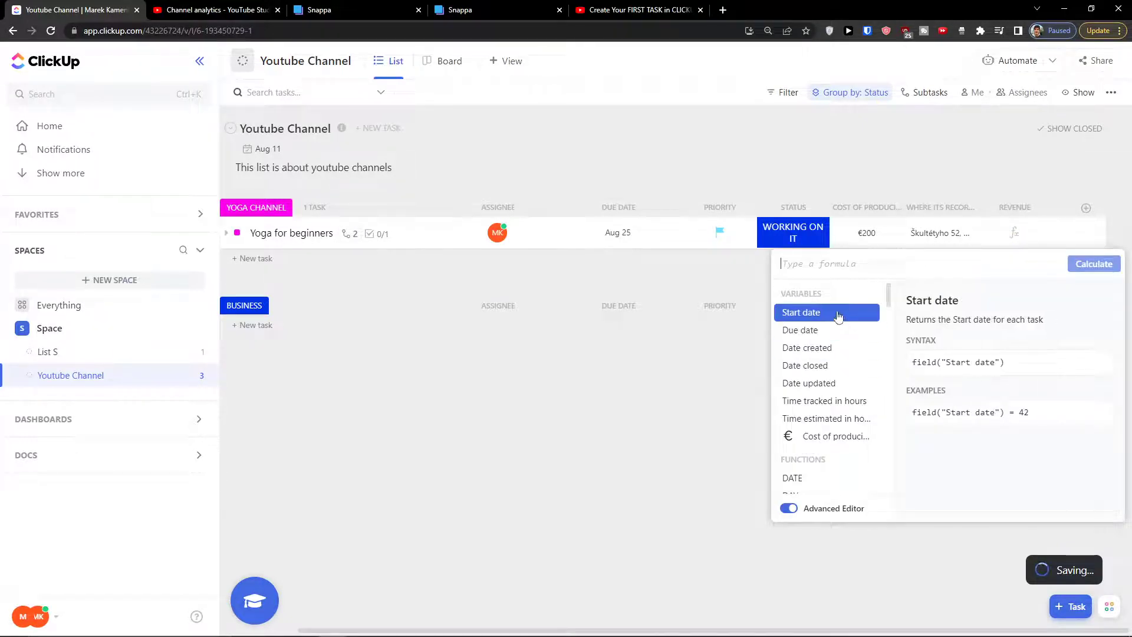
pyautogui.scroll(-3, 830, 382)
pyautogui.scroll(3, 826, 384)
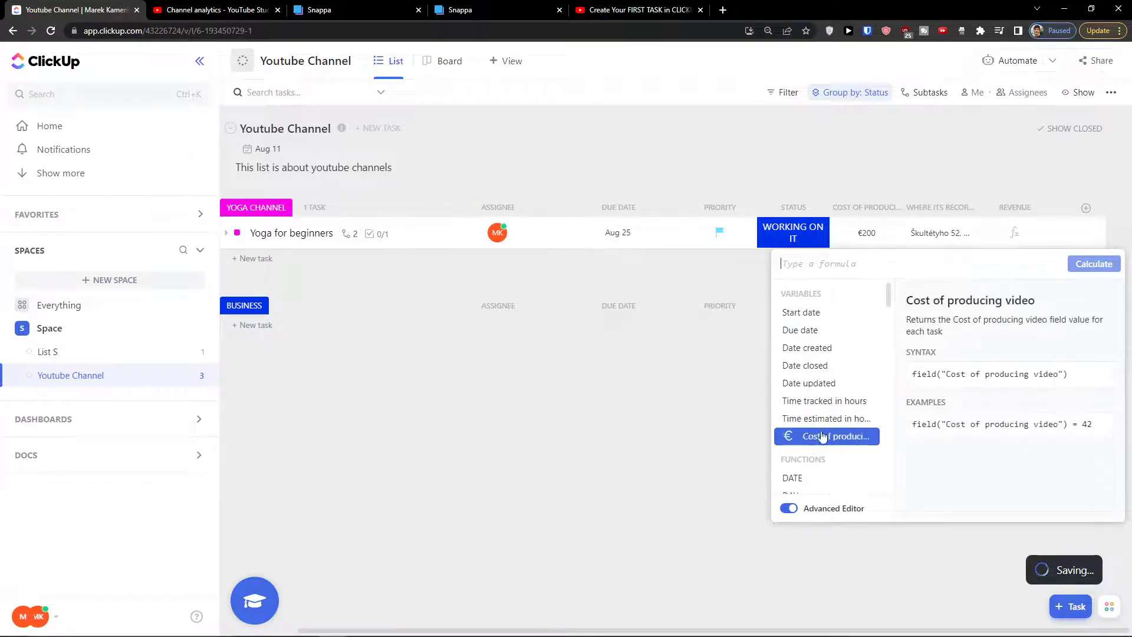
pyautogui.scroll(-5, 825, 441)
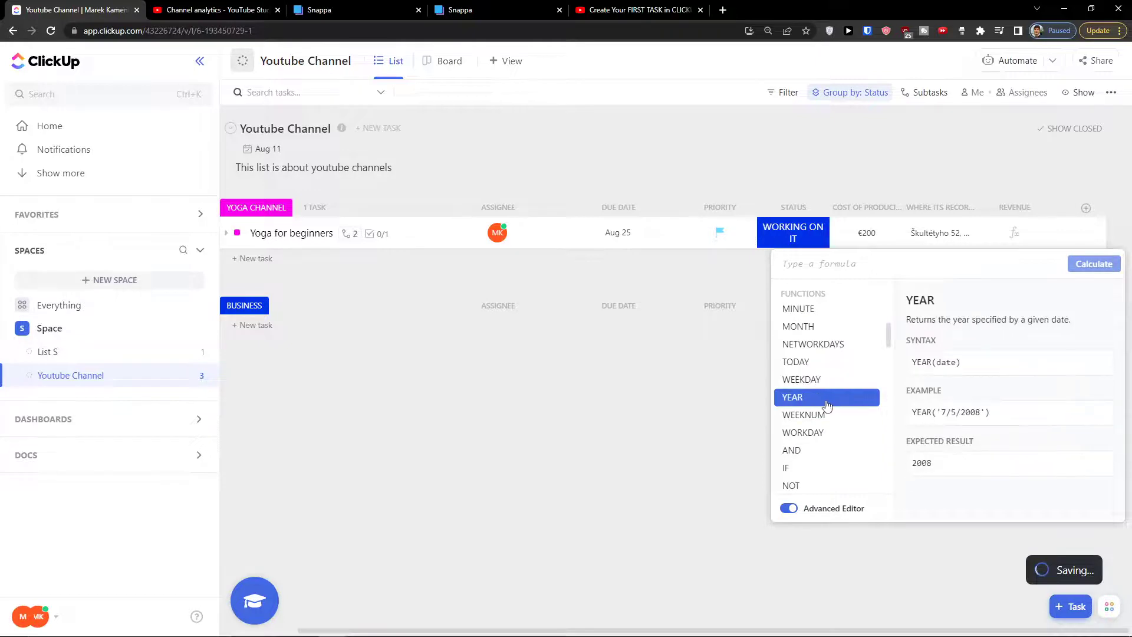
pyautogui.scroll(-2, 827, 406)
pyautogui.scroll(-2, 826, 420)
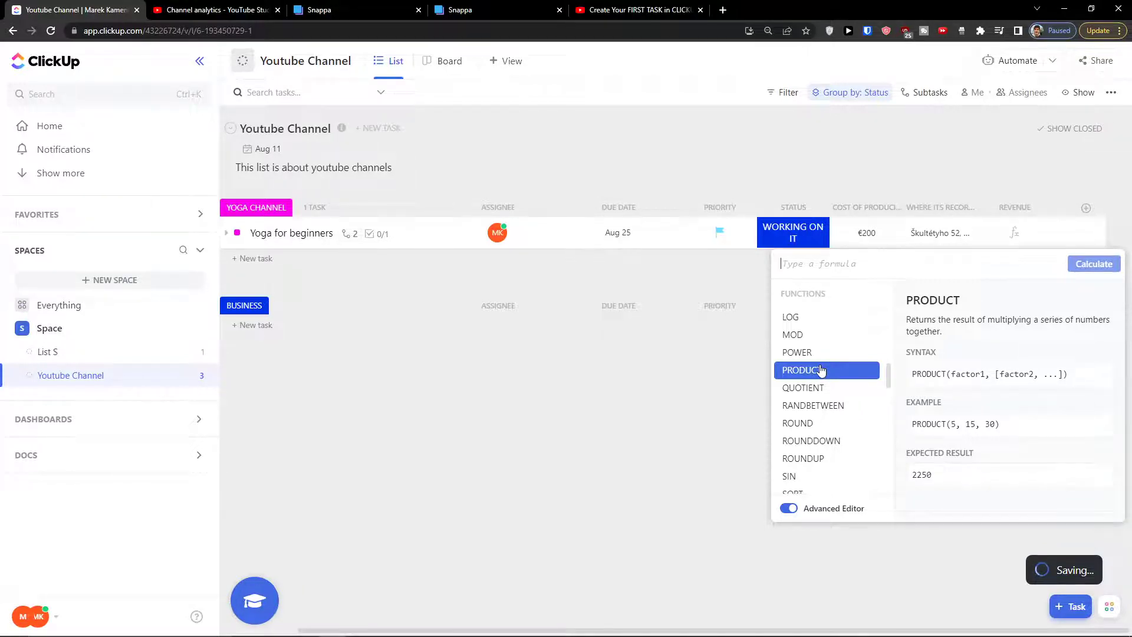
pyautogui.scroll(-3, 822, 371)
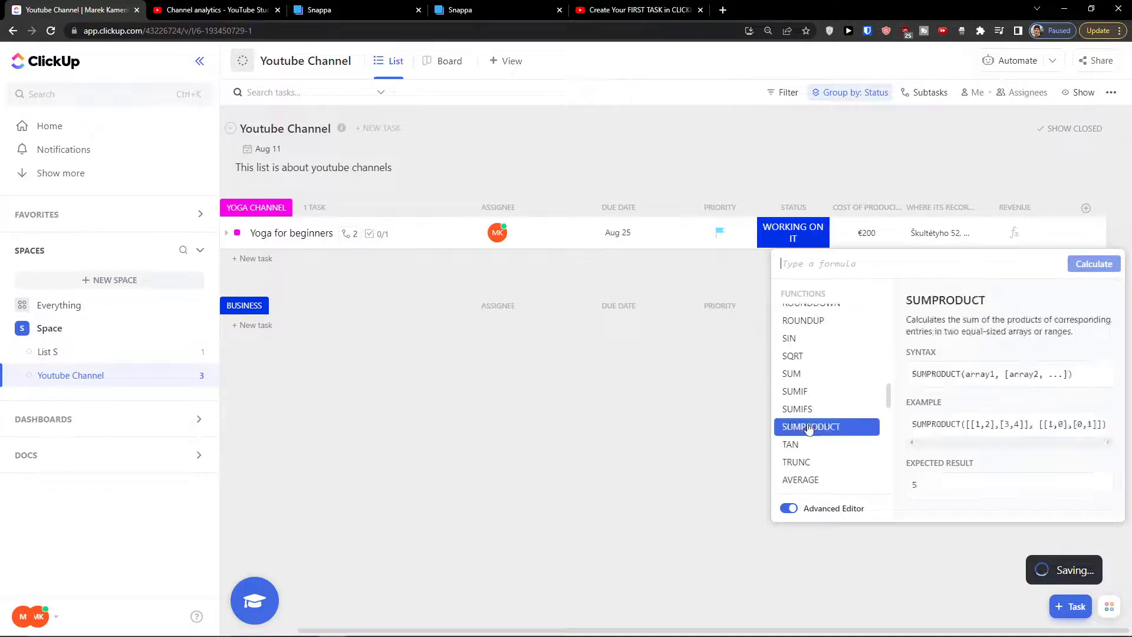
pyautogui.click(762, 378)
pyautogui.click(1087, 208)
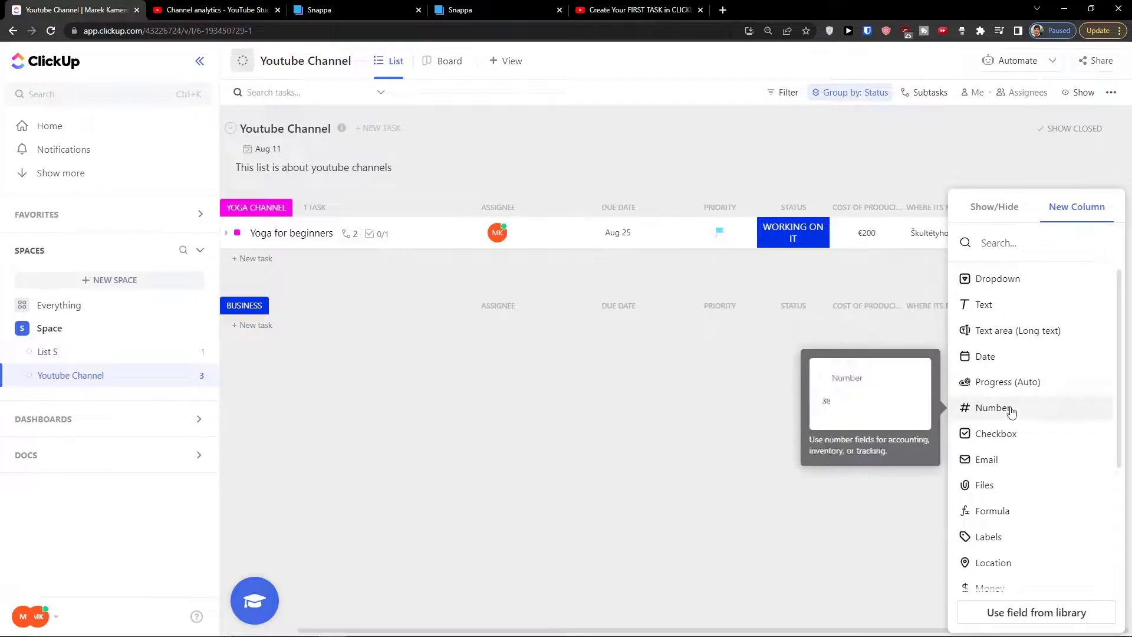
pyautogui.scroll(-2, 1027, 446)
pyautogui.scroll(-1, 1027, 447)
pyautogui.scroll(4, 1024, 463)
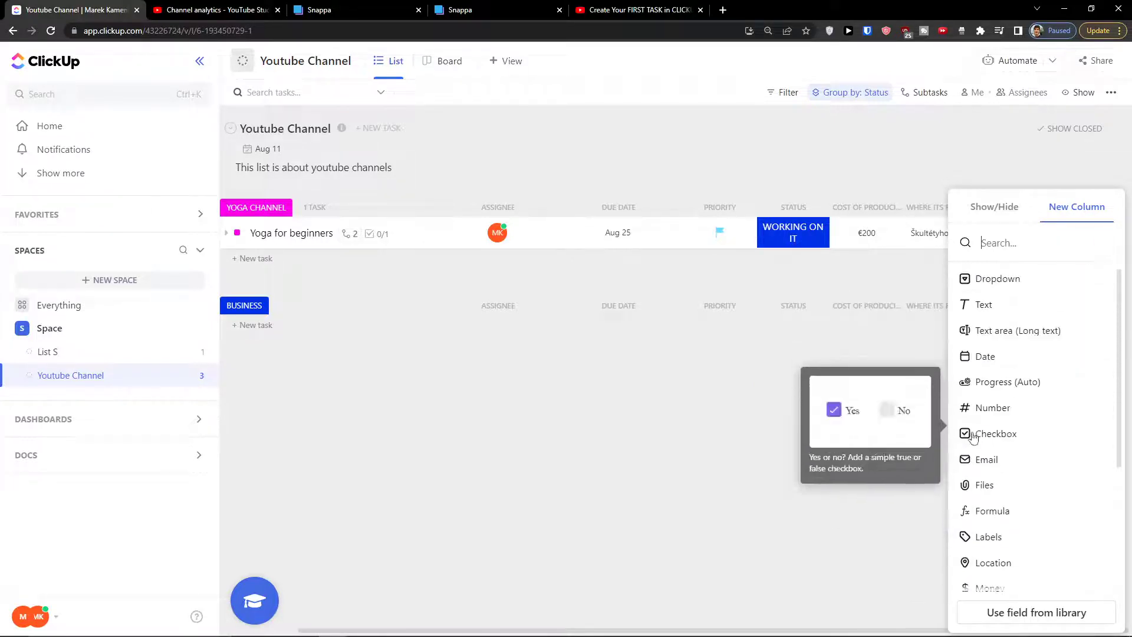
pyautogui.click(775, 461)
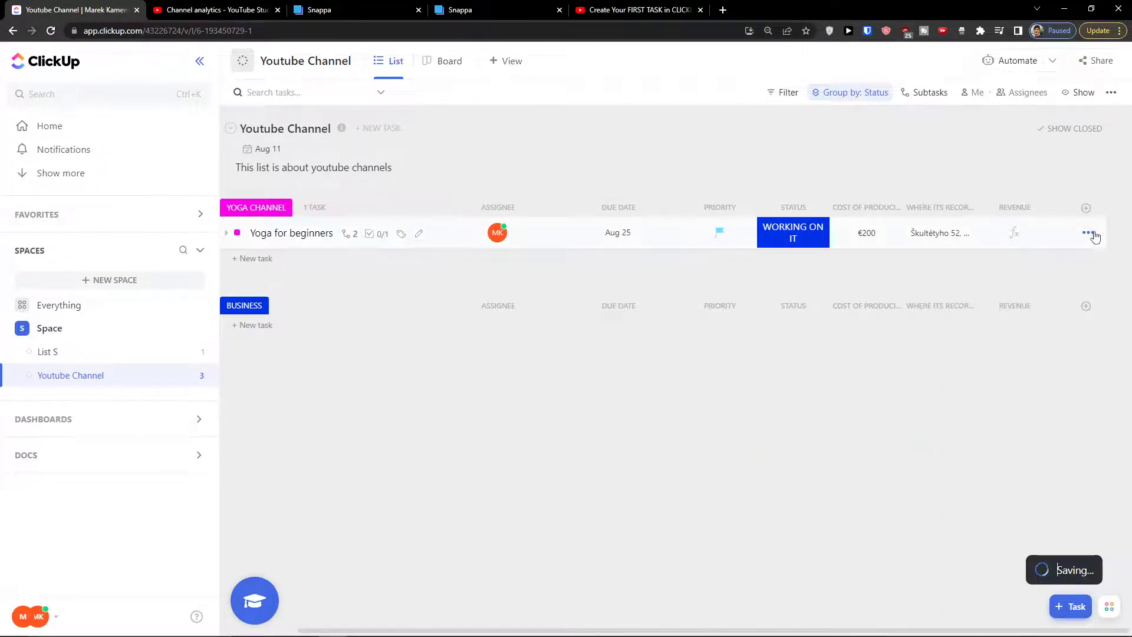
pyautogui.click(1092, 234)
pyautogui.click(715, 405)
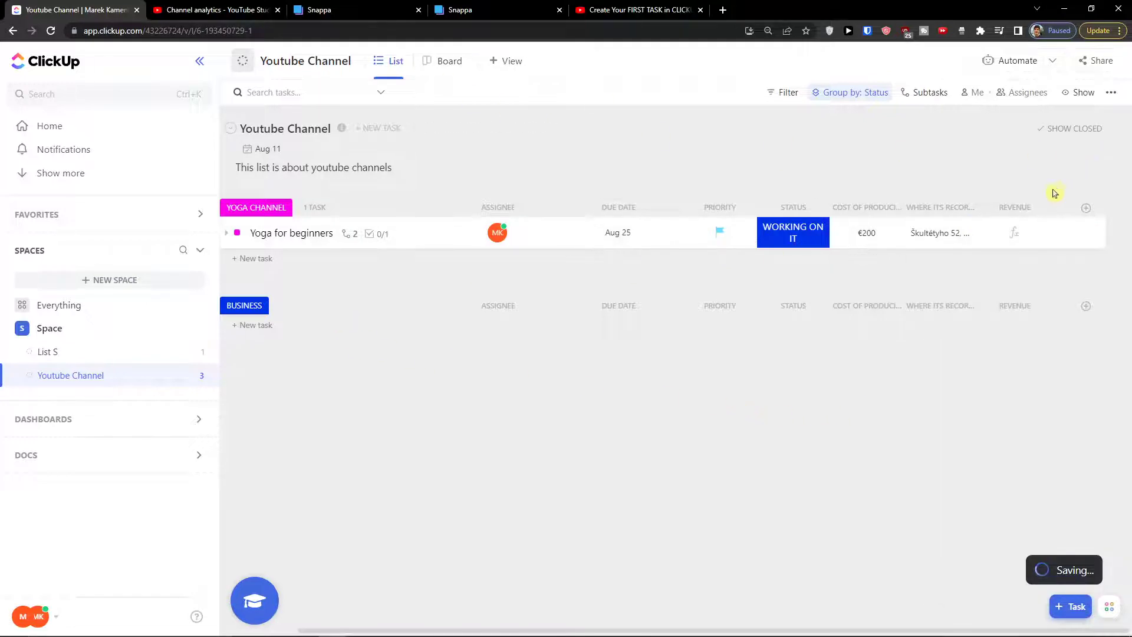
# Step: Add a Labels column named "Label" with the option "Youtube" to the list
pyautogui.click(1087, 208)
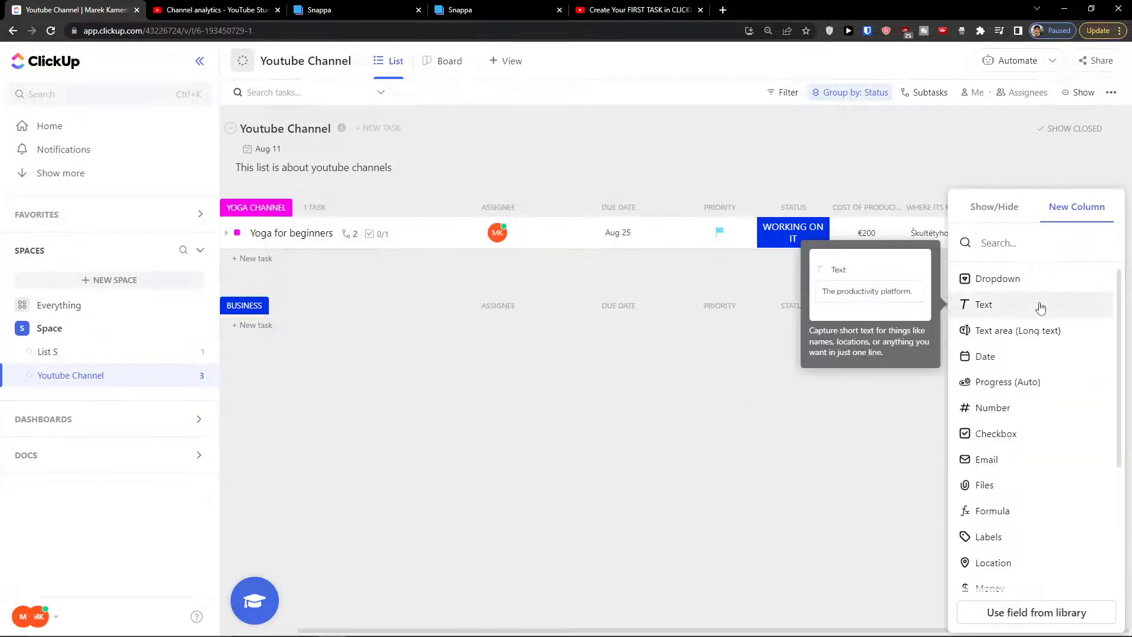
pyautogui.scroll(-2, 1013, 368)
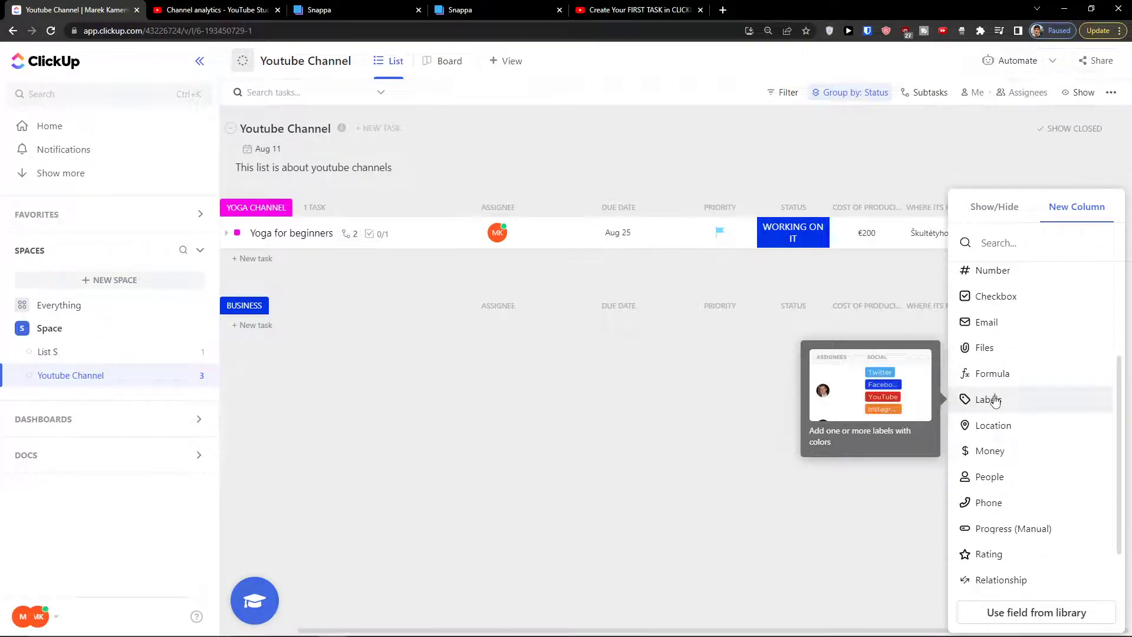
pyautogui.click(995, 401)
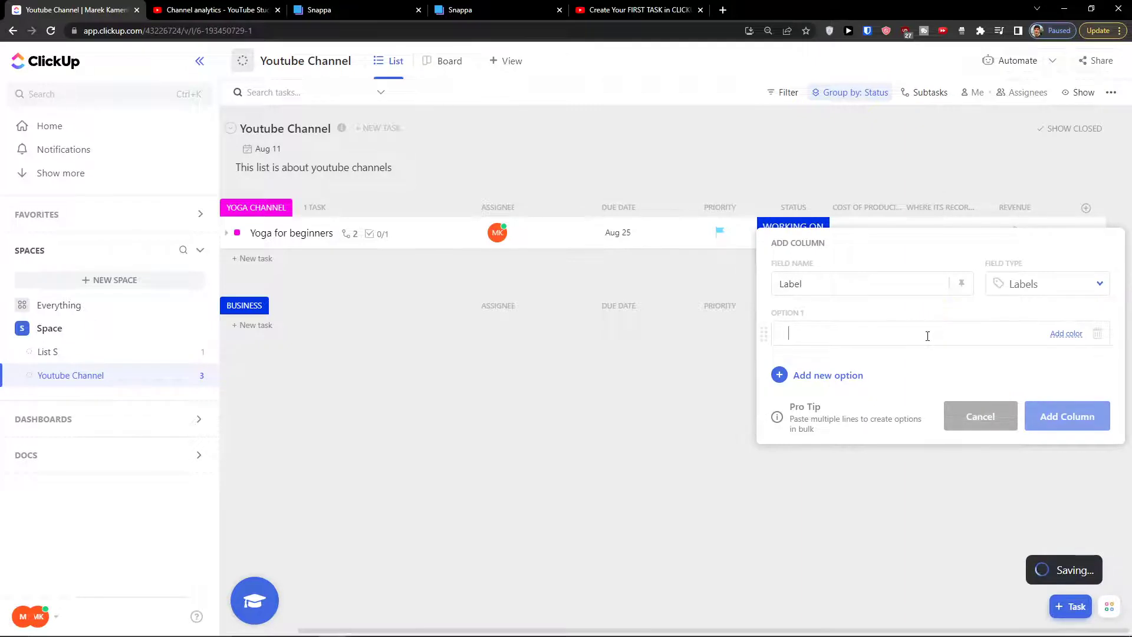
pyautogui.write('Youtube')
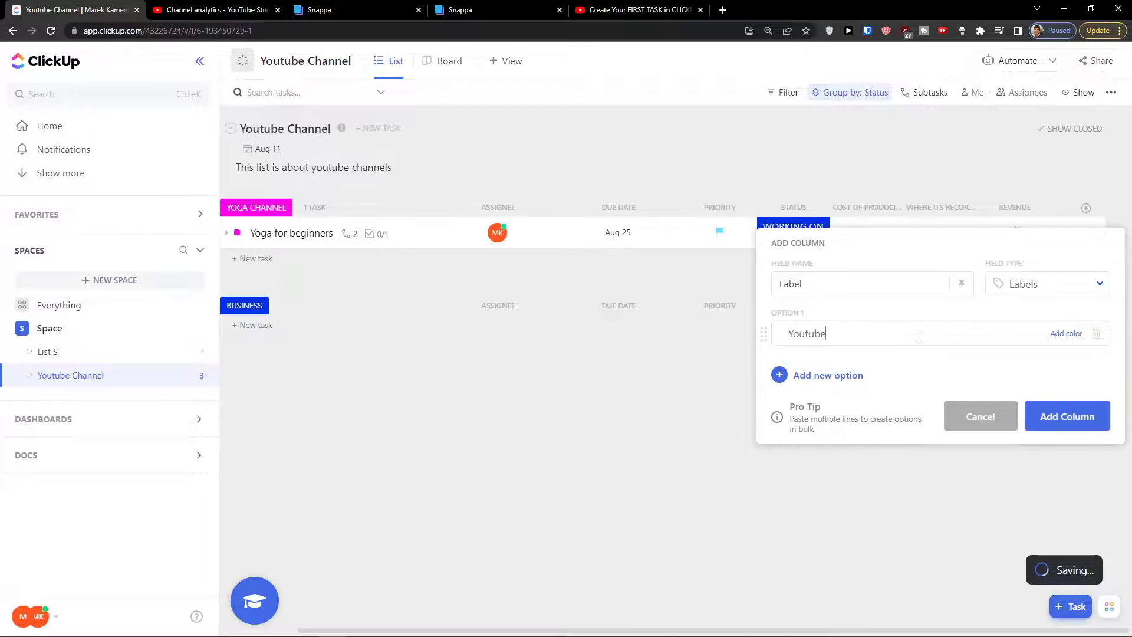
pyautogui.click(1075, 401)
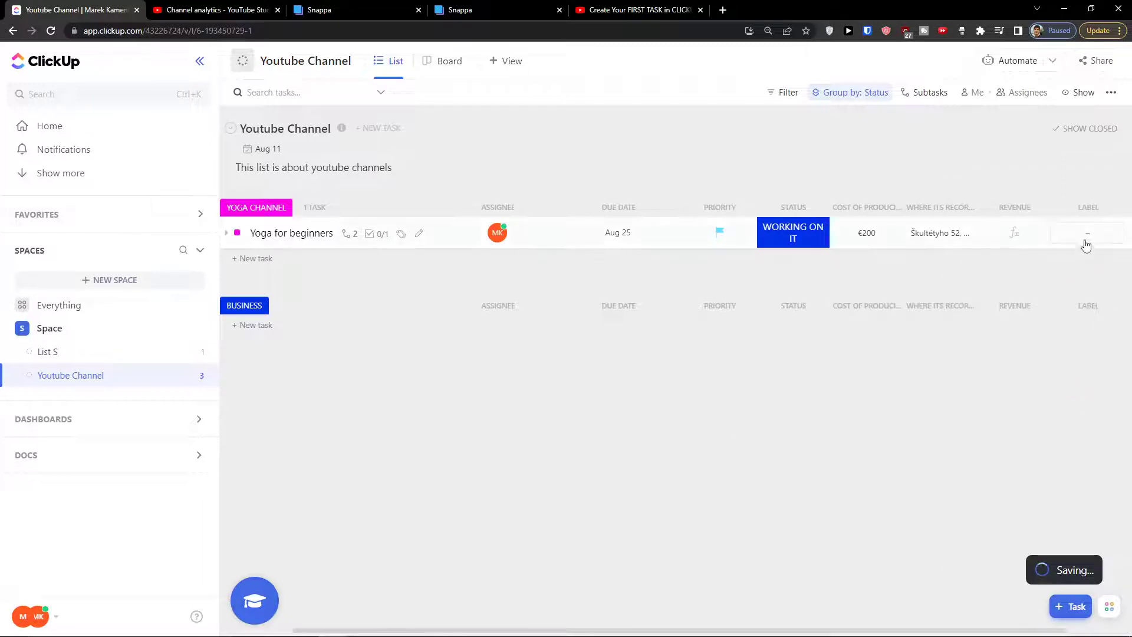
# Step: Assign the "Youtube" label to the "Yoga for beginners" task
pyautogui.click(1087, 236)
pyautogui.click(985, 316)
pyautogui.click(910, 499)
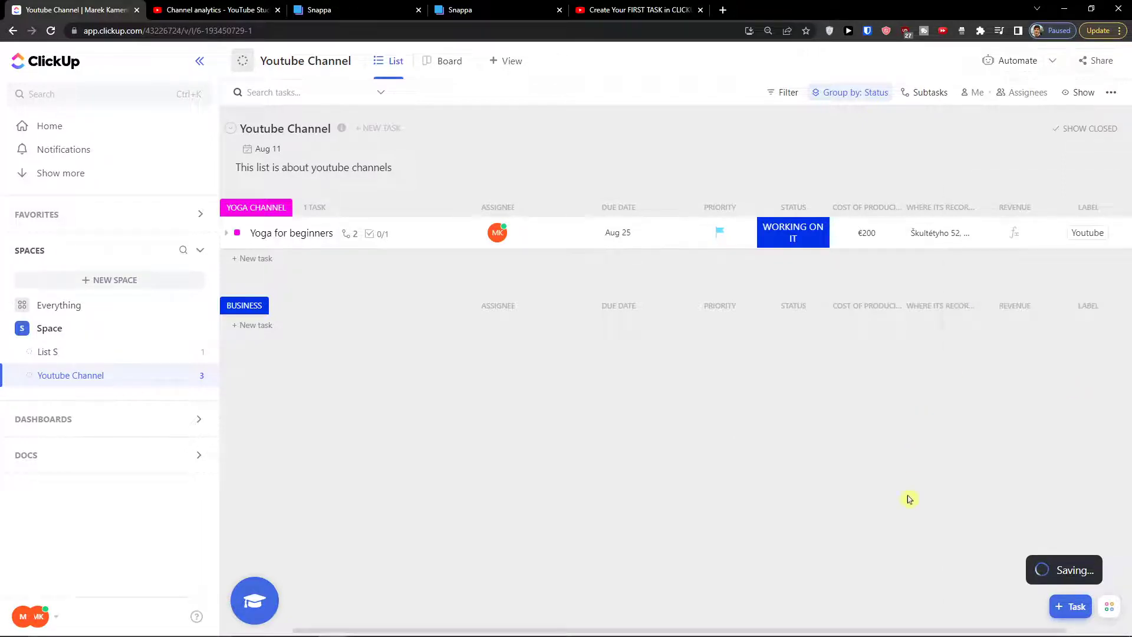
# Step: Add a Website column named "Youtube link" to the list
pyautogui.moveTo(839, 629); pyautogui.dragTo(935, 630)
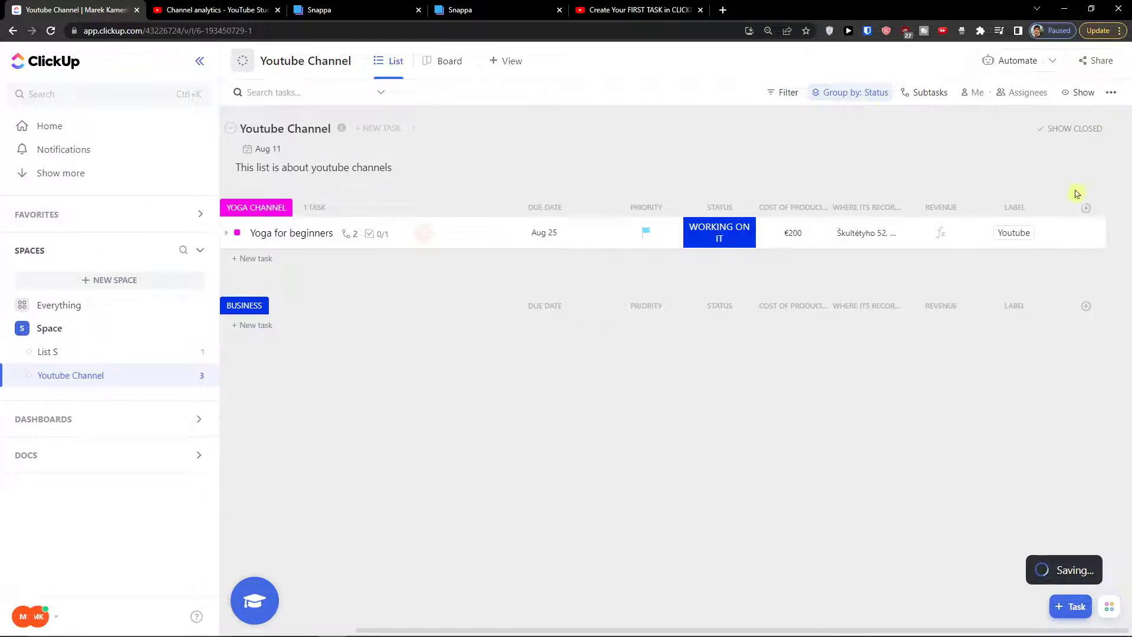
pyautogui.click(1084, 207)
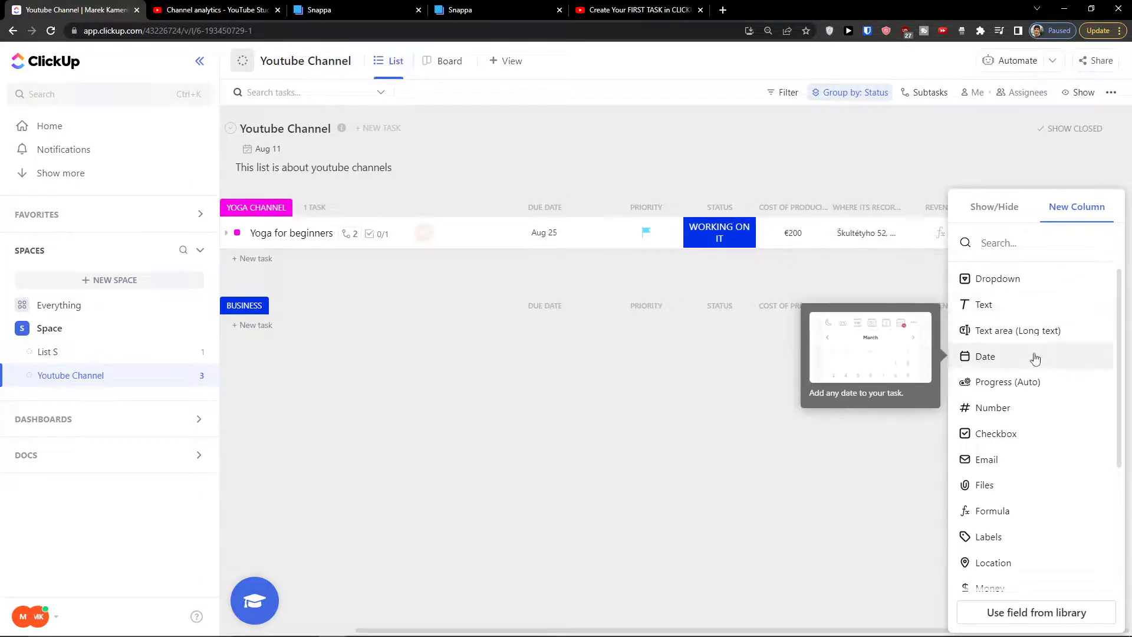
pyautogui.scroll(-3, 1036, 358)
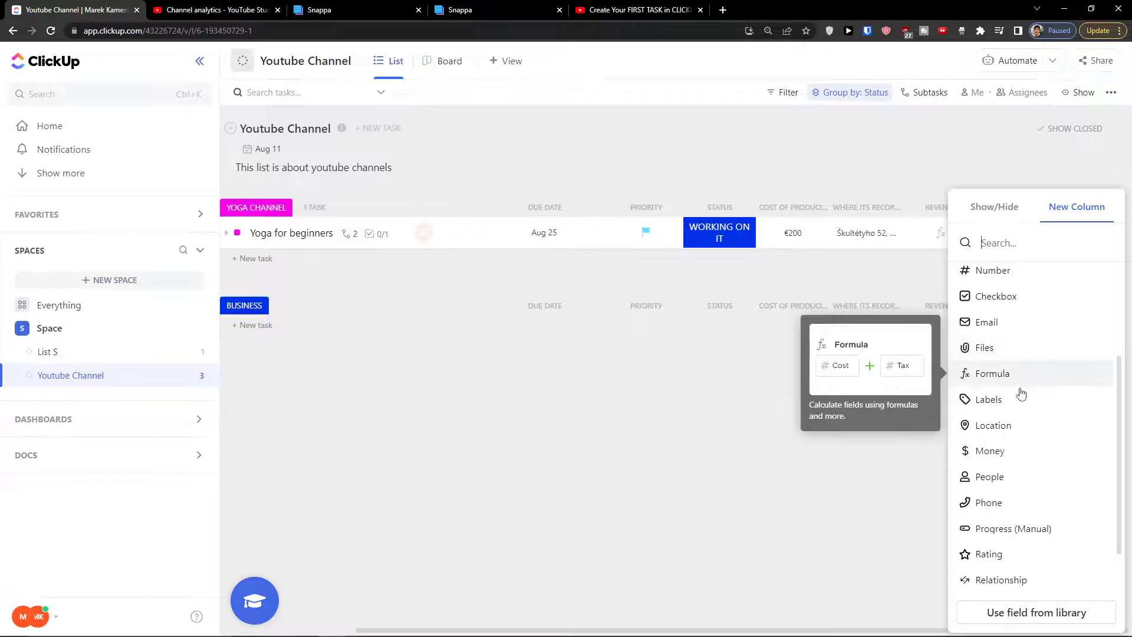
pyautogui.scroll(-1, 1008, 444)
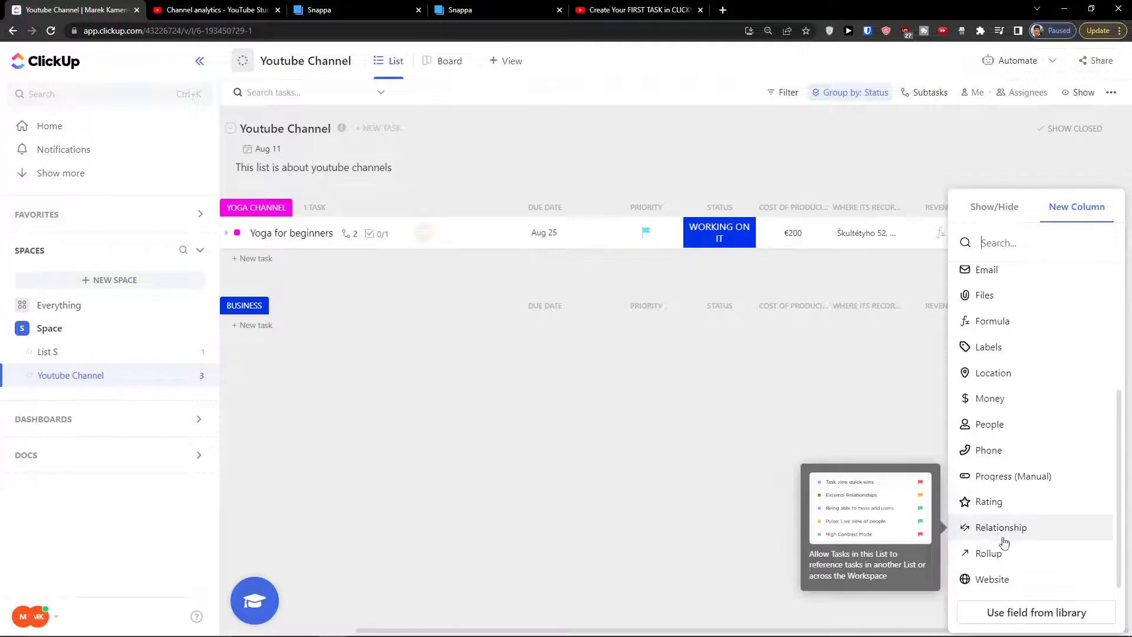
pyautogui.click(1005, 579)
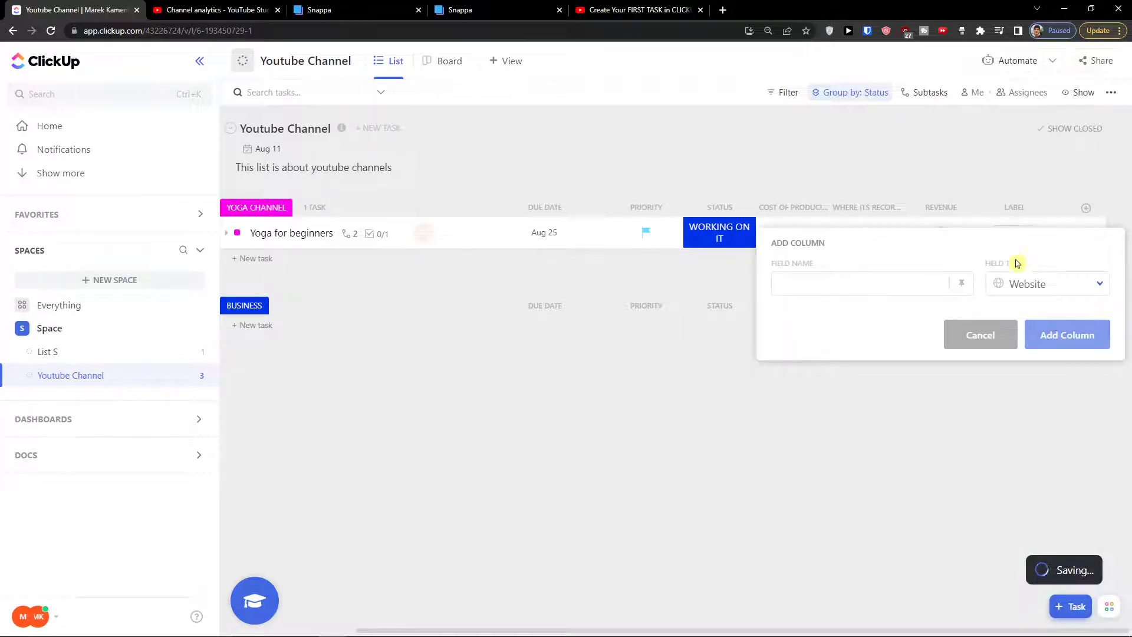
pyautogui.click(988, 289)
pyautogui.scroll(-5, 1022, 353)
pyautogui.scroll(-2, 1065, 366)
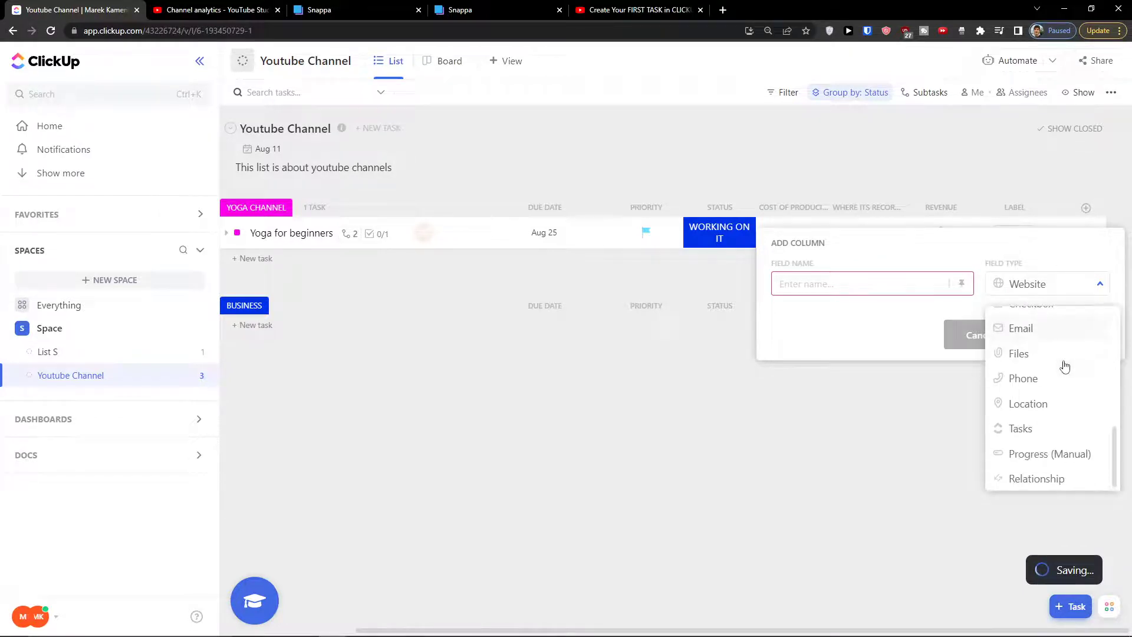
pyautogui.click(866, 286)
pyautogui.write('Youtube link')
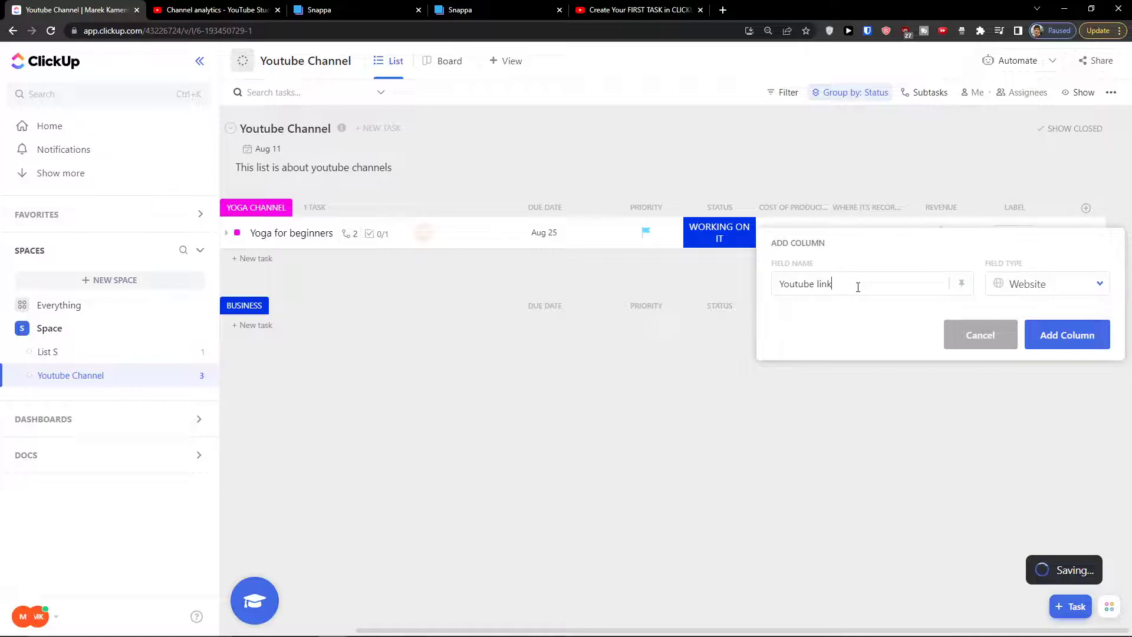
pyautogui.click(1083, 333)
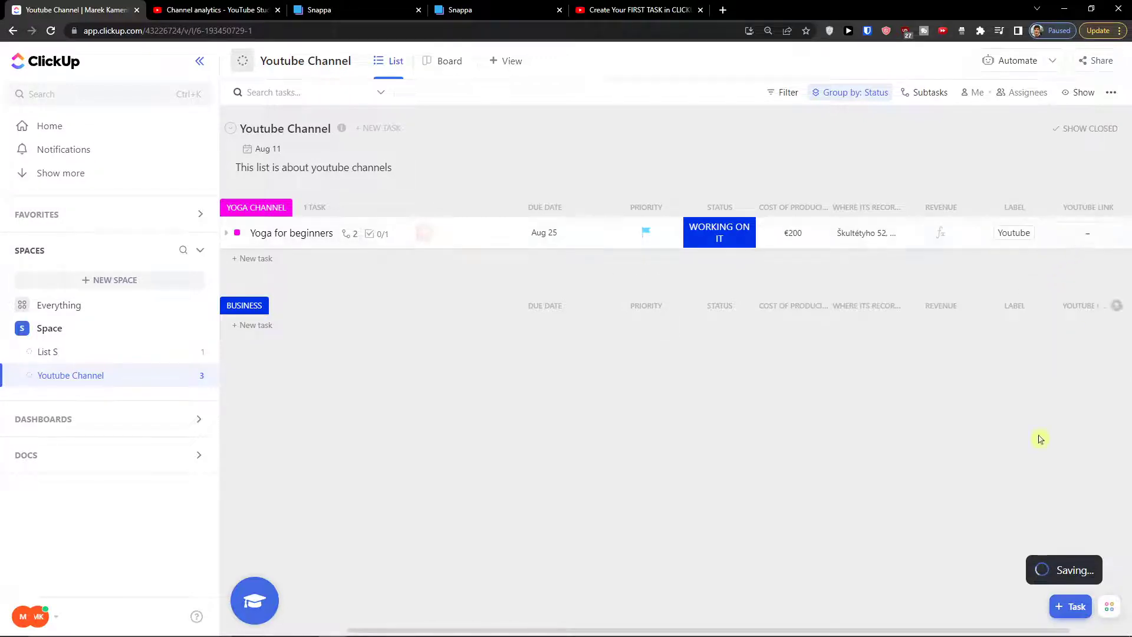
# Step: Search the available new column types for "ta" and close the search
pyautogui.moveTo(826, 629); pyautogui.dragTo(918, 609)
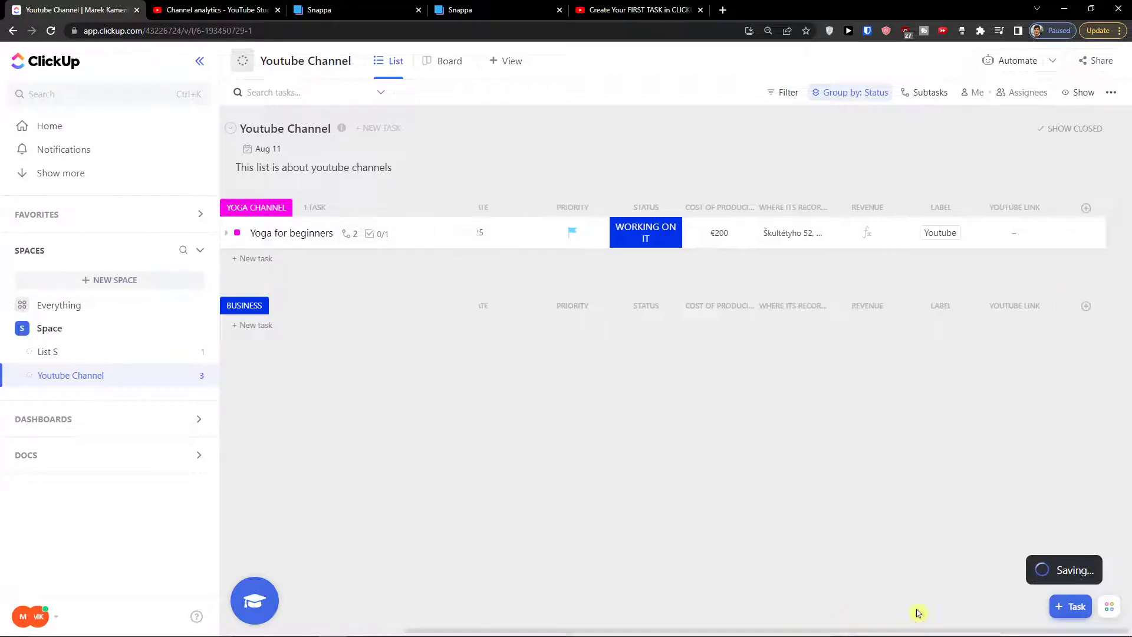
pyautogui.click(1086, 210)
pyautogui.scroll(-4, 1055, 413)
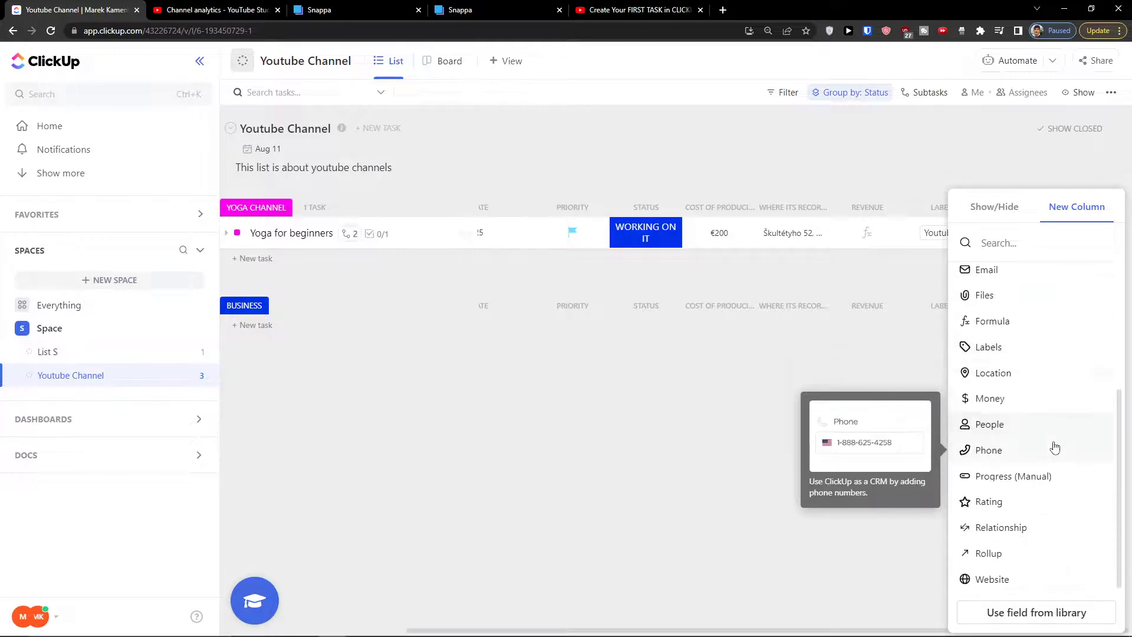
pyautogui.scroll(5, 1056, 447)
pyautogui.write('ta')
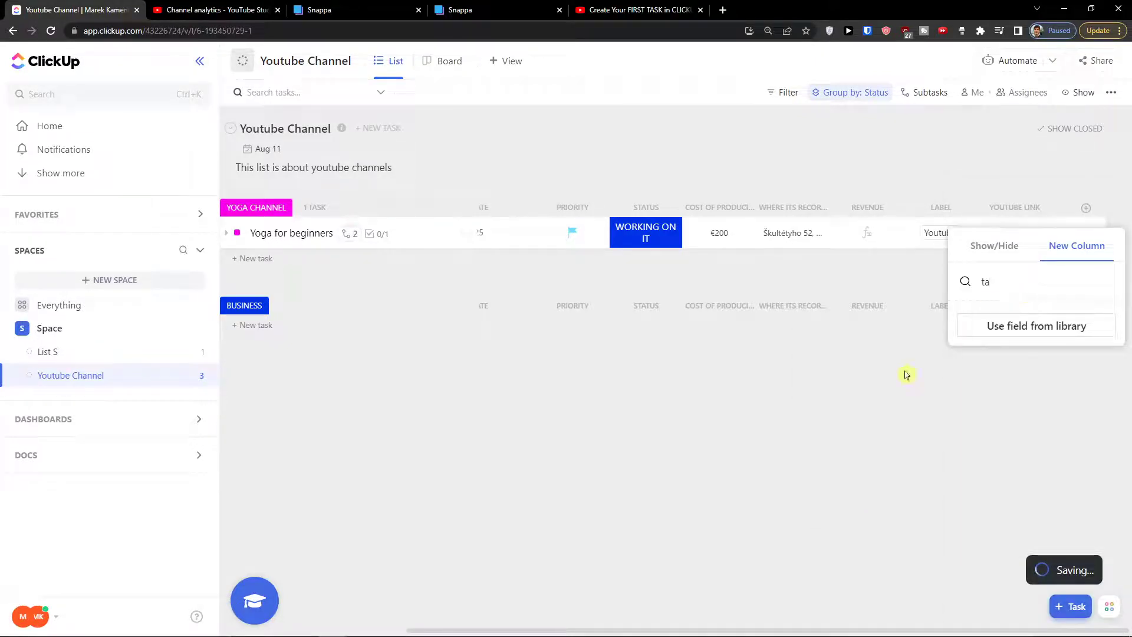
pyautogui.click(842, 407)
# Step: Add a column named "Task" with the Tasks field type, leaving rollup fields off
pyautogui.click(1086, 210)
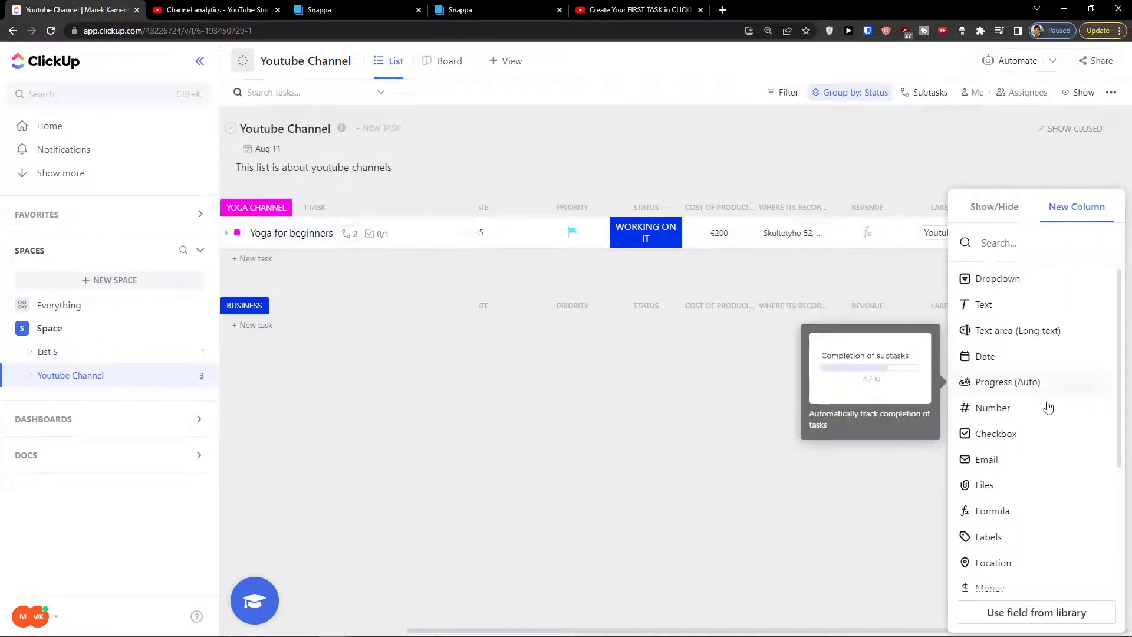
pyautogui.click(1016, 433)
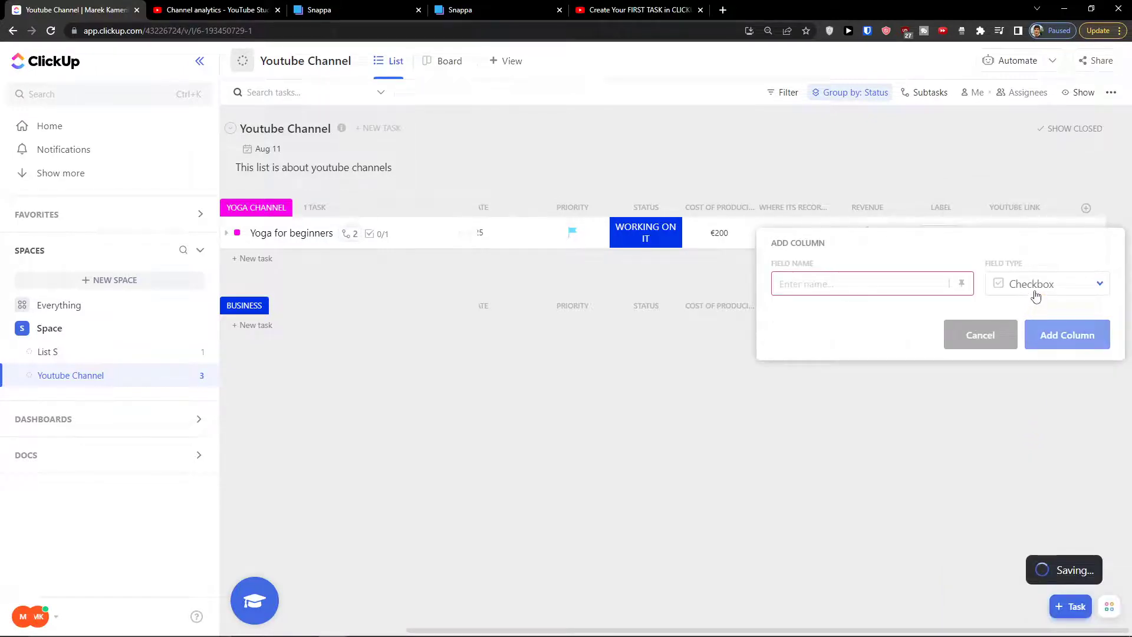
pyautogui.click(1036, 295)
pyautogui.scroll(-3, 1032, 443)
pyautogui.click(1041, 433)
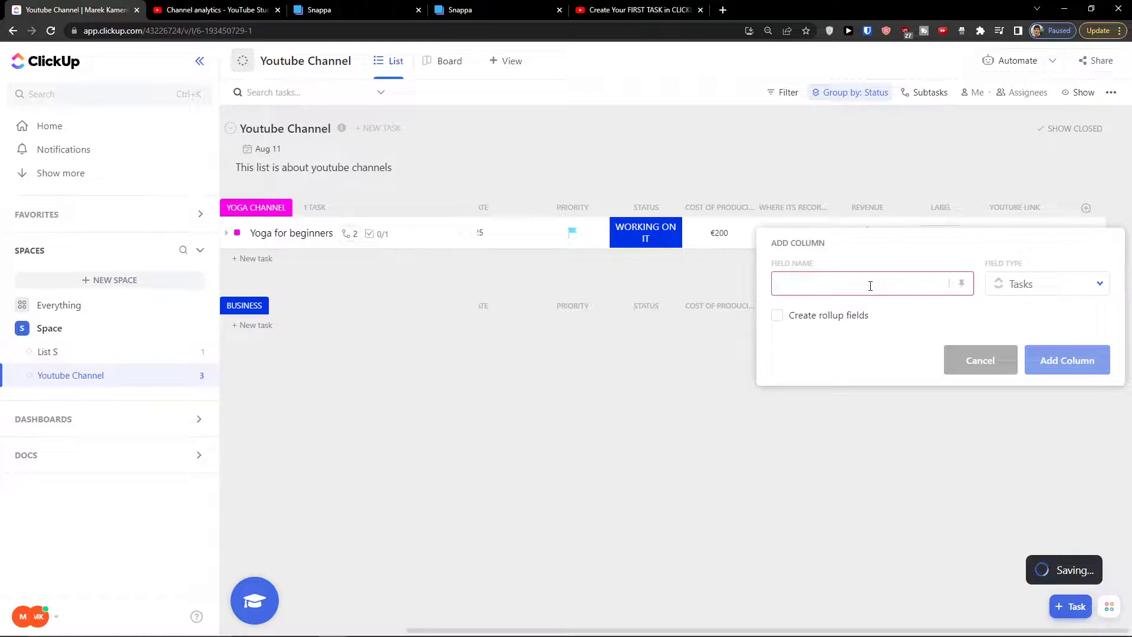
pyautogui.write('Task')
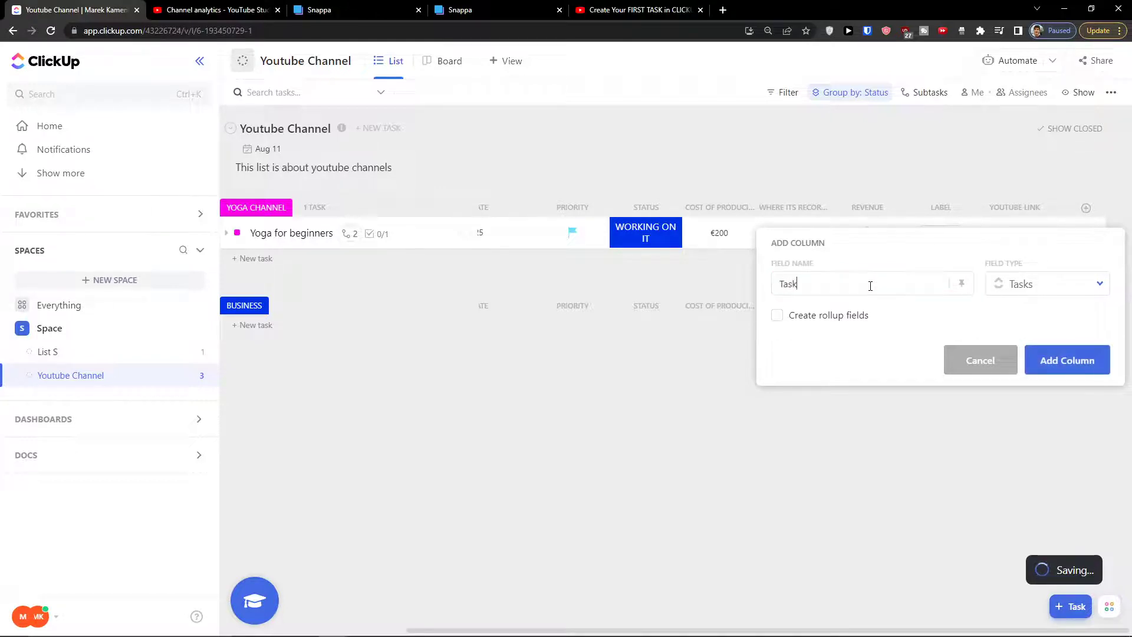
pyautogui.click(823, 324)
pyautogui.click(819, 325)
pyautogui.click(1066, 358)
# Step: Link the subtasks "yoga for beginners description of video" and "yoga thumbnail" in the Task column of "Yoga for beginners"
pyautogui.click(1095, 239)
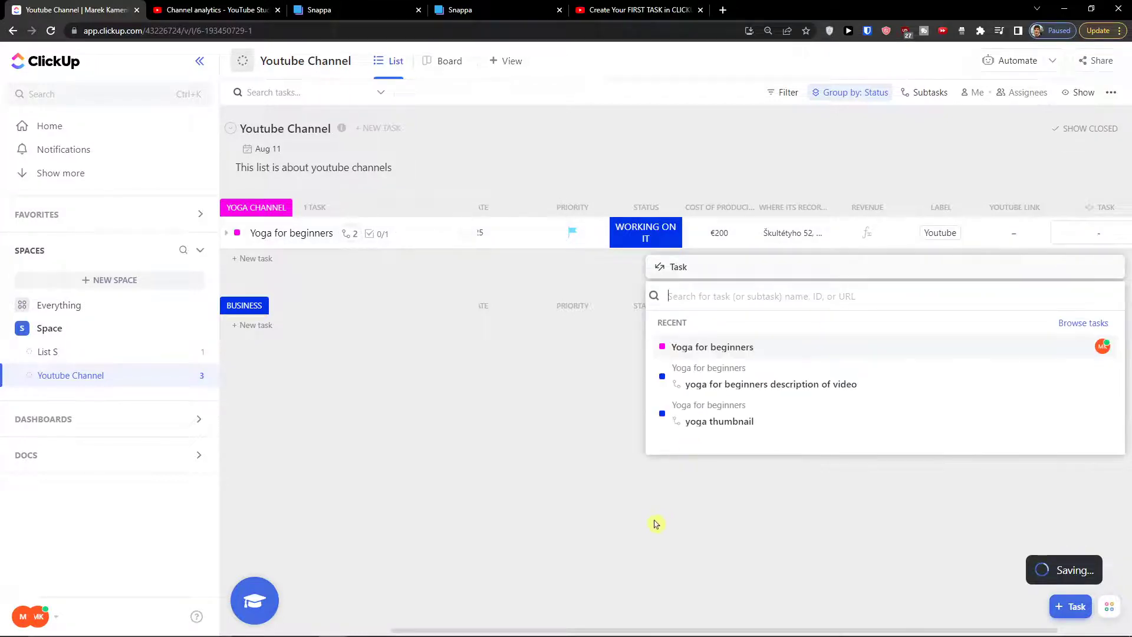
pyautogui.click(746, 386)
pyautogui.click(610, 488)
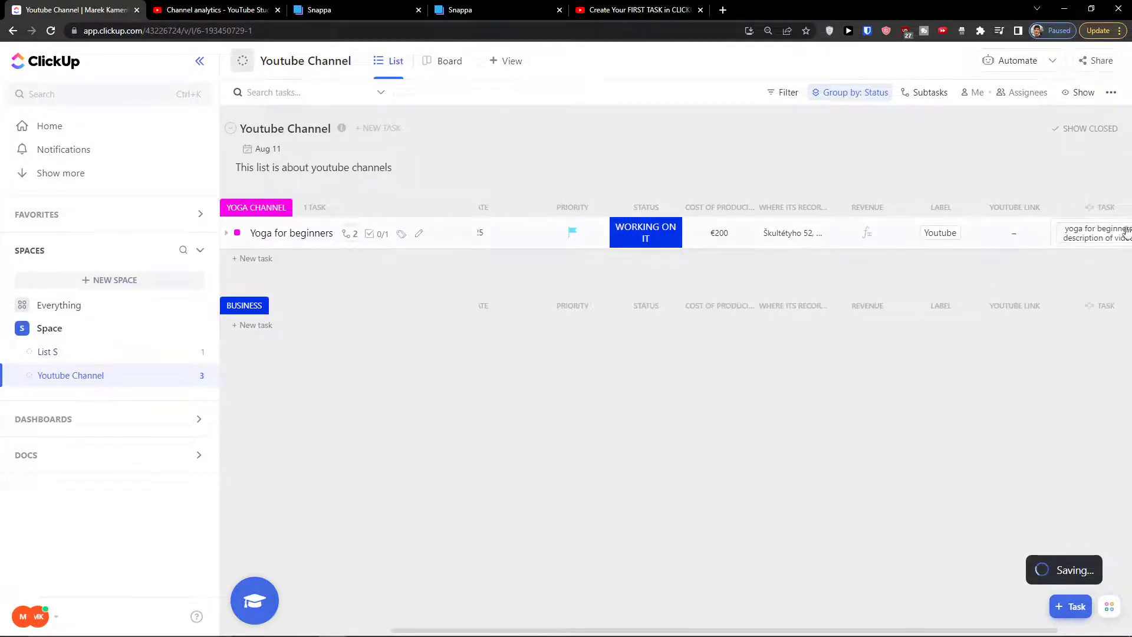
pyautogui.click(1082, 239)
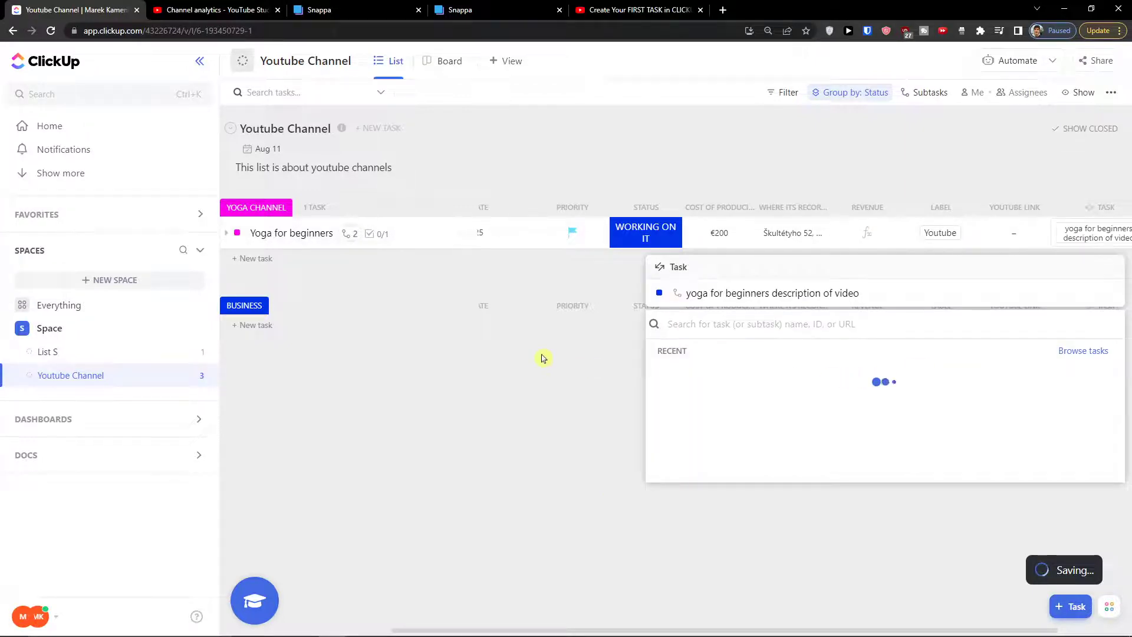
pyautogui.click(730, 413)
pyautogui.click(615, 420)
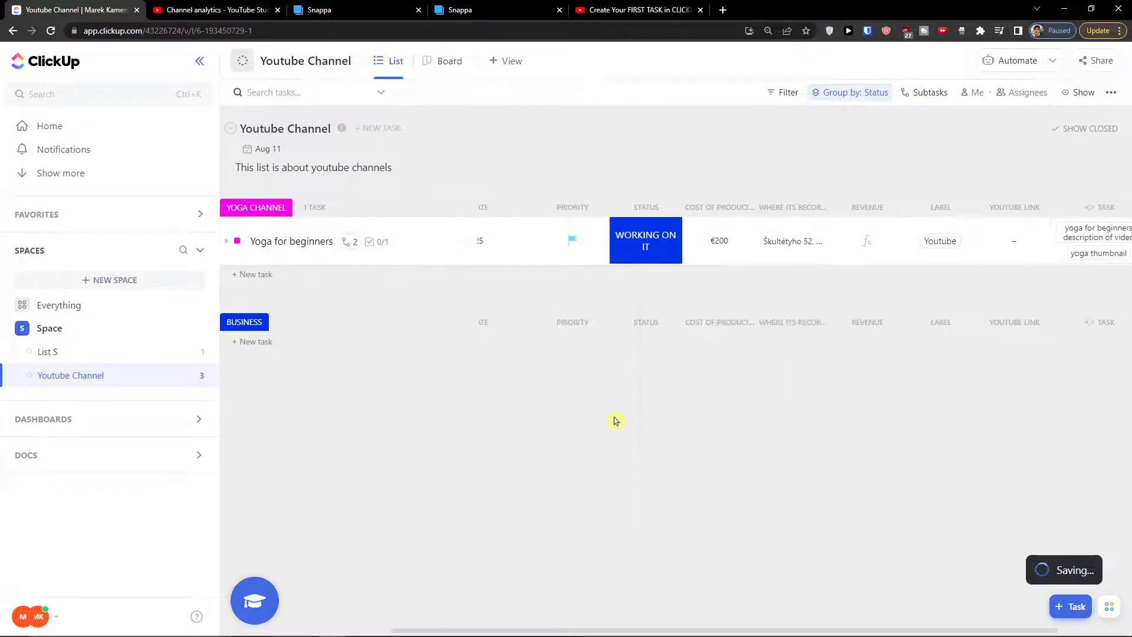
# Step: Create the task "How To Grow Business on Youtube" under the Business status and dismiss its creation notice
pyautogui.moveTo(649, 627); pyautogui.dragTo(427, 633)
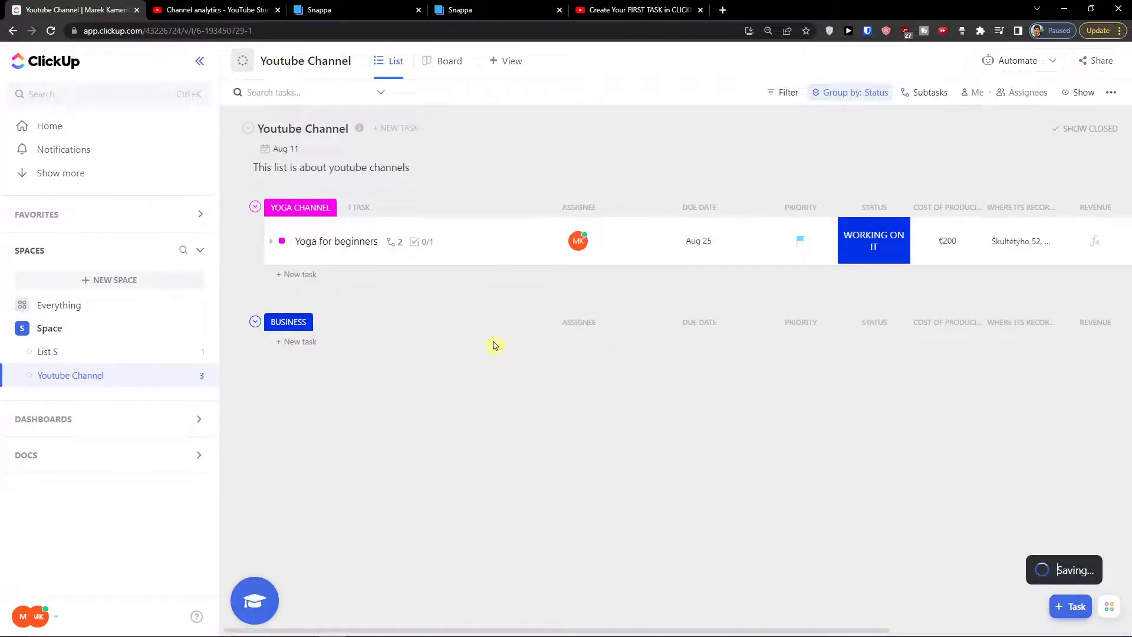
pyautogui.click(291, 343)
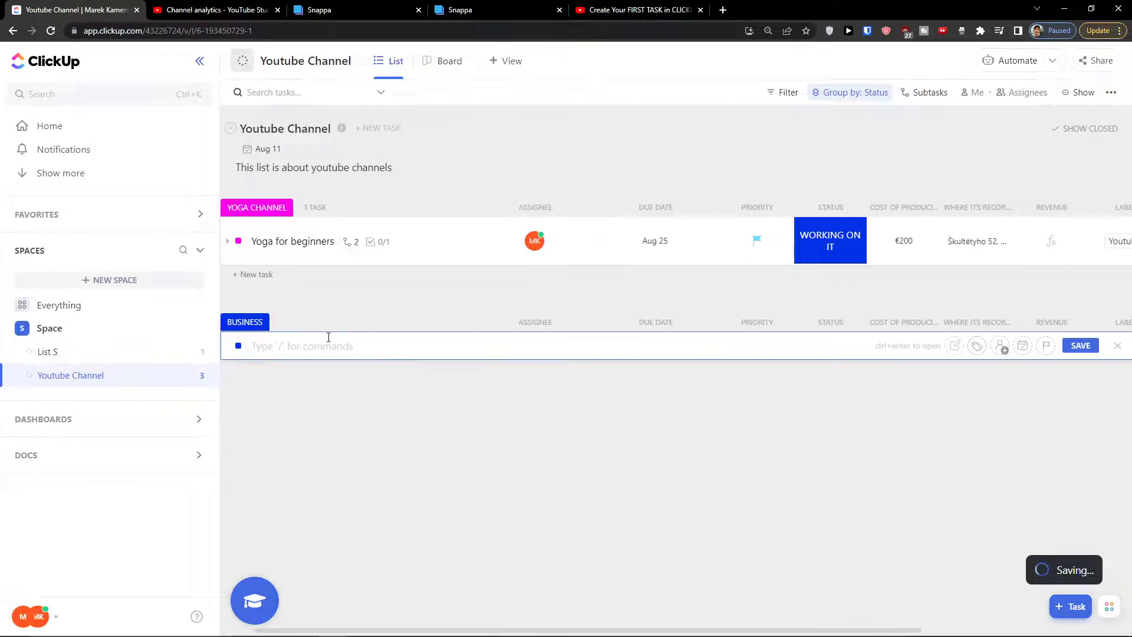
pyautogui.write('Y')
pyautogui.press('BackSpace')
pyautogui.write('How To Grow Business on Youtube')
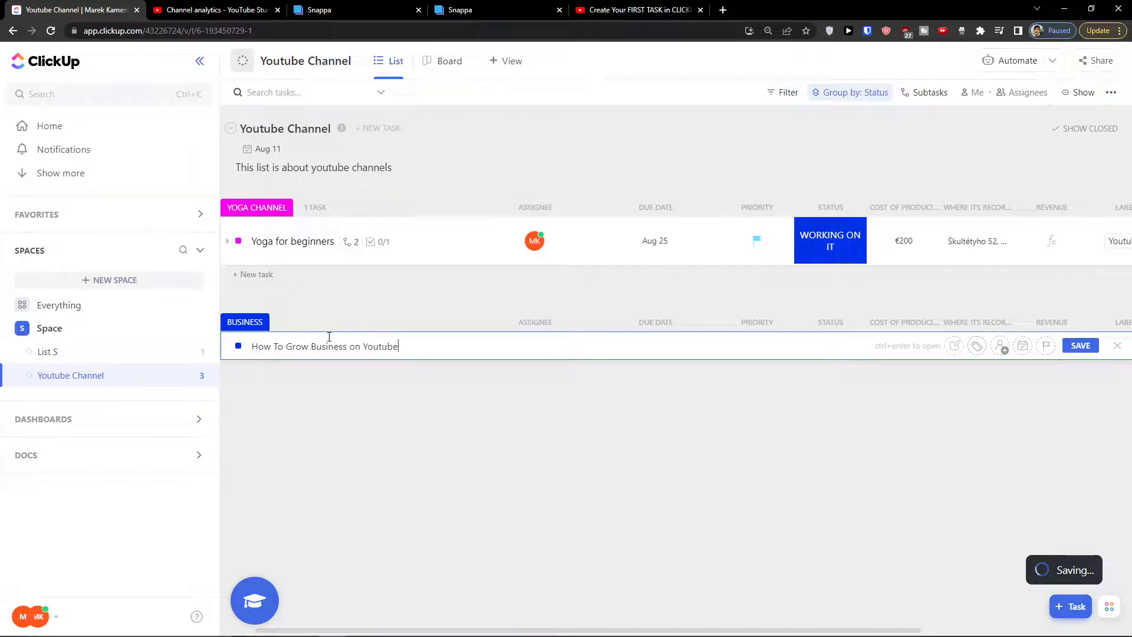
pyautogui.press('Return')
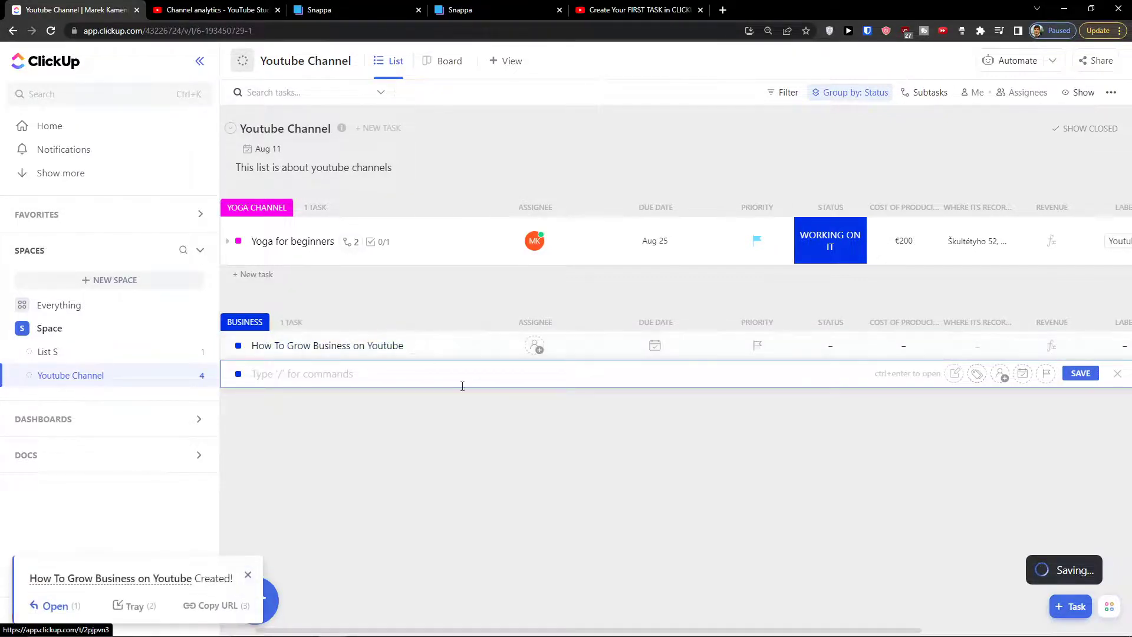
pyautogui.click(789, 452)
pyautogui.moveTo(629, 631); pyautogui.dragTo(519, 603)
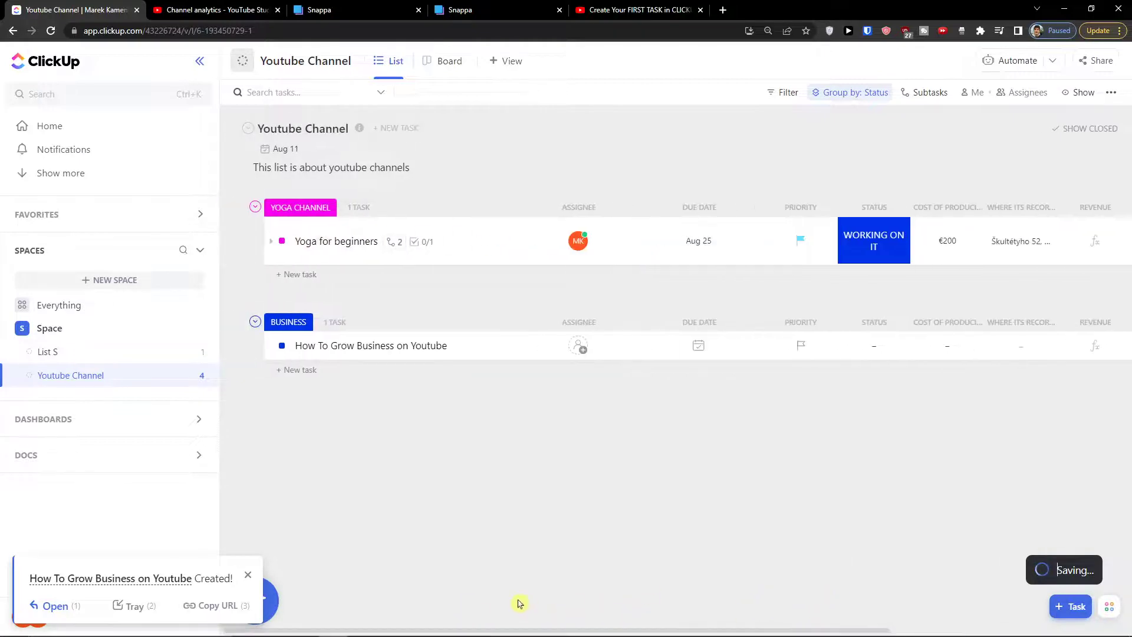
pyautogui.click(248, 574)
# Step: Examine the new task form and its alternative creation options, then close the form without creating a task
pyautogui.click(1060, 606)
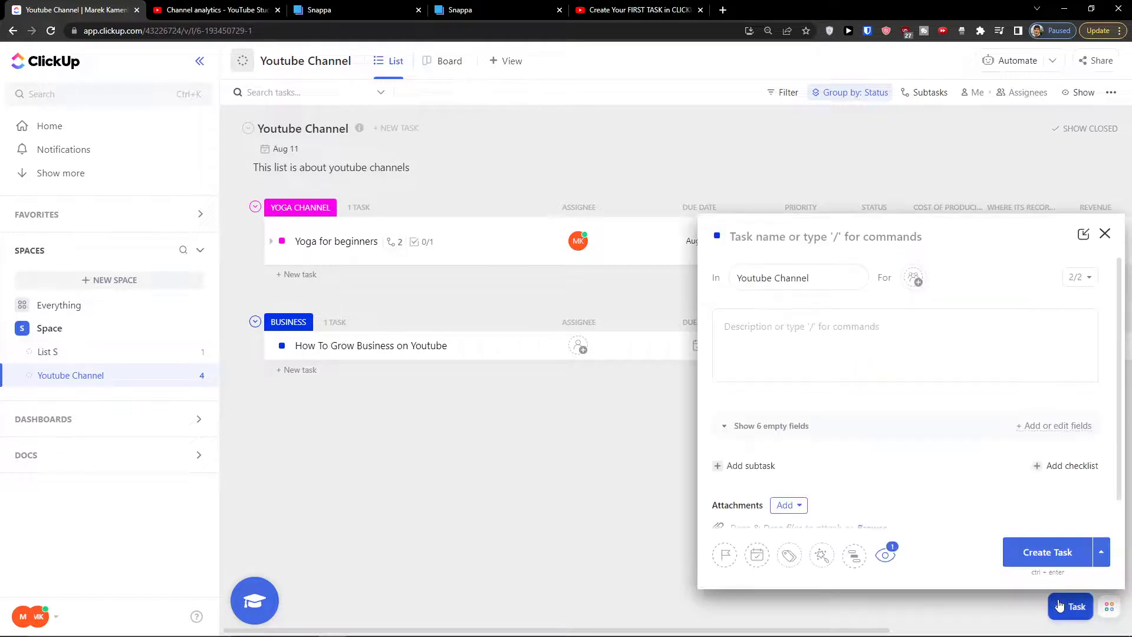
pyautogui.scroll(1, 921, 392)
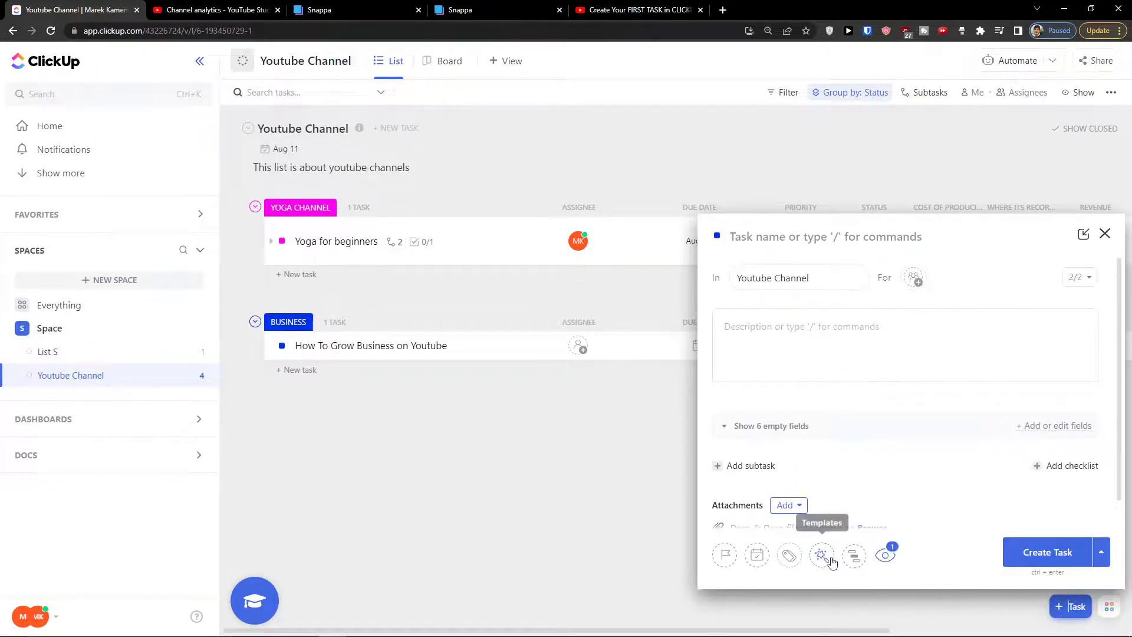
pyautogui.click(1101, 552)
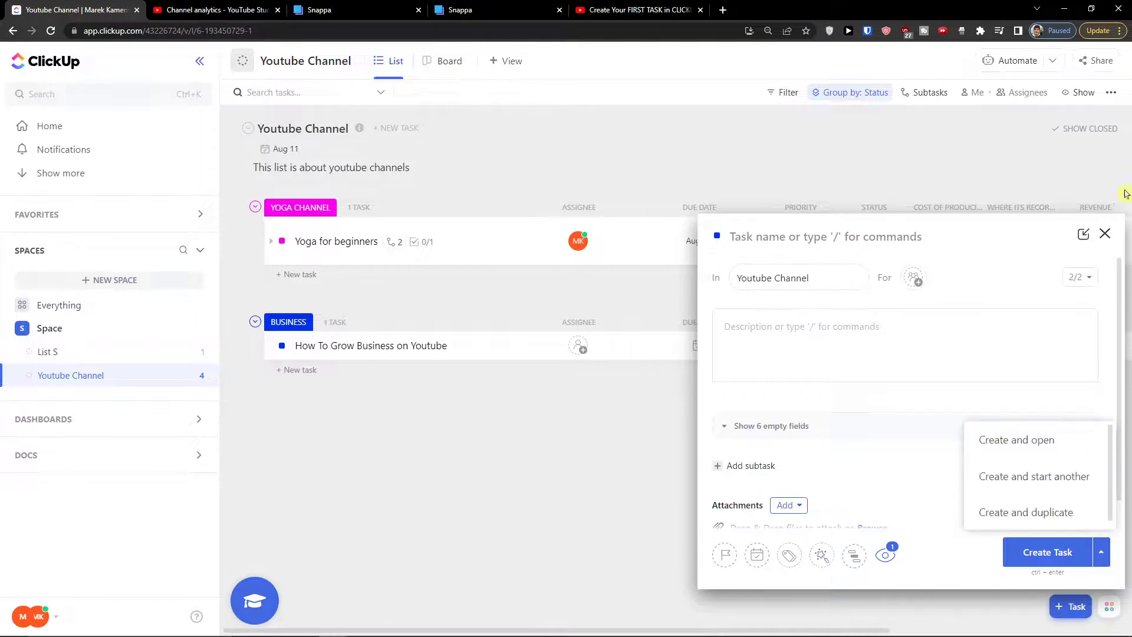
pyautogui.click(1104, 234)
# Step: Try to record a screen clip, dismissing the microphone request and cancelling the screen selection
pyautogui.click(1109, 609)
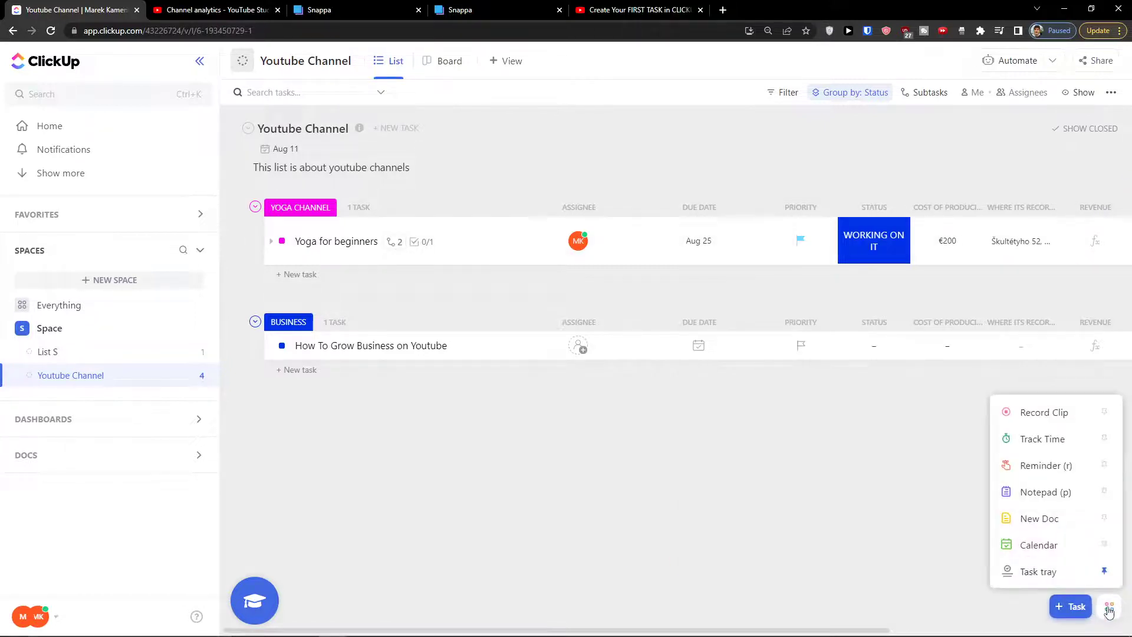
pyautogui.click(1073, 424)
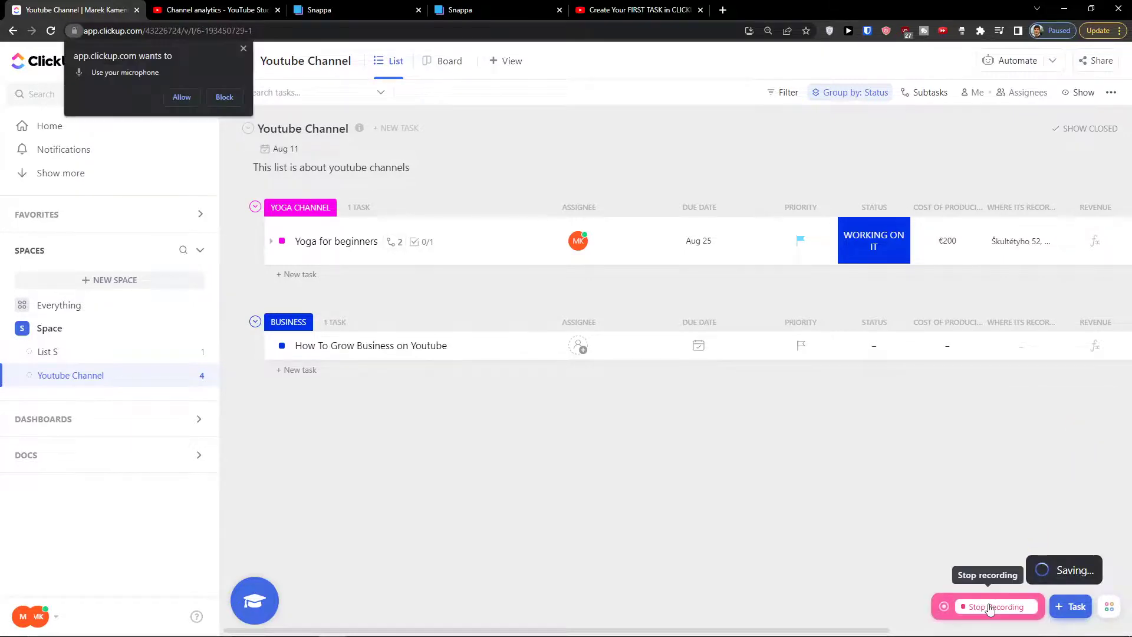
pyautogui.click(242, 51)
pyautogui.click(538, 170)
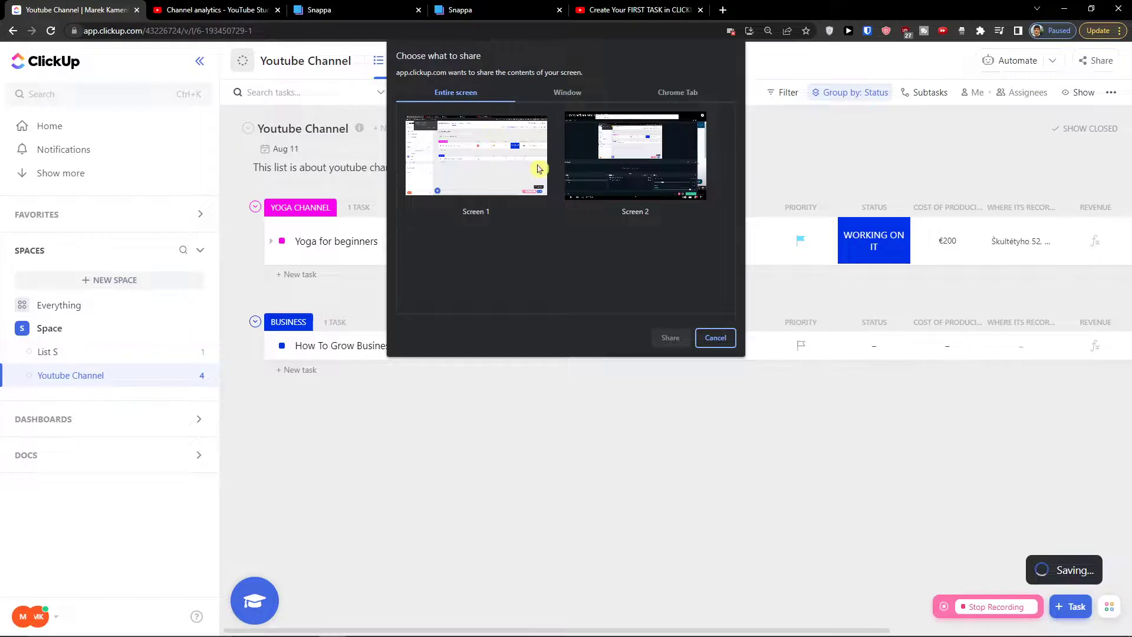
pyautogui.click(716, 339)
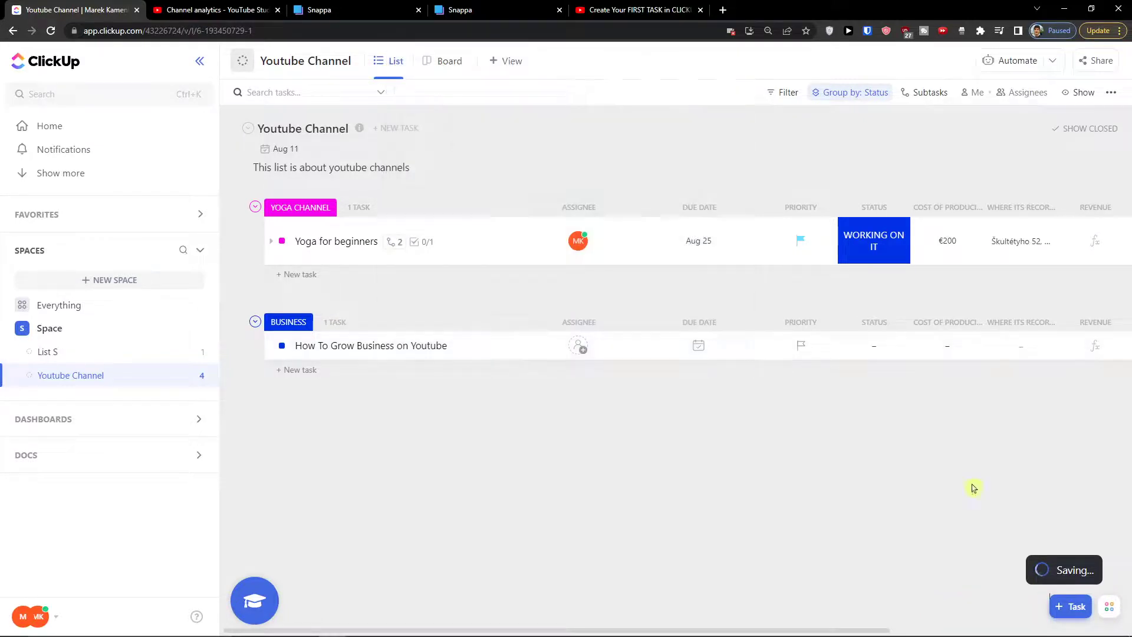
# Step: Examine the Track Time timer and its task selection without starting any tracking
pyautogui.click(1105, 609)
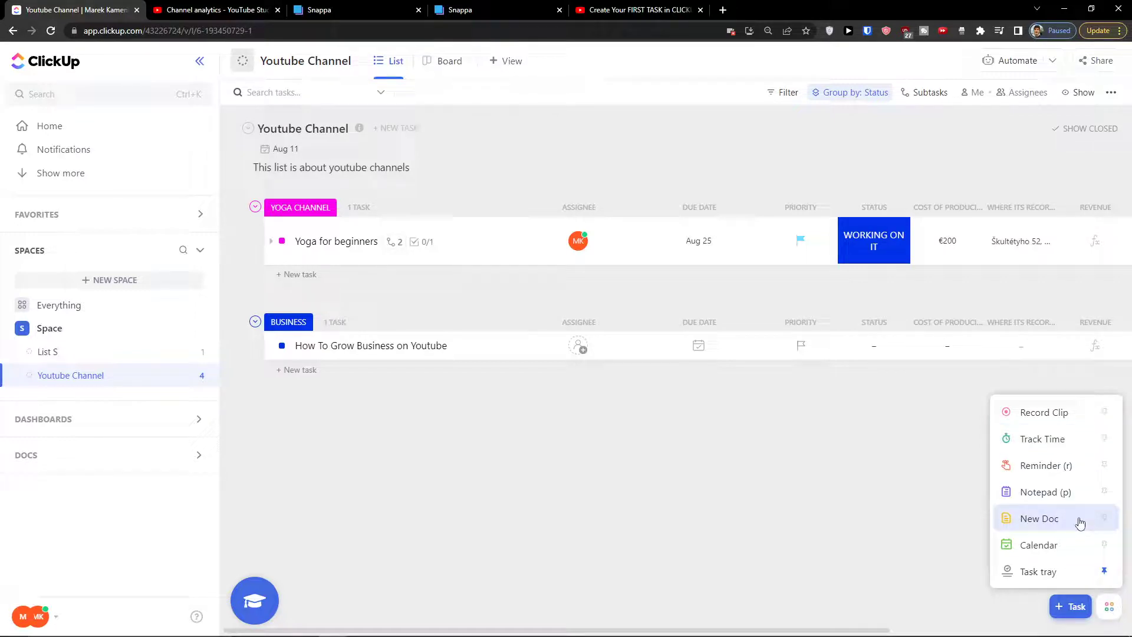
pyautogui.click(1081, 448)
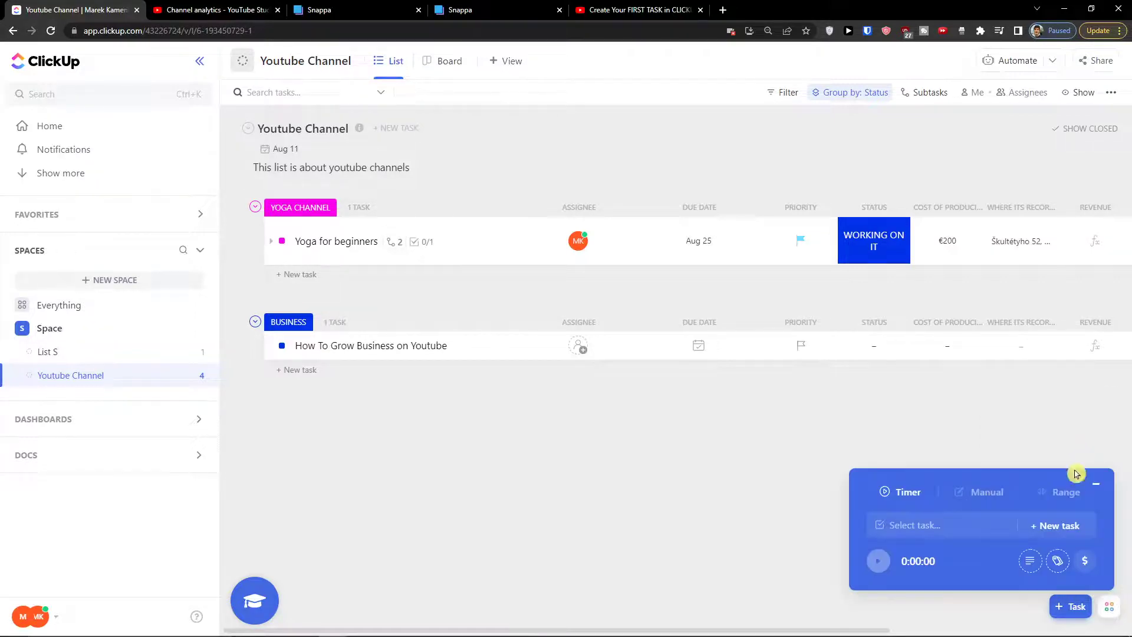
pyautogui.click(947, 535)
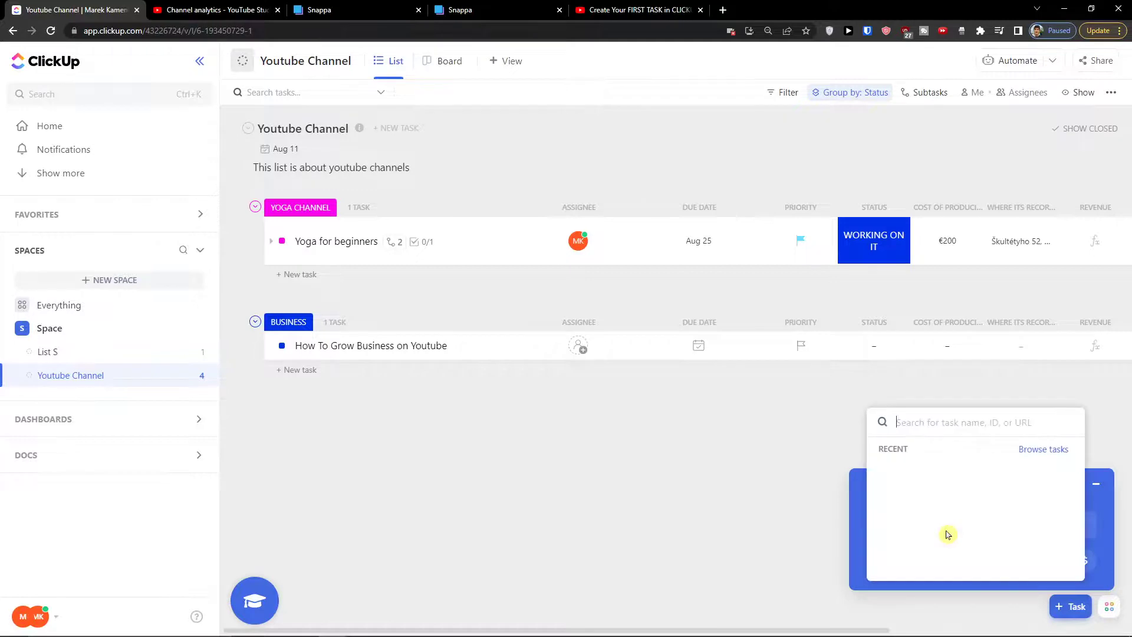
pyautogui.click(955, 398)
pyautogui.click(1103, 489)
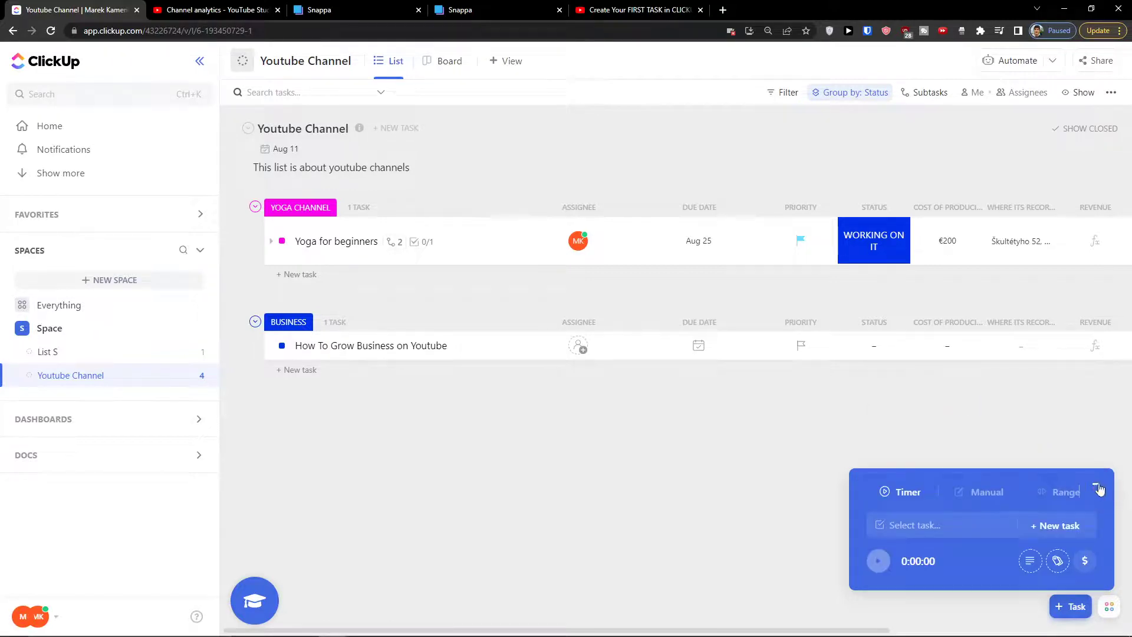
# Step: Examine the Reminder form, close it without creating a reminder, and show the quick-action tools again
pyautogui.click(1106, 617)
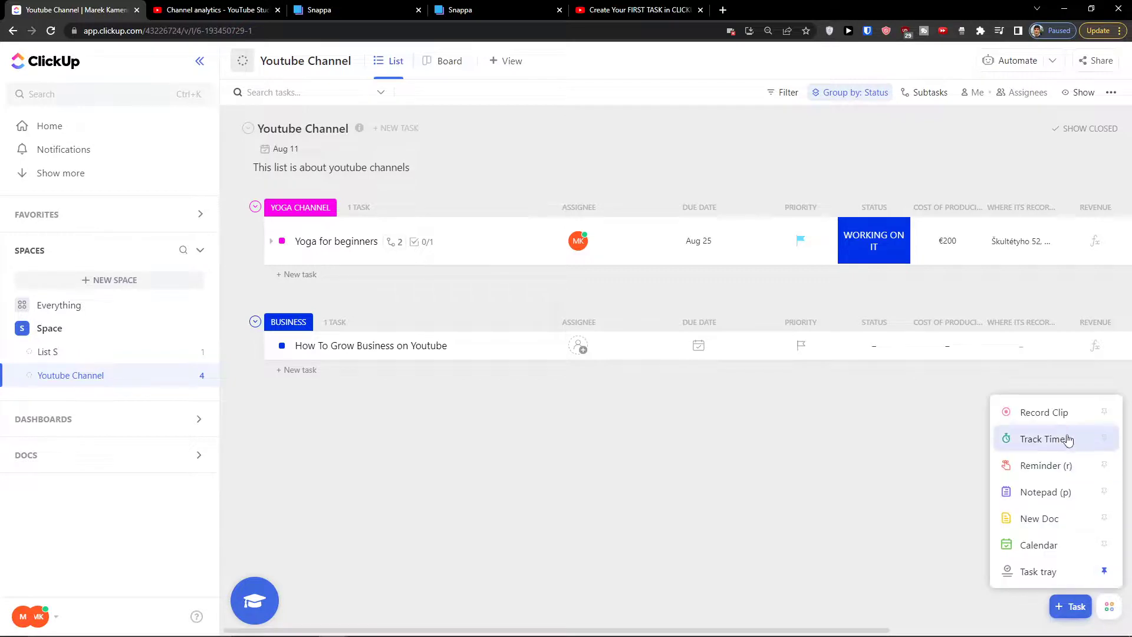
pyautogui.click(1077, 471)
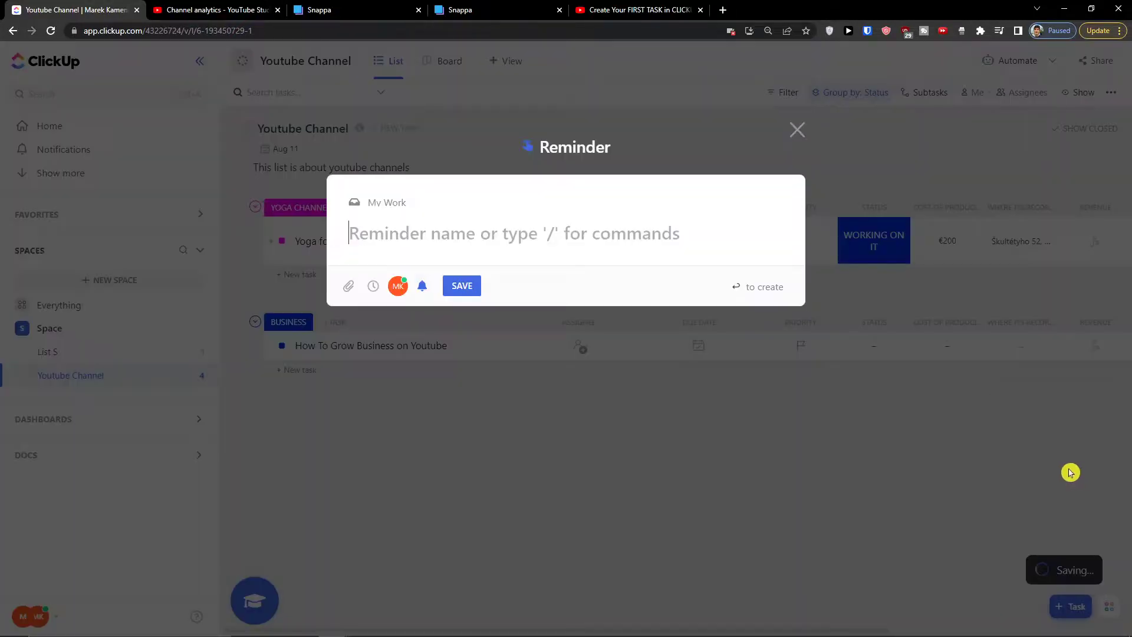
pyautogui.click(797, 129)
pyautogui.click(1109, 607)
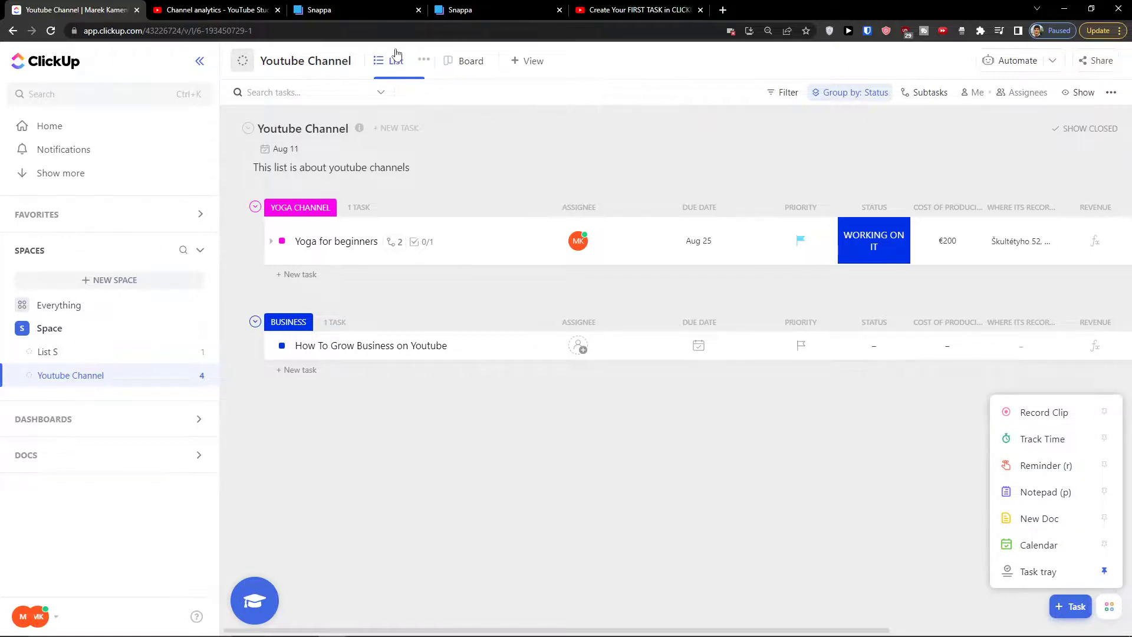
# Step: Switch to the Board view and examine its view settings and options, leaving the view name as it is
pyautogui.click(447, 65)
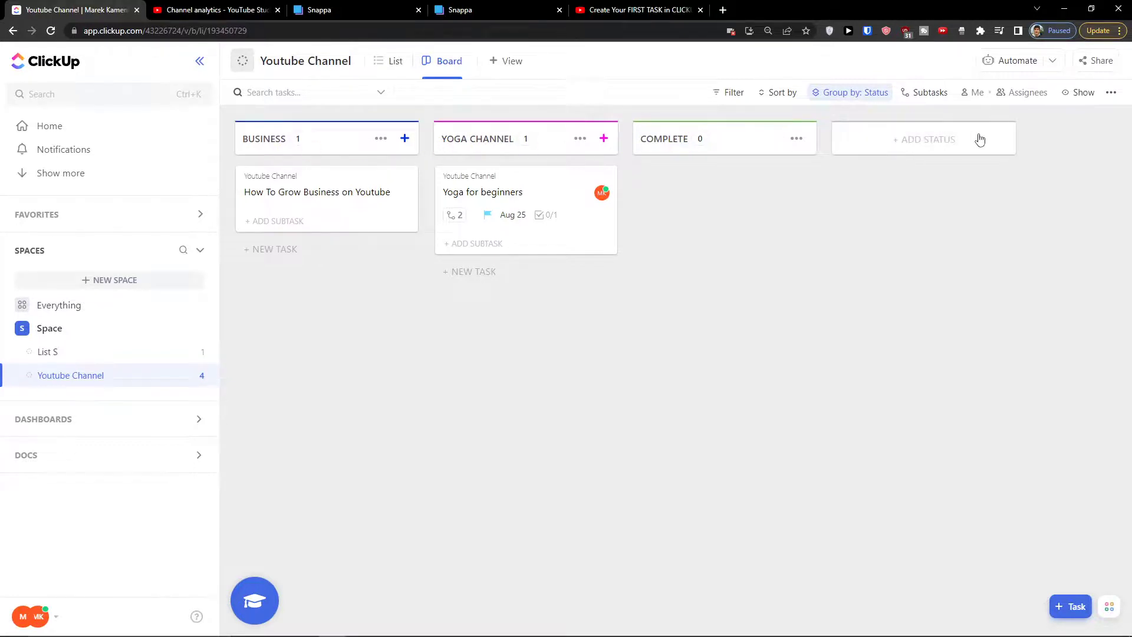
pyautogui.click(1112, 93)
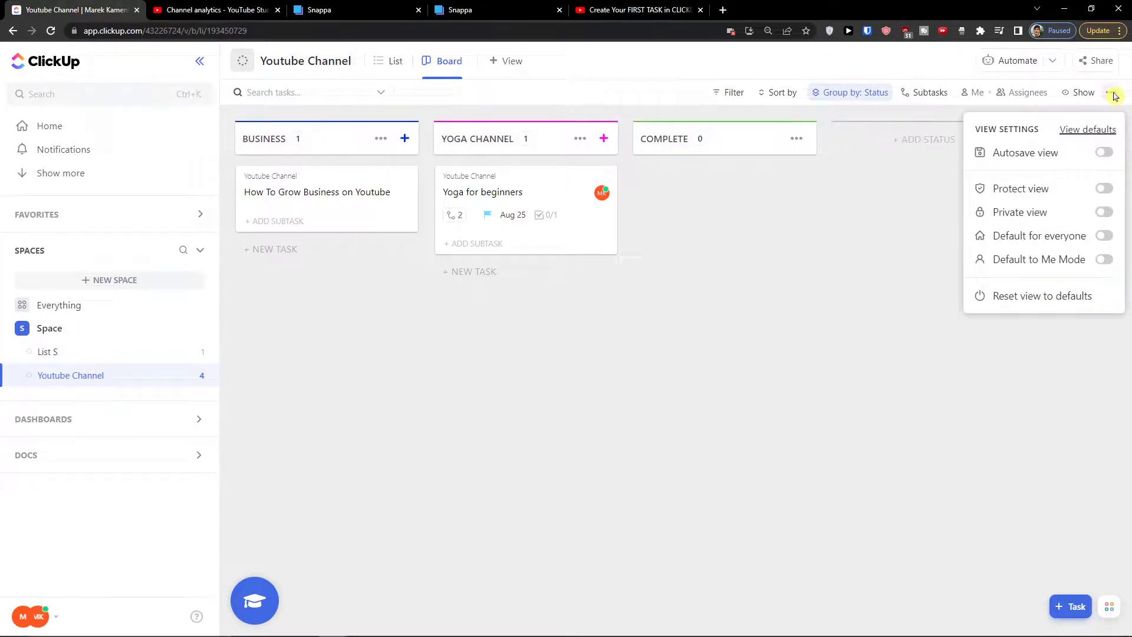
pyautogui.click(913, 237)
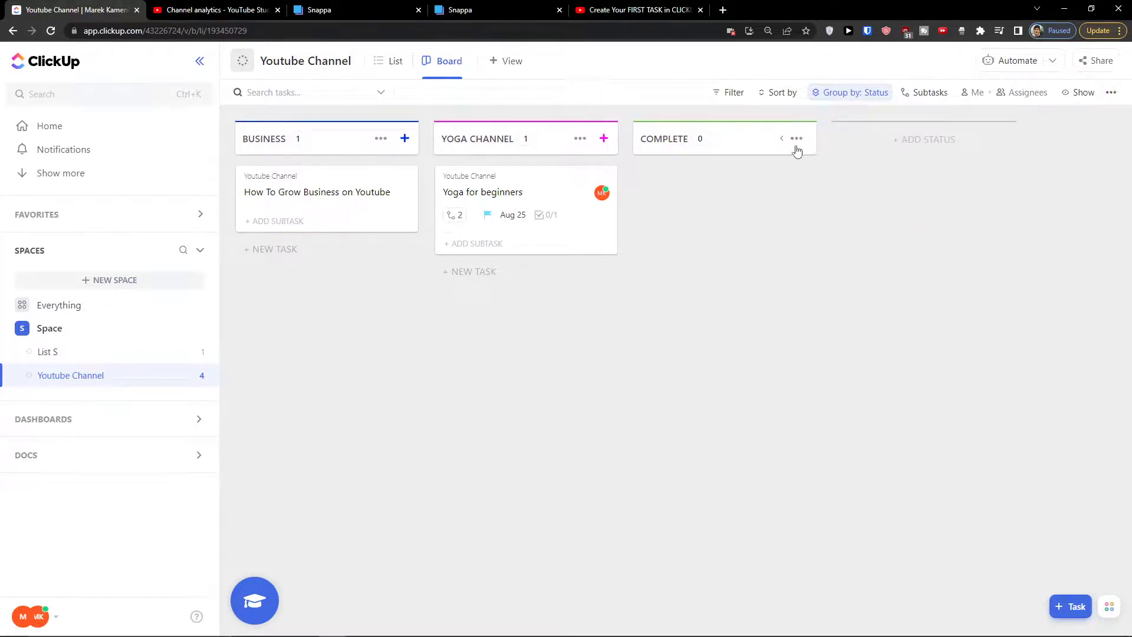
pyautogui.click(462, 62)
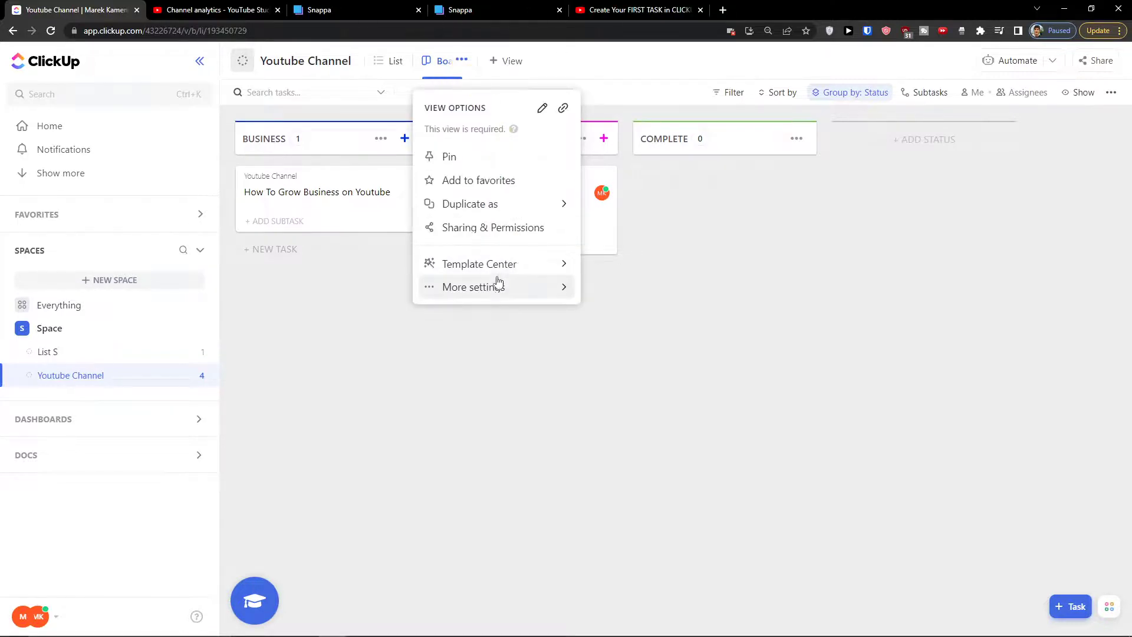
pyautogui.moveTo(497, 284)
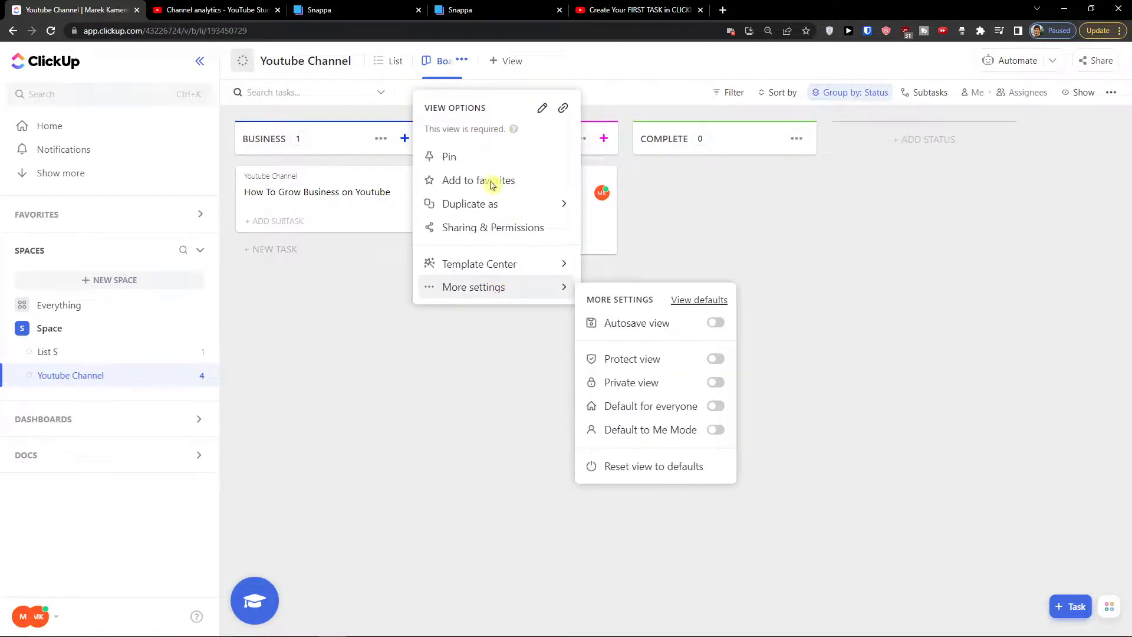
pyautogui.click(542, 110)
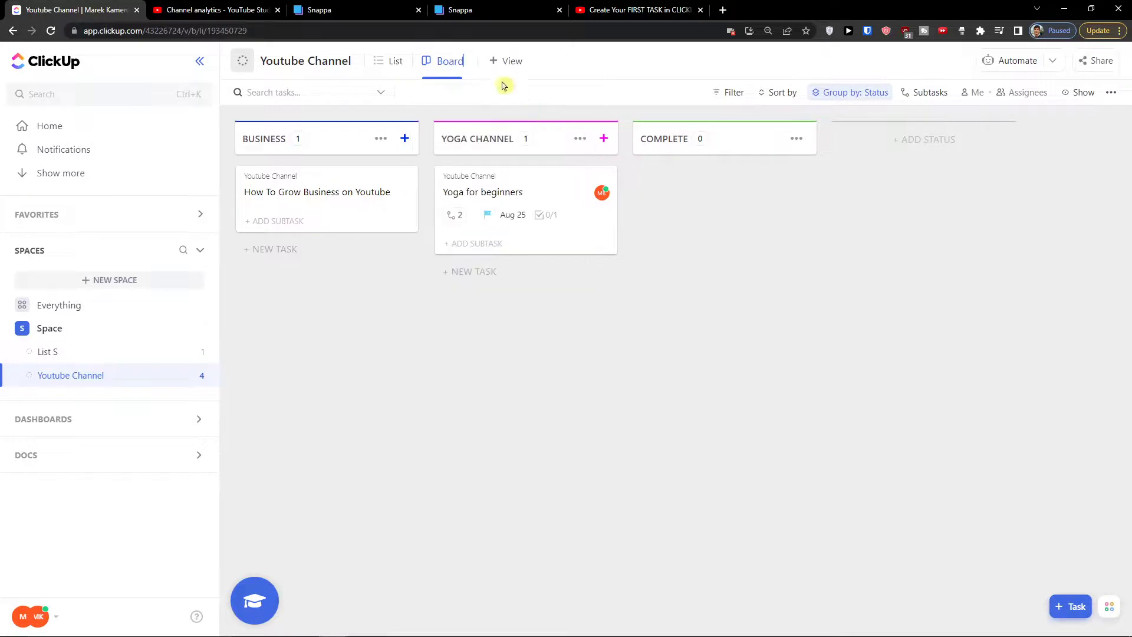
pyautogui.doubleClick(462, 63)
pyautogui.click(917, 339)
# Step: Add a "NOT WORKED YET" status column to the board
pyautogui.click(924, 139)
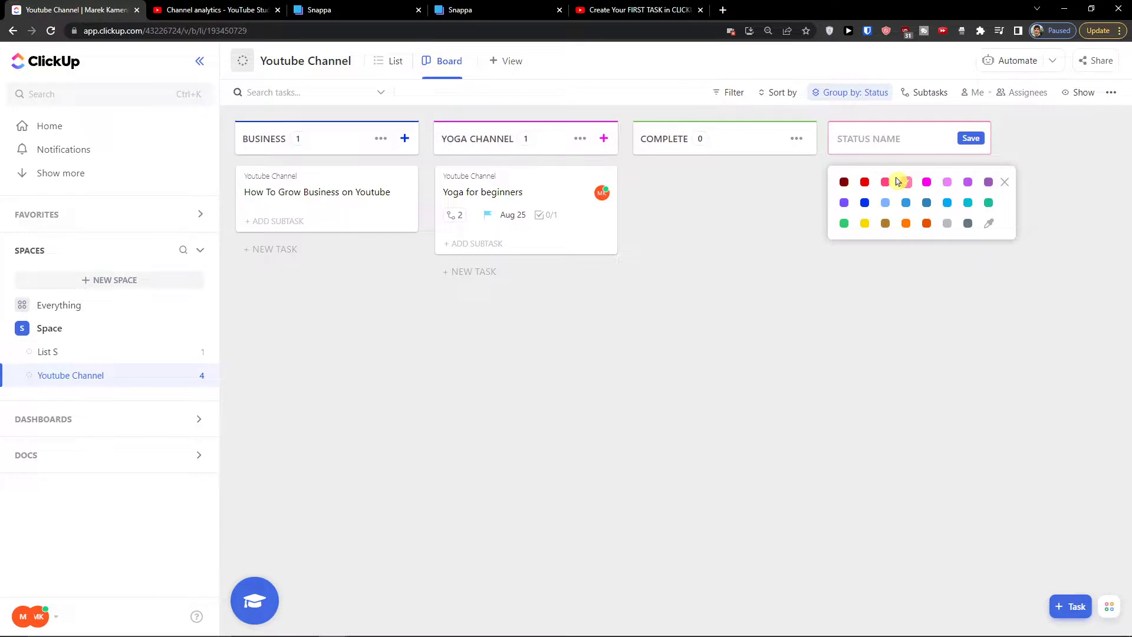
pyautogui.write('NOT')
pyautogui.press('Return')
pyautogui.click(903, 141)
pyautogui.click(902, 141)
pyautogui.write('NOT WORKED YET')
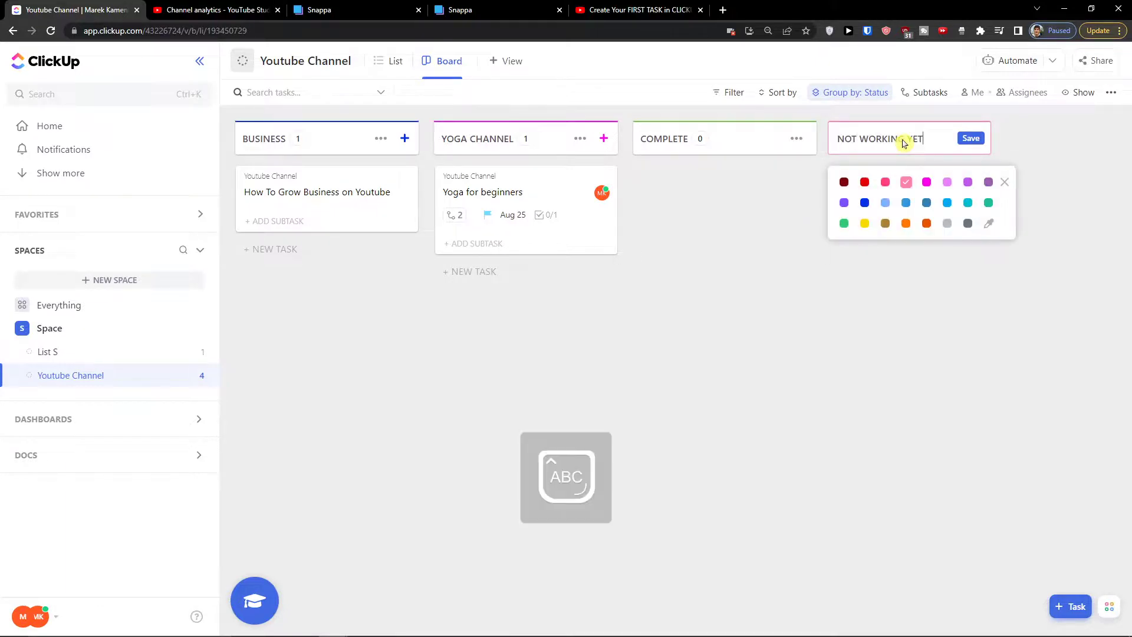
pyautogui.click(970, 138)
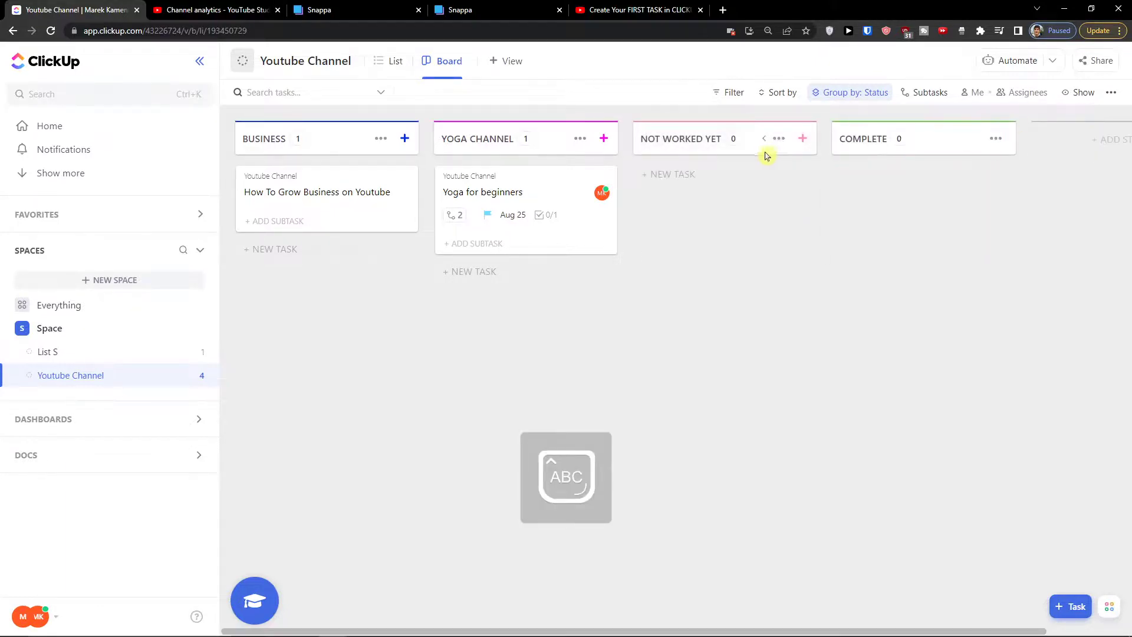
# Step: Move the "Yoga for beginners" task into the "NOT WORKED YET" status and check its placement in the List view
pyautogui.moveTo(488, 215); pyautogui.dragTo(682, 203)
pyautogui.click(394, 62)
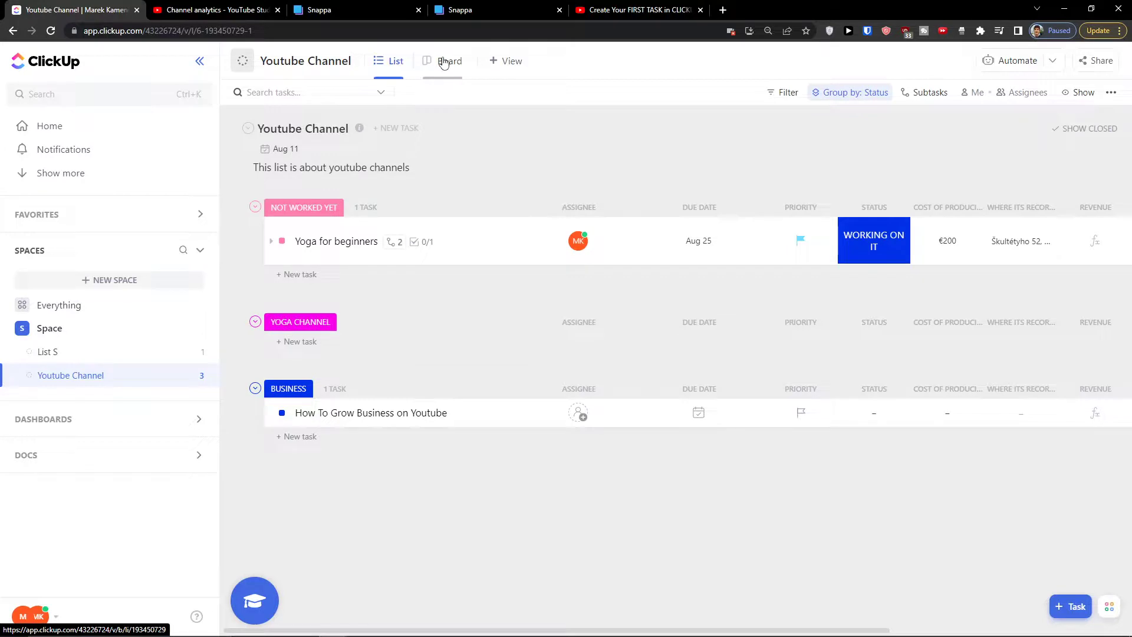
pyautogui.moveTo(499, 260)
pyautogui.mouseDown()
pyautogui.moveTo(517, 339)
pyautogui.moveTo(498, 282)
pyautogui.mouseUp()
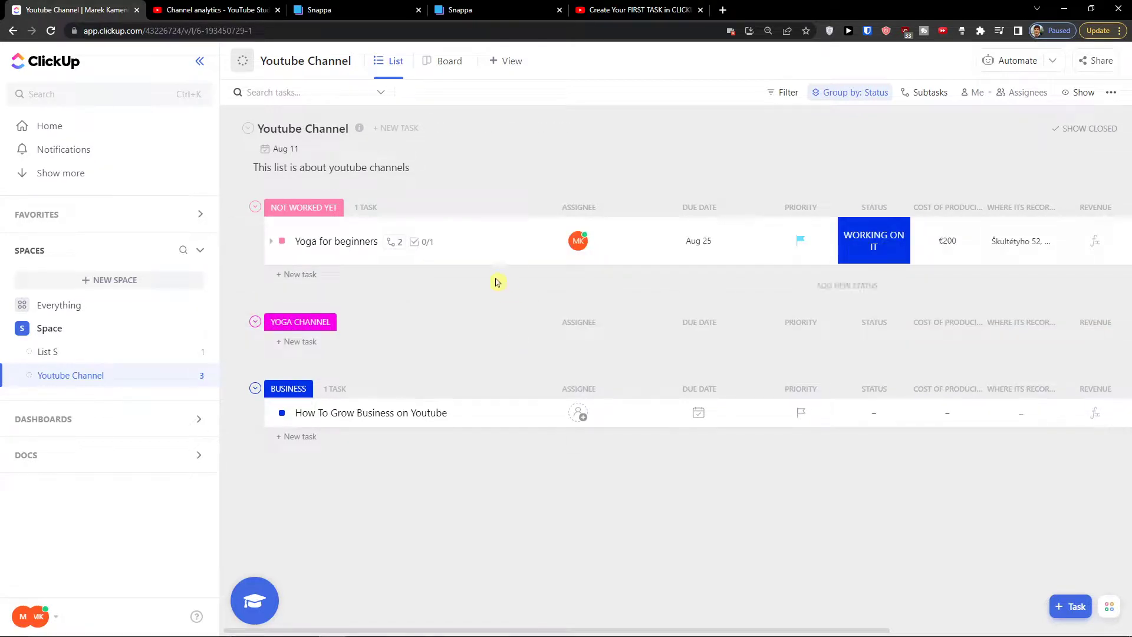
# Step: Compare how the status groups and their tasks are laid out in the List and Board views
pyautogui.click(458, 71)
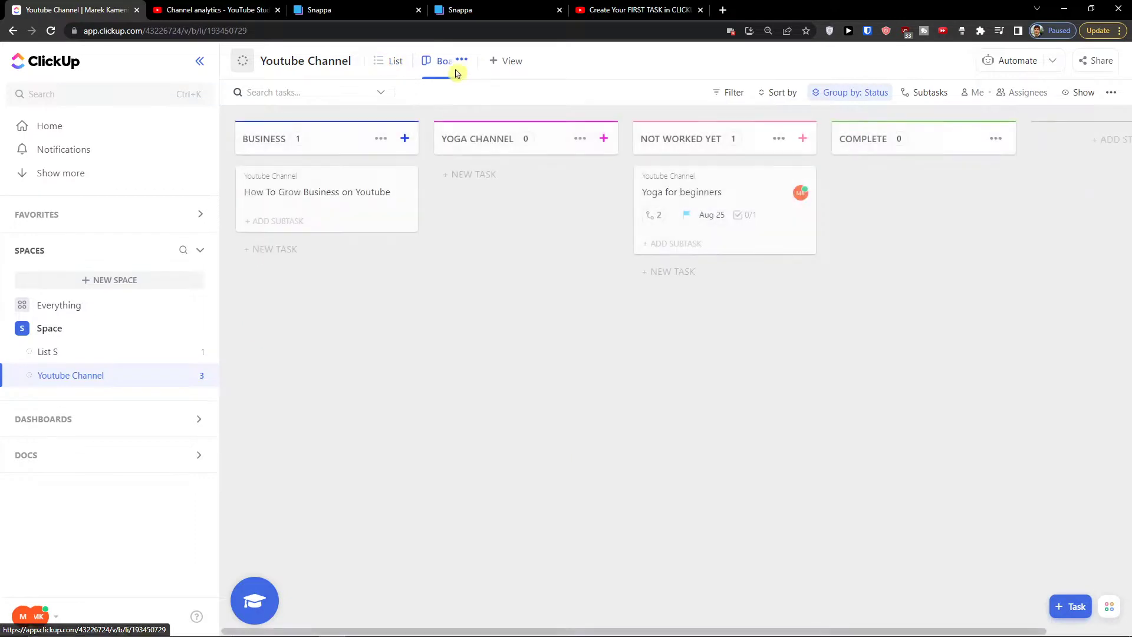
pyautogui.click(401, 70)
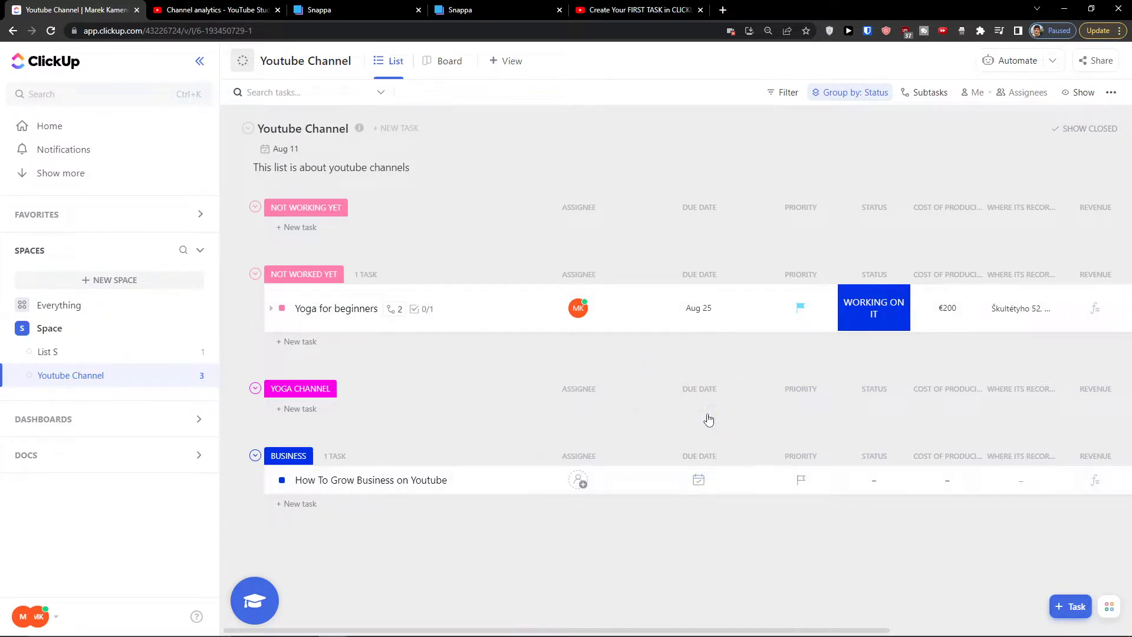
pyautogui.click(443, 70)
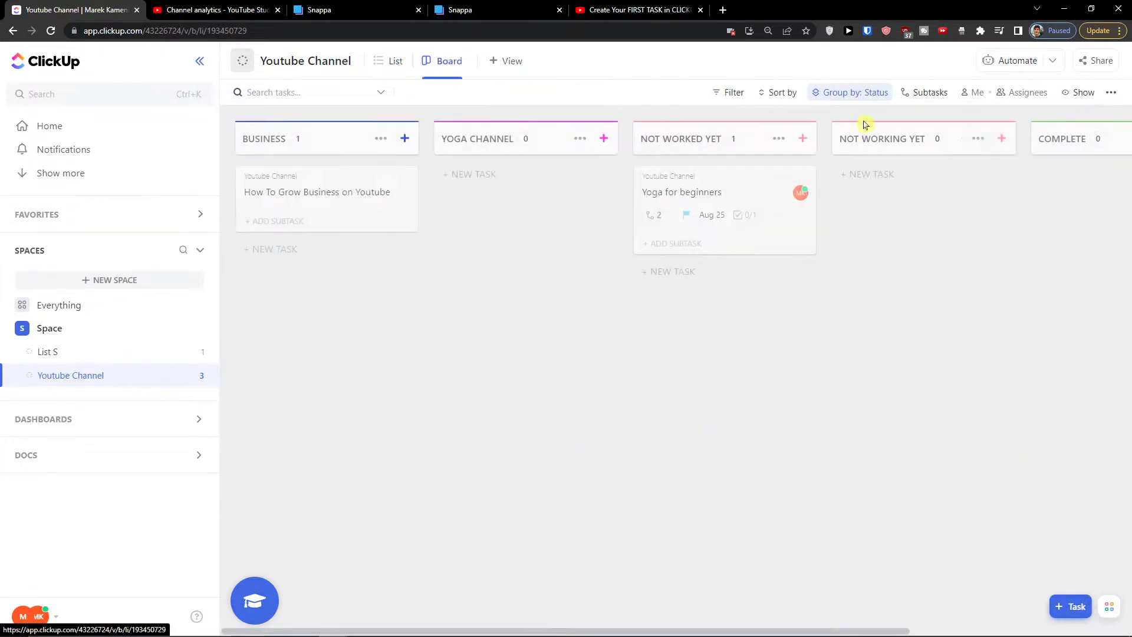
pyautogui.click(979, 140)
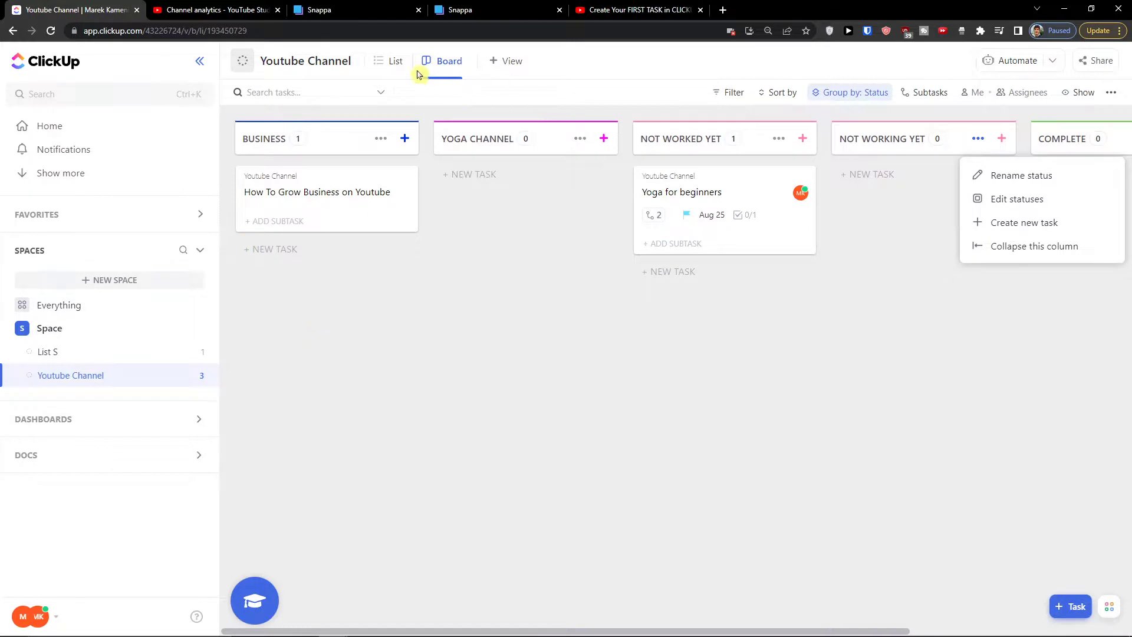
pyautogui.click(399, 66)
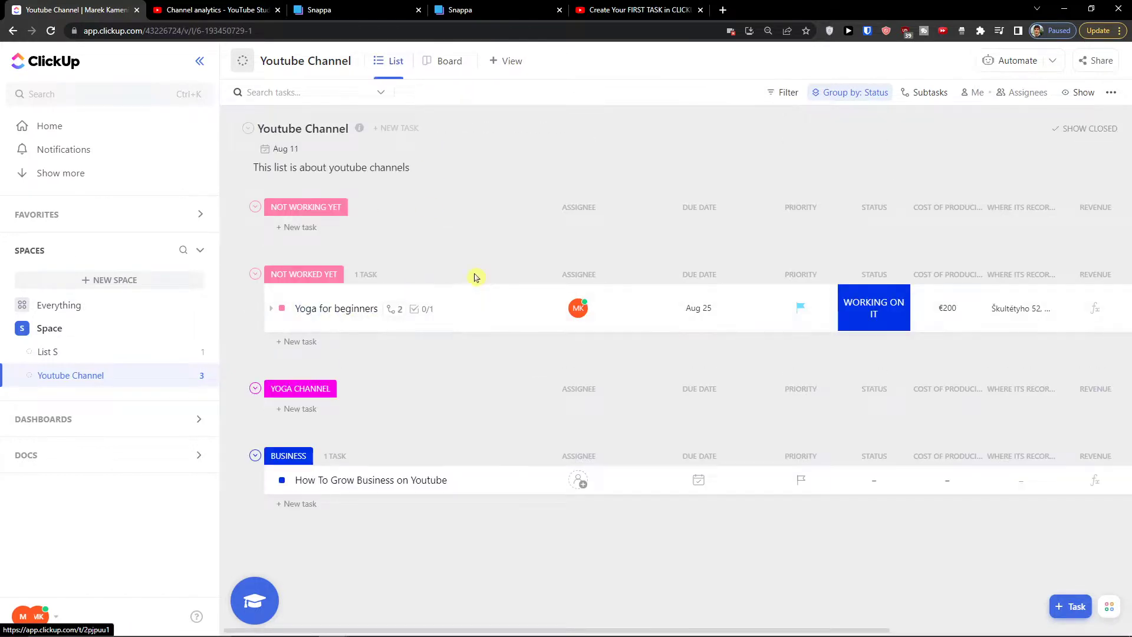
pyautogui.click(255, 389)
pyautogui.click(255, 389)
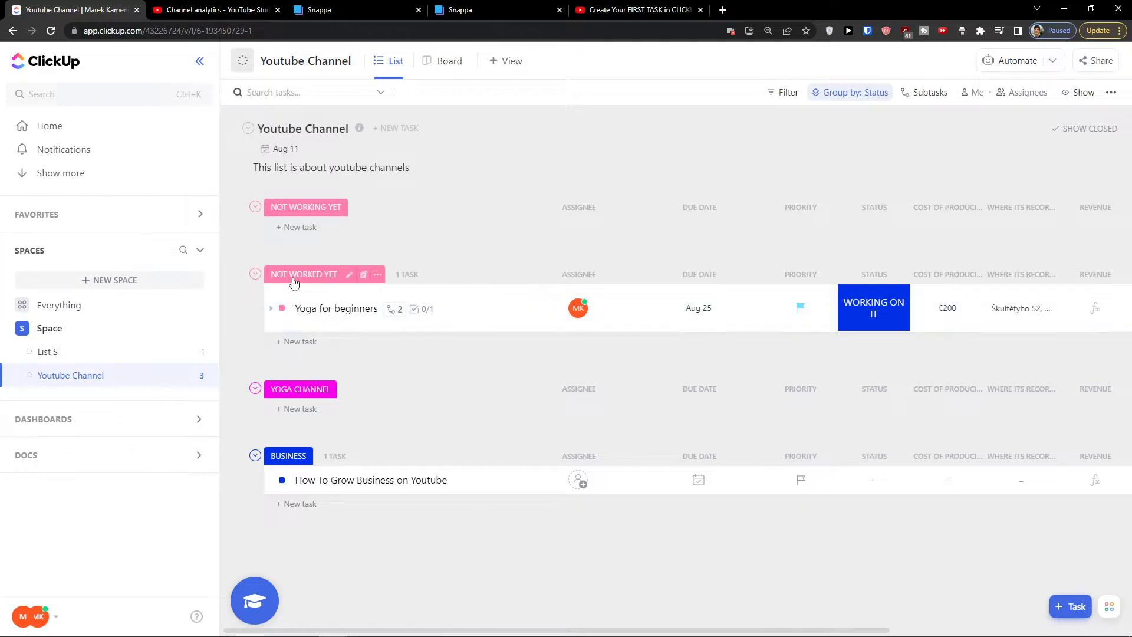
pyautogui.click(444, 65)
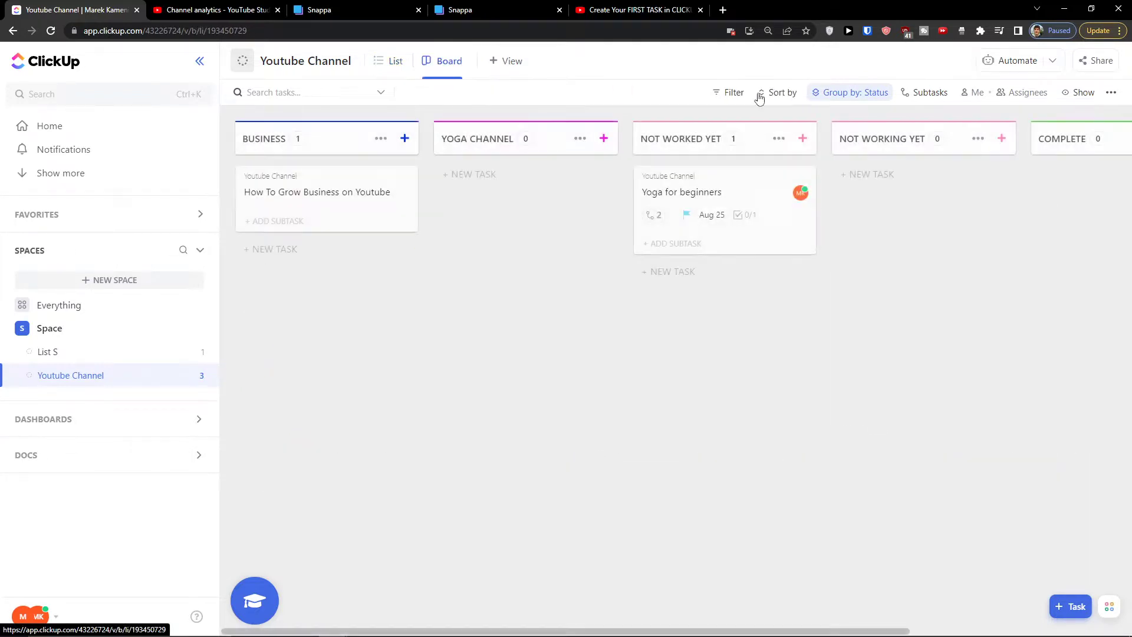
# Step: Examine the Board view's template options, additional settings and default settings for views, then close them without saving
pyautogui.click(1112, 95)
pyautogui.click(1113, 97)
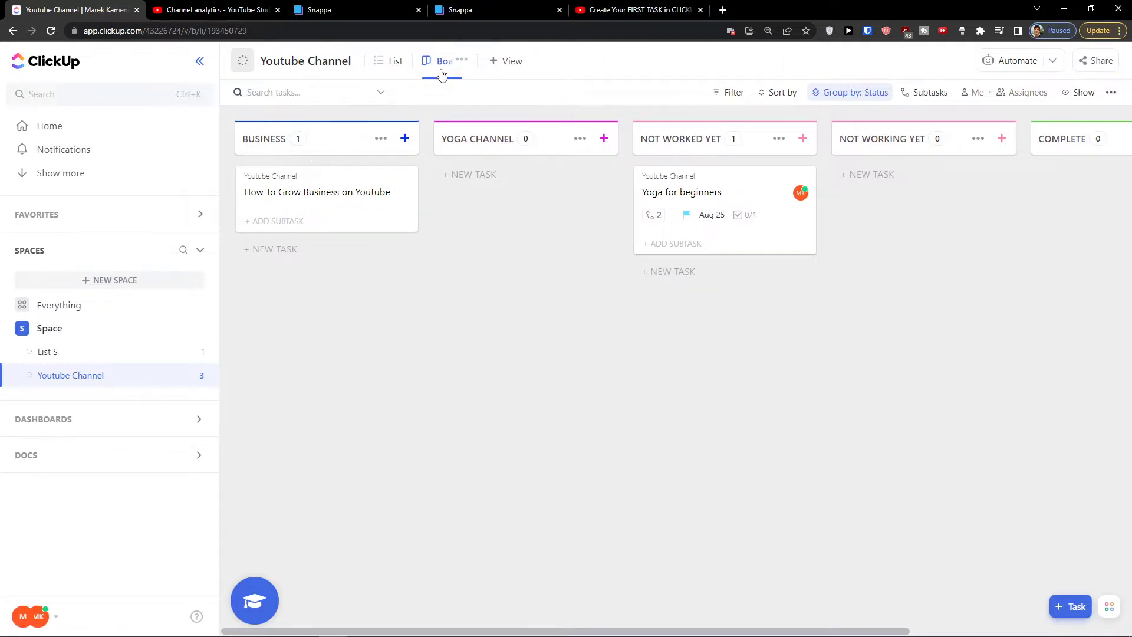
pyautogui.click(462, 62)
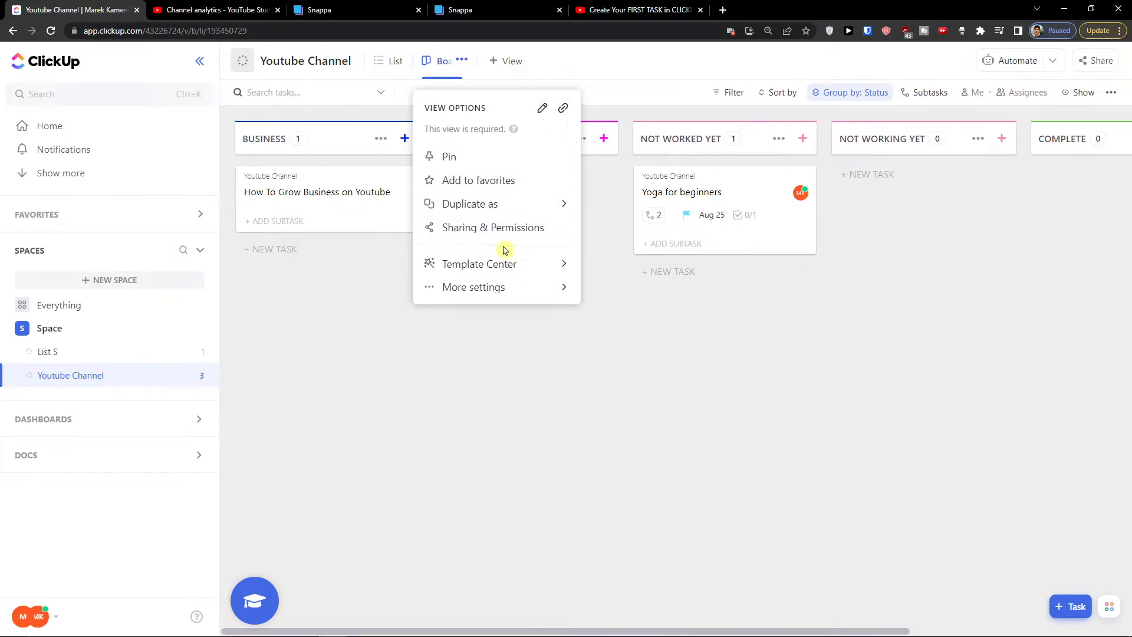
pyautogui.click(563, 265)
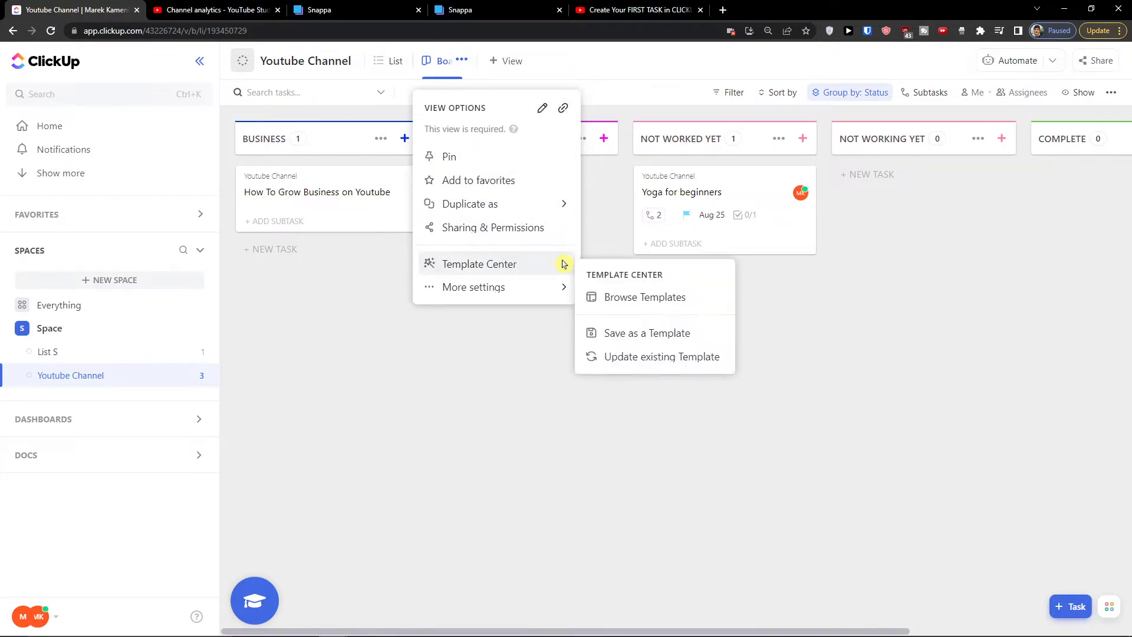
pyautogui.click(563, 292)
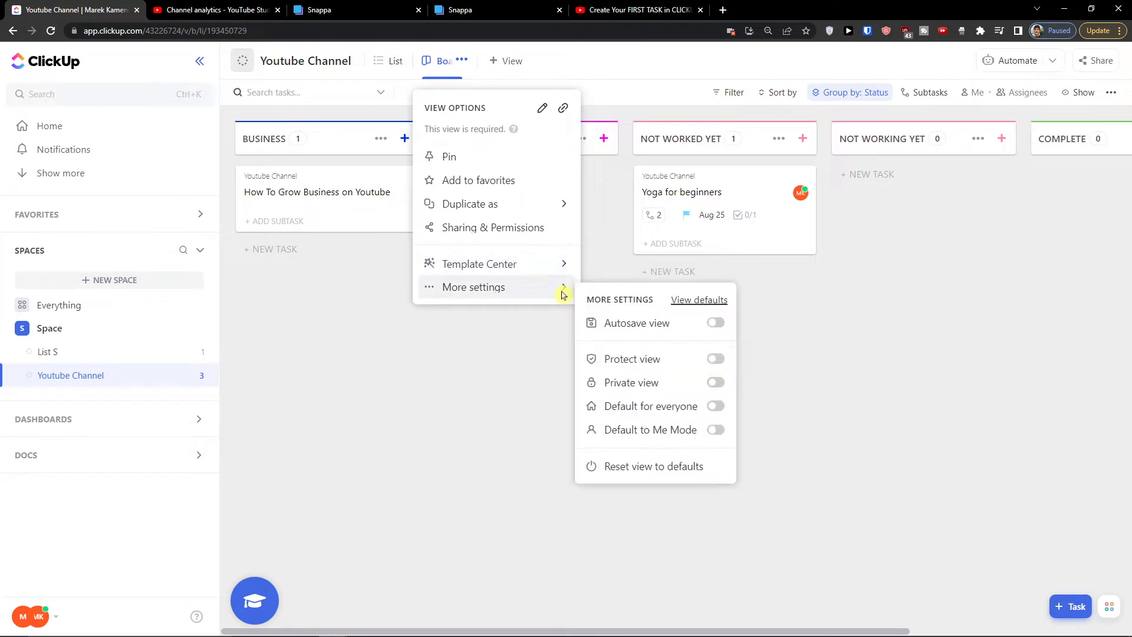
pyautogui.click(684, 304)
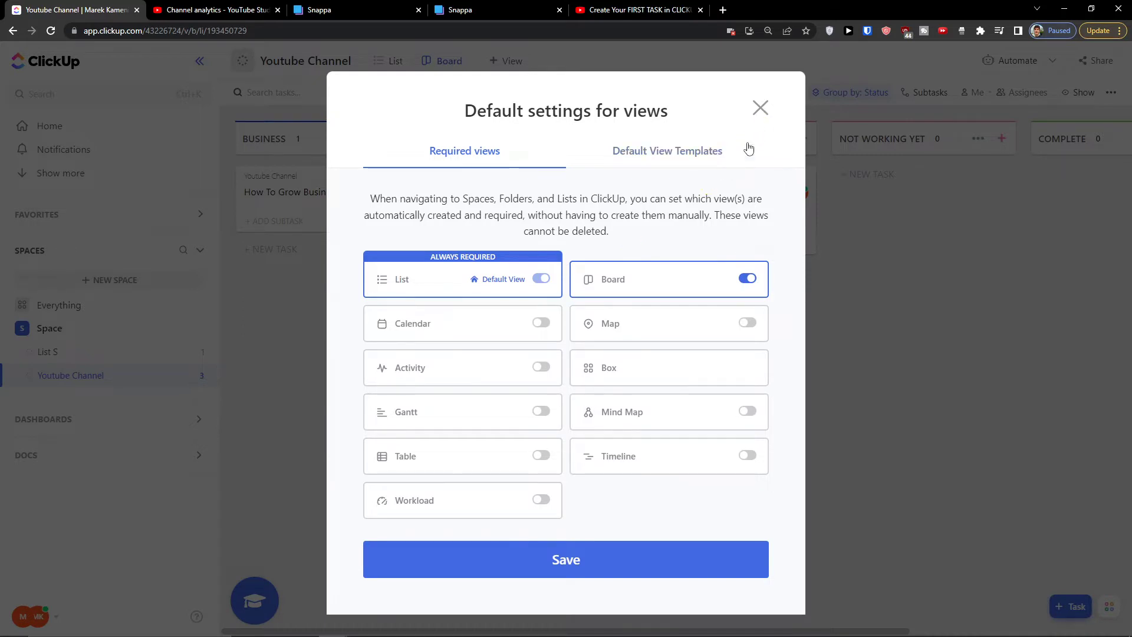
pyautogui.click(760, 110)
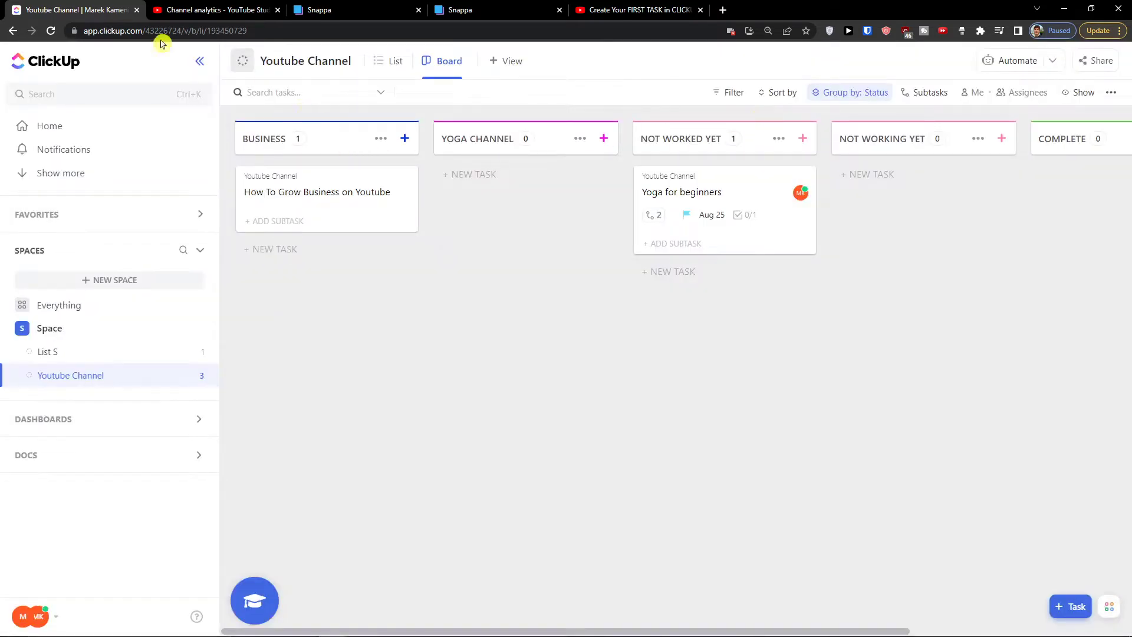
pyautogui.click(723, 10)
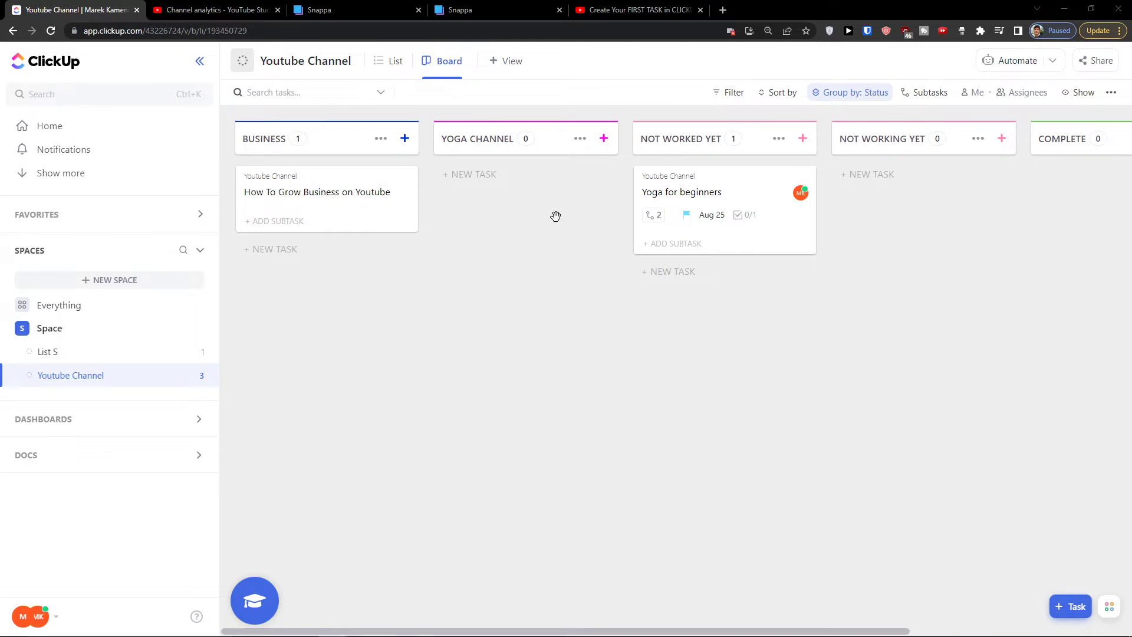
# Step: Group the board by the Status custom field and dismiss the unsaved changes notice
pyautogui.click(851, 95)
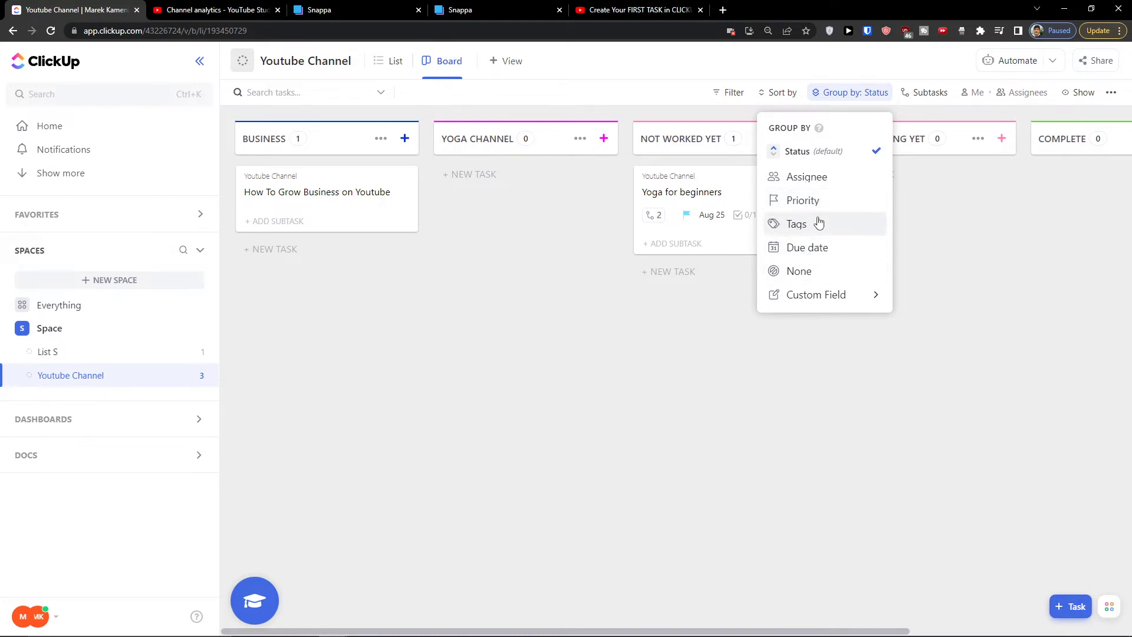
pyautogui.click(808, 299)
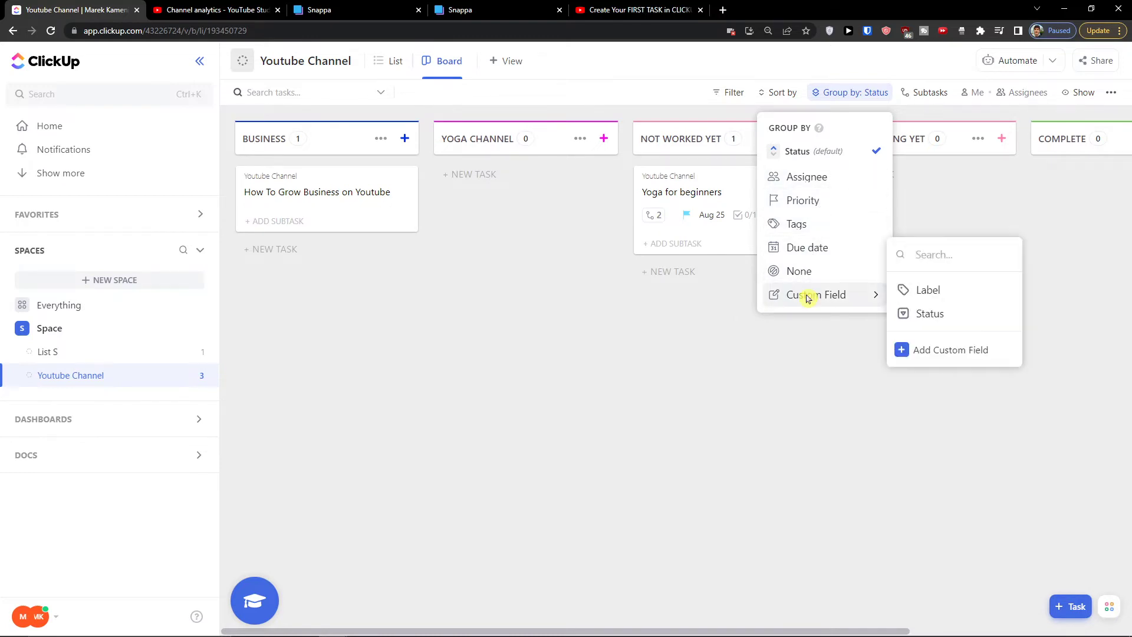
pyautogui.click(938, 317)
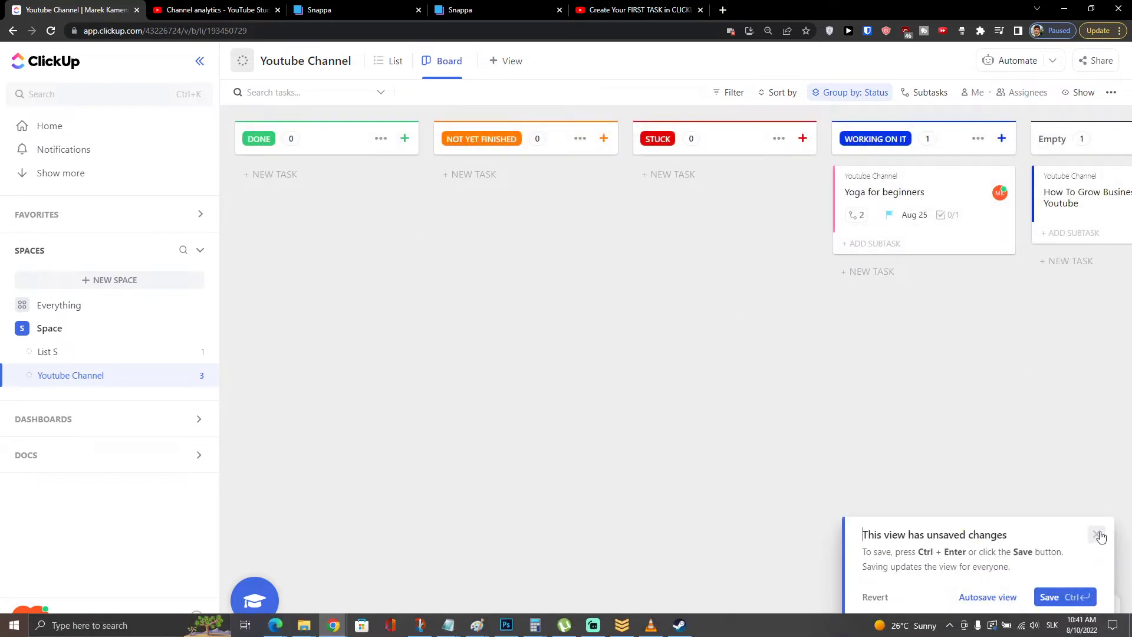
pyautogui.click(1098, 535)
# Step: Move "Yoga for beginners" into the NOT YET FINISHED column and "How To Grow Business on Youtube" into STUCK
pyautogui.moveTo(965, 236); pyautogui.dragTo(592, 219)
pyautogui.moveTo(1073, 201); pyautogui.dragTo(726, 236)
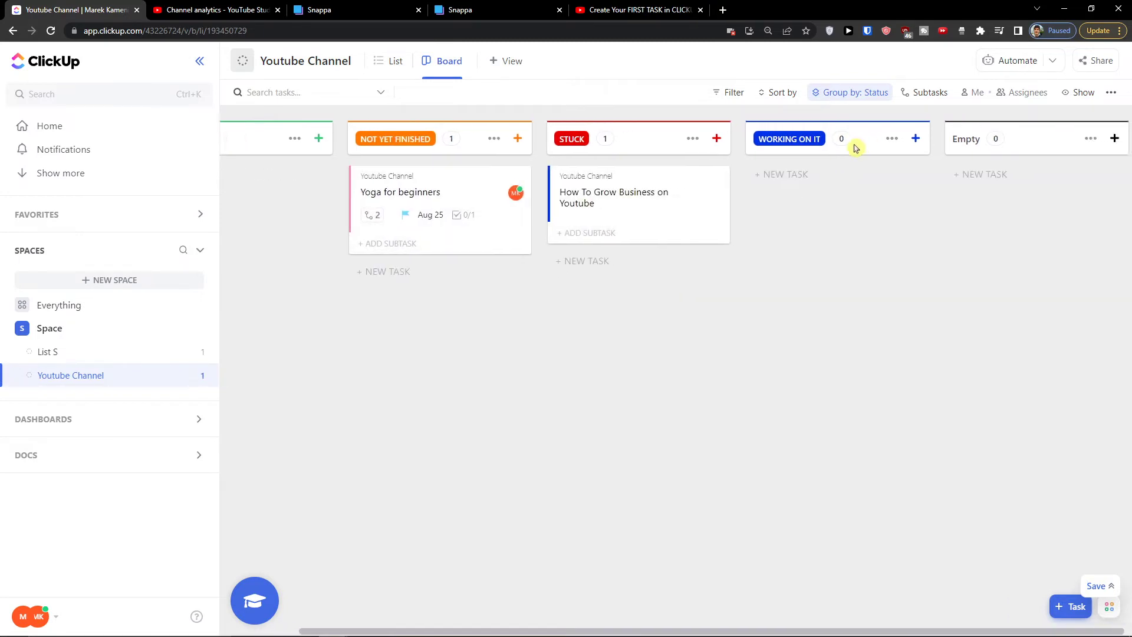
# Step: Collapse and re-expand the WORKING ON IT column, and look at its column options
pyautogui.click(964, 139)
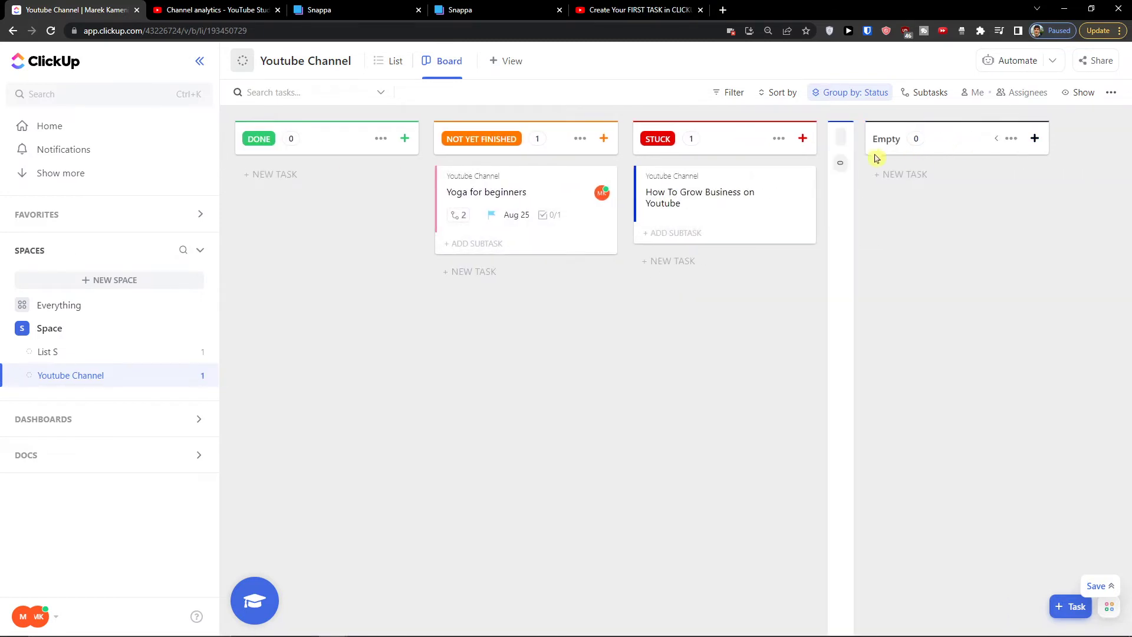
pyautogui.click(841, 144)
pyautogui.click(980, 141)
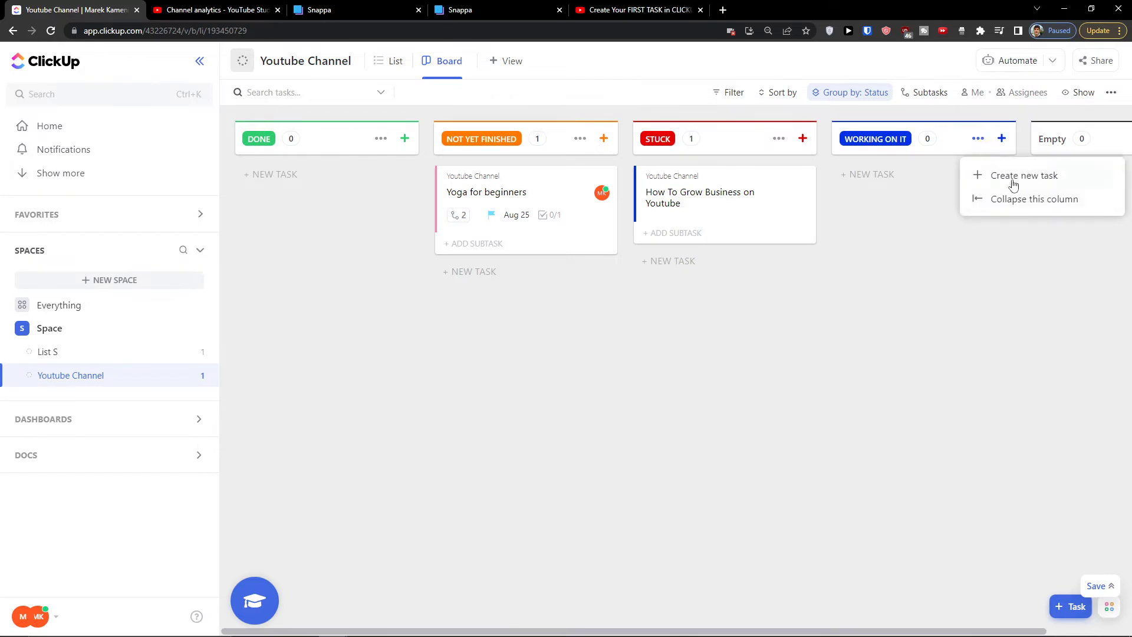
pyautogui.click(906, 276)
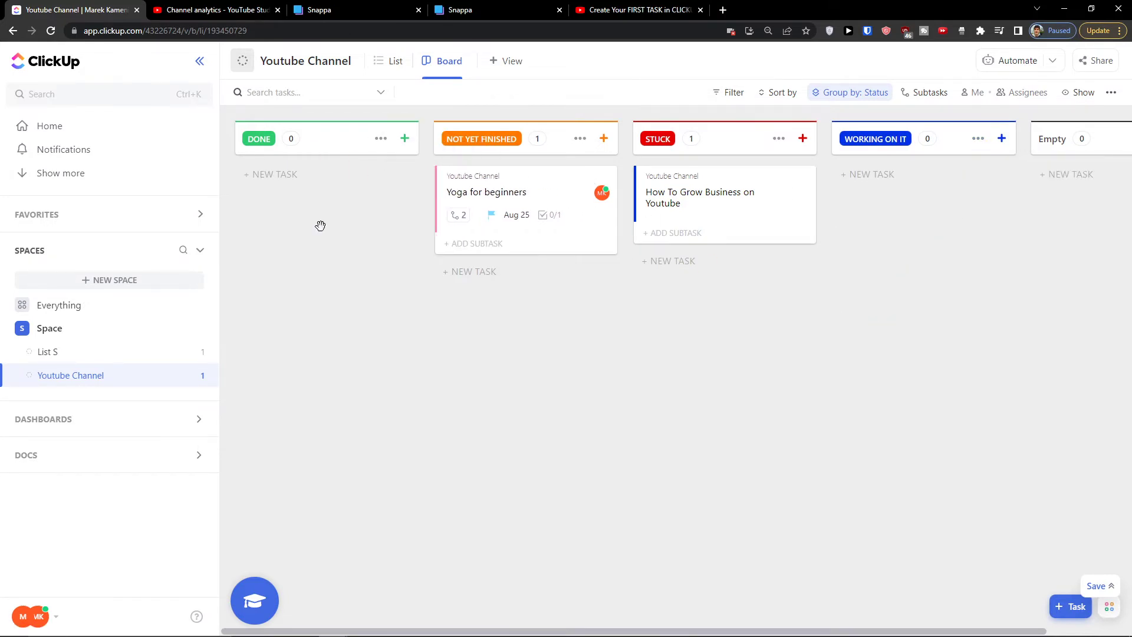
# Step: Switch the board's grouping from the custom field back to the default Status
pyautogui.click(852, 93)
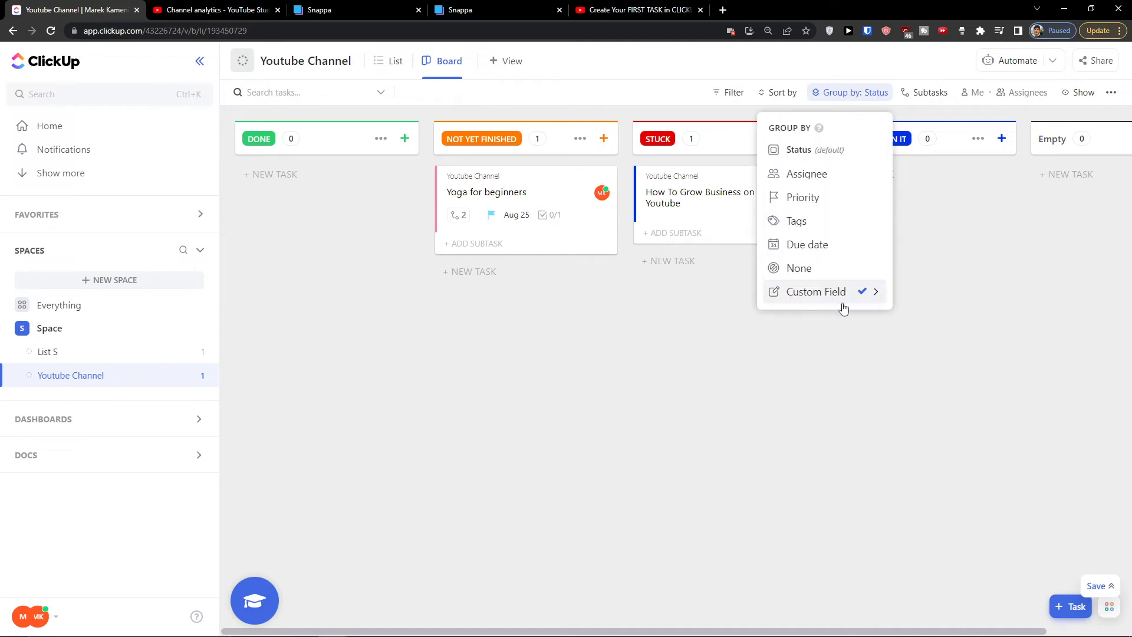
pyautogui.click(878, 293)
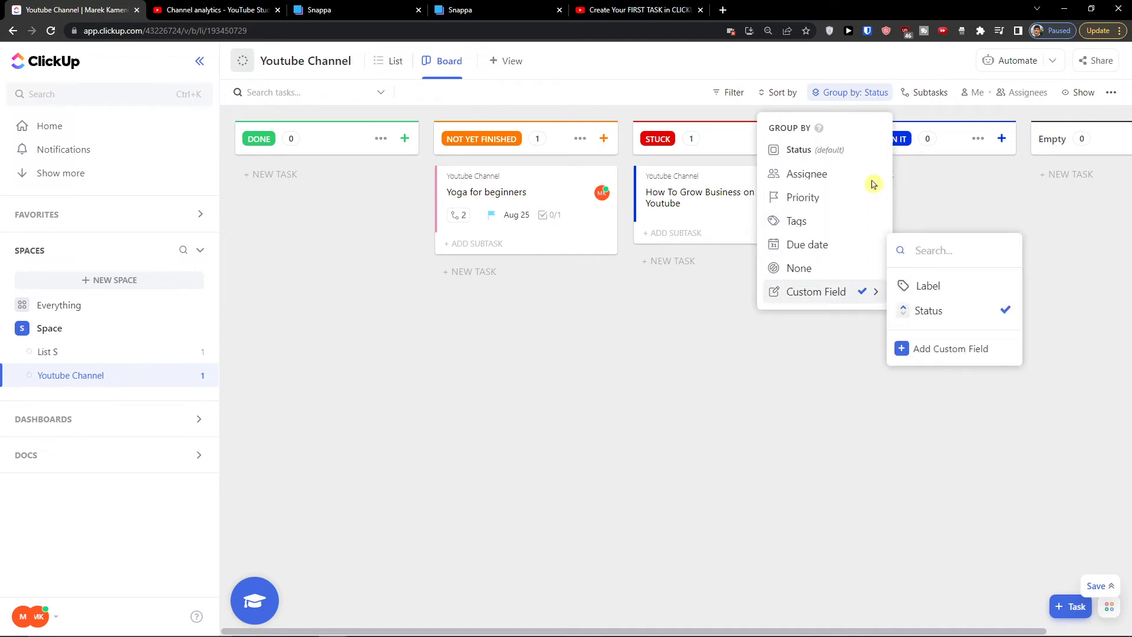
pyautogui.click(859, 160)
pyautogui.click(849, 93)
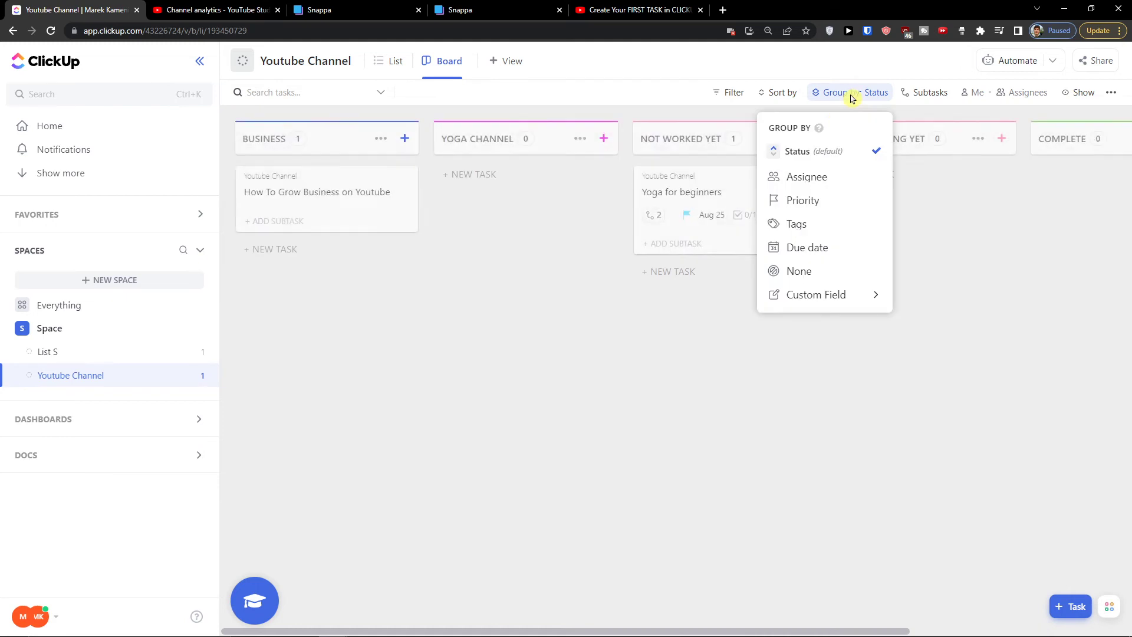
pyautogui.click(509, 378)
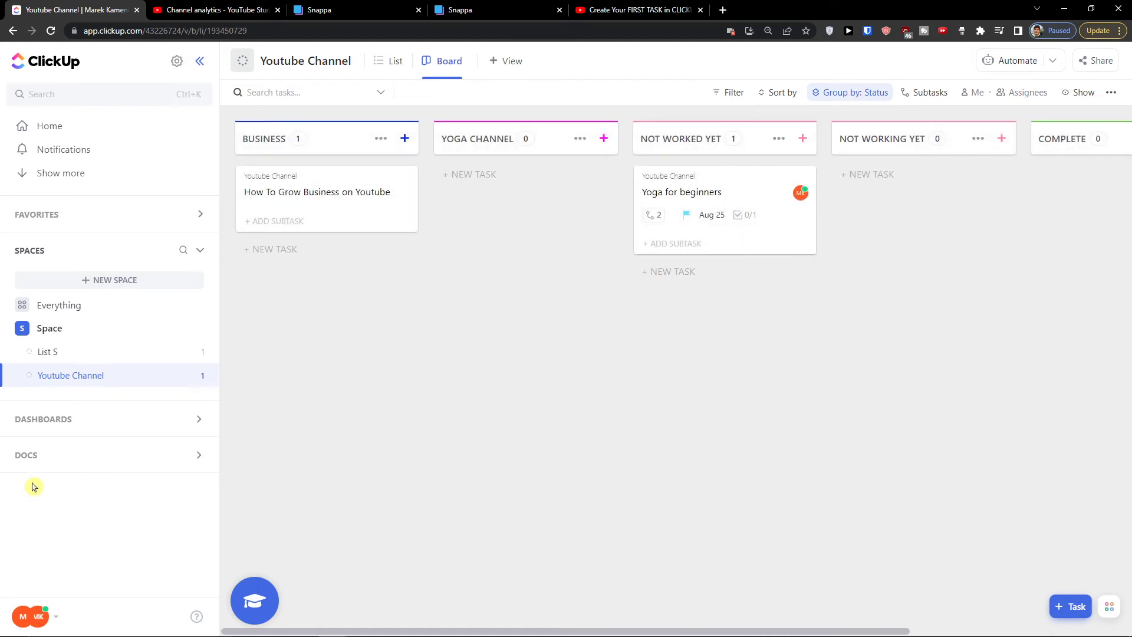